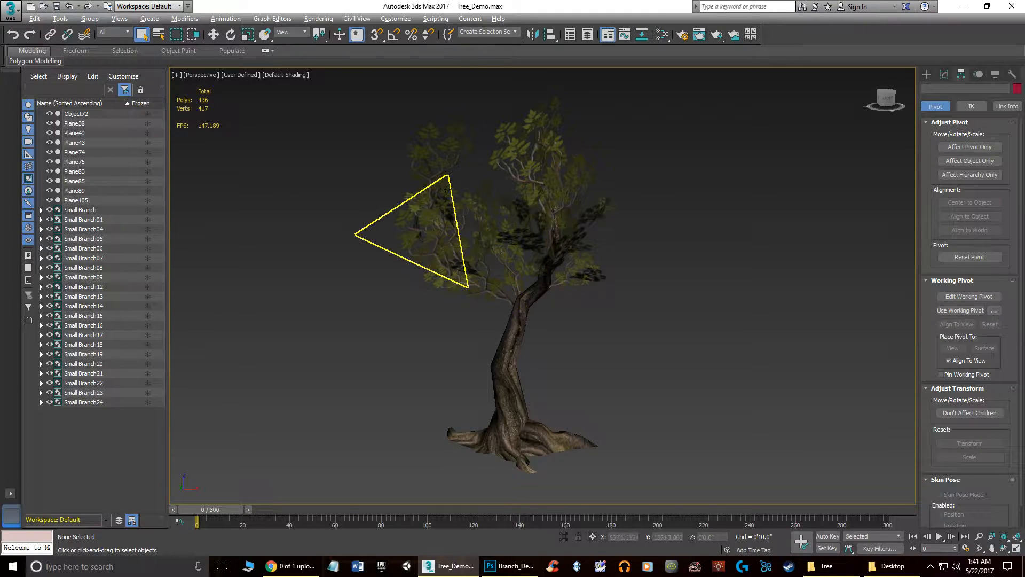
- Examine the tree's branch planes and trunk mesh in wireframe display, and return to default shading
key("ctrl+a")
mouse_move(564, 262)
middle_mouse_down("alt")
mouse_move(464, 230)
mouse_move(556, 230)
middle_mouse_up("alt")
key("F3")
middle_click_drag(563, 303, 626, 321, "alt")
left_click(626, 322)
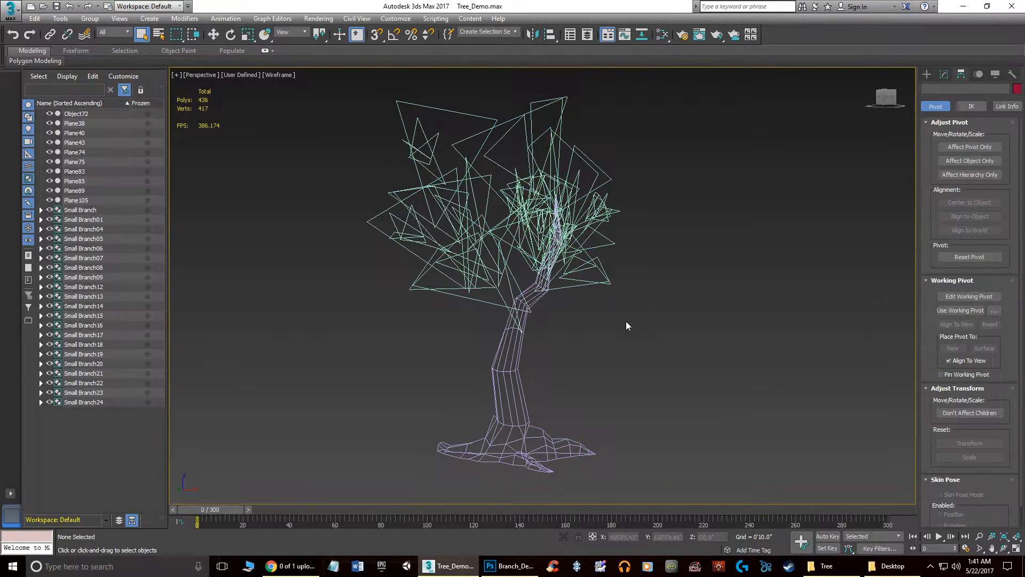
left_click(513, 347)
middle_click_drag(566, 355, 473, 270, "alt")
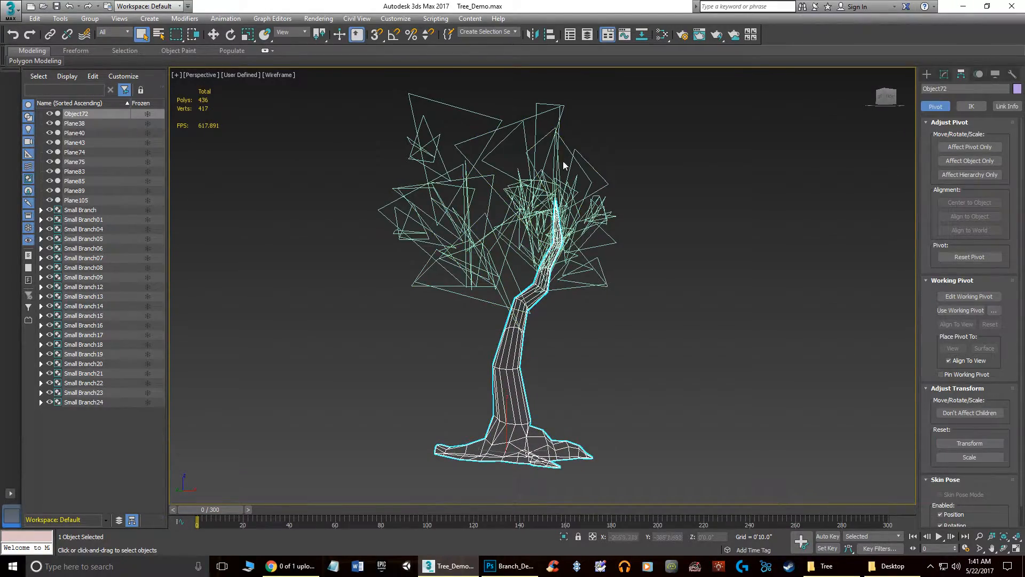
left_click(682, 338)
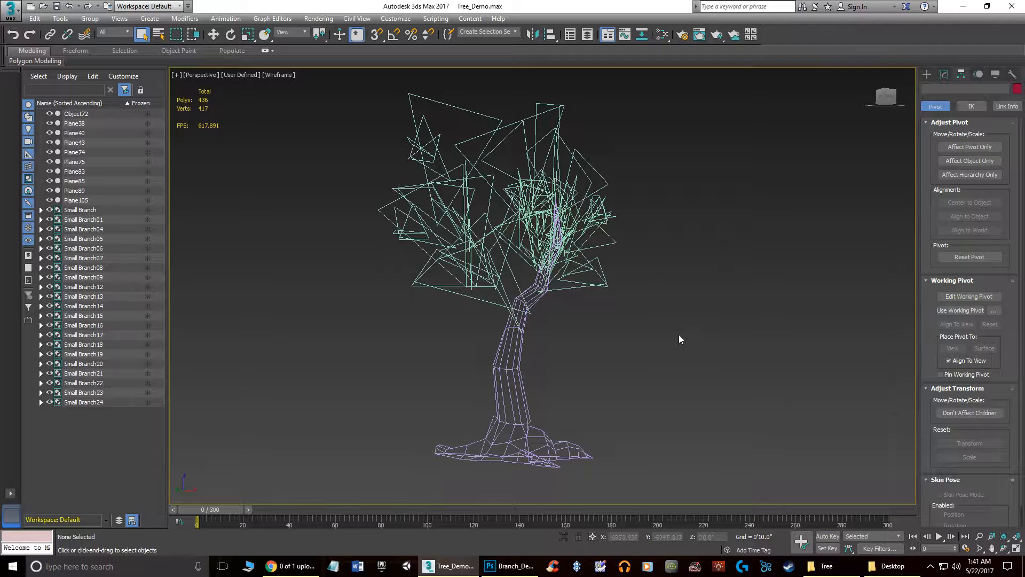
key("F3")
key("F4")
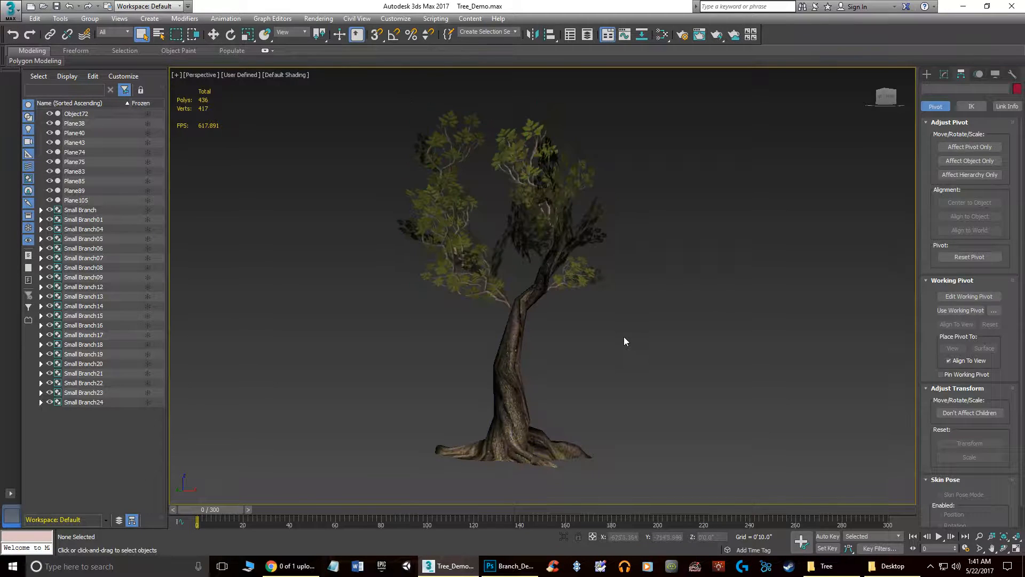
middle_click_drag(580, 331, 508, 309, "alt")
- Copy the trunk mesh along the X axis to an empty spot beside the tree
left_click(481, 325)
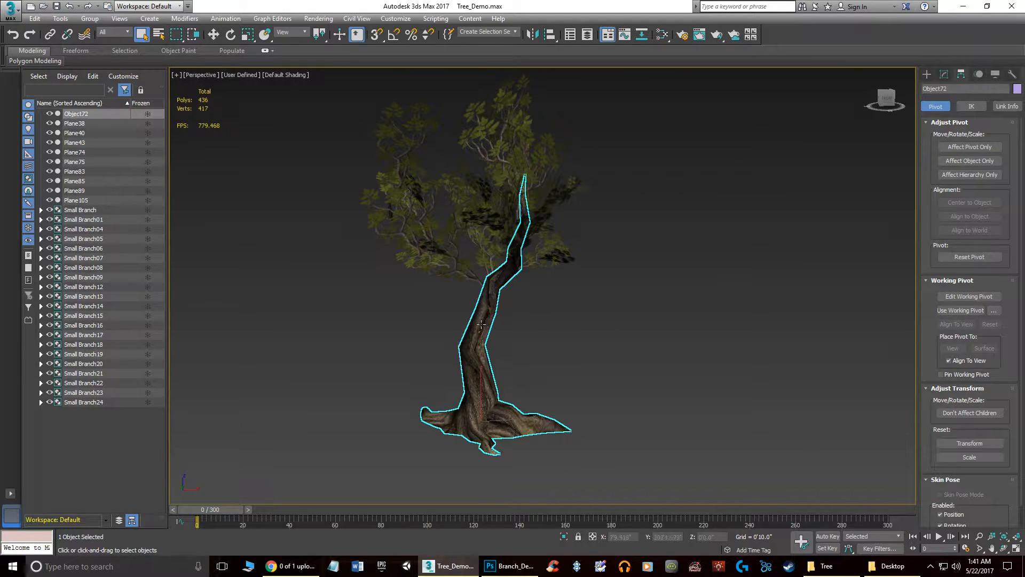
left_click(216, 36)
left_click_drag(517, 411, 741, 402, "shift")
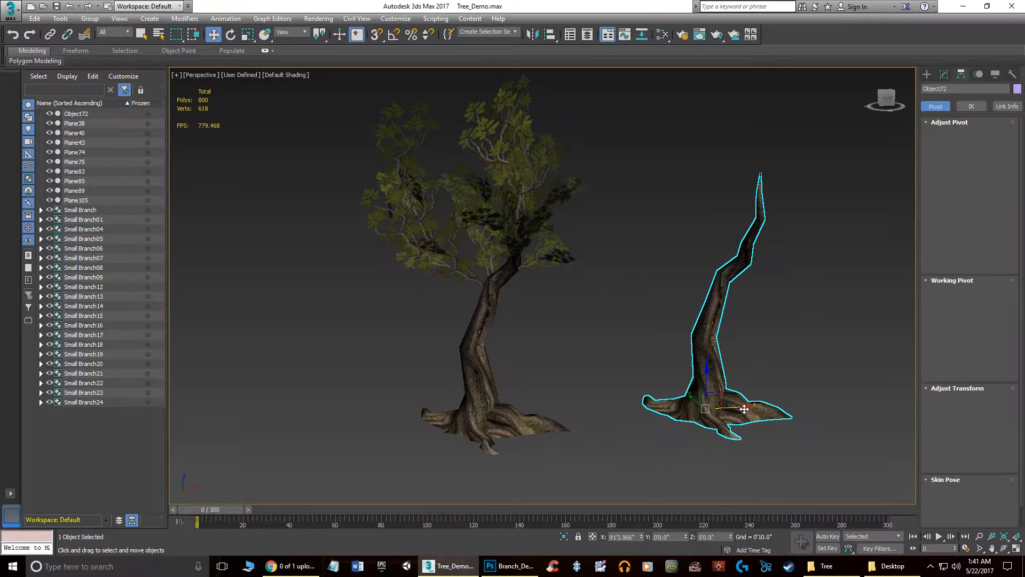
left_click(517, 329)
- Inspect the copied trunk's shape and its polygon layout around the roots with edged faces shown
mouse_move(693, 323)
middle_mouse_down()
mouse_move(555, 309)
mouse_move(574, 312)
mouse_move(406, 309)
mouse_move(588, 313)
mouse_move(562, 330)
middle_mouse_up()
scroll(555, 308, "up", 3)
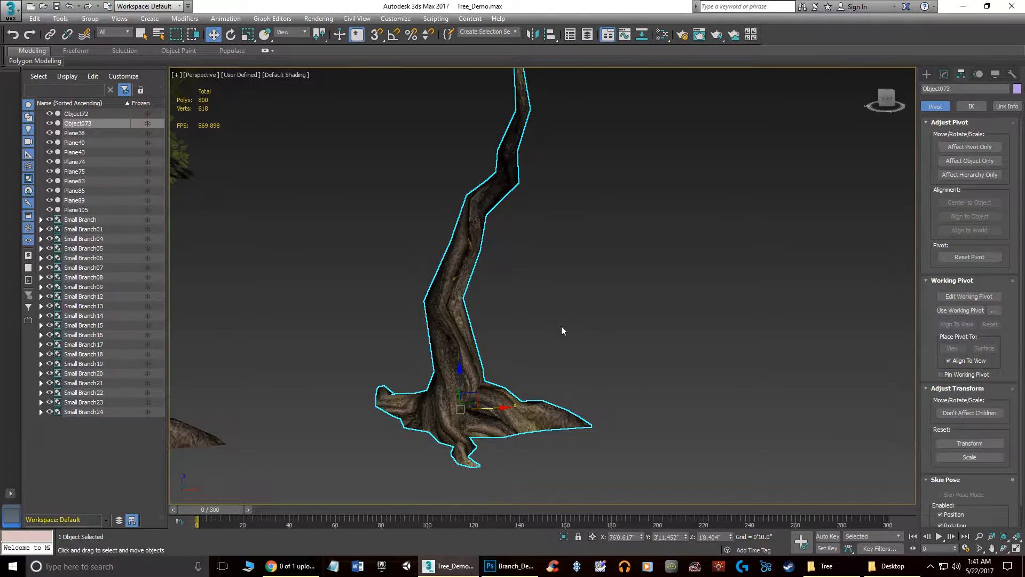
middle_click_drag(478, 309, 502, 281)
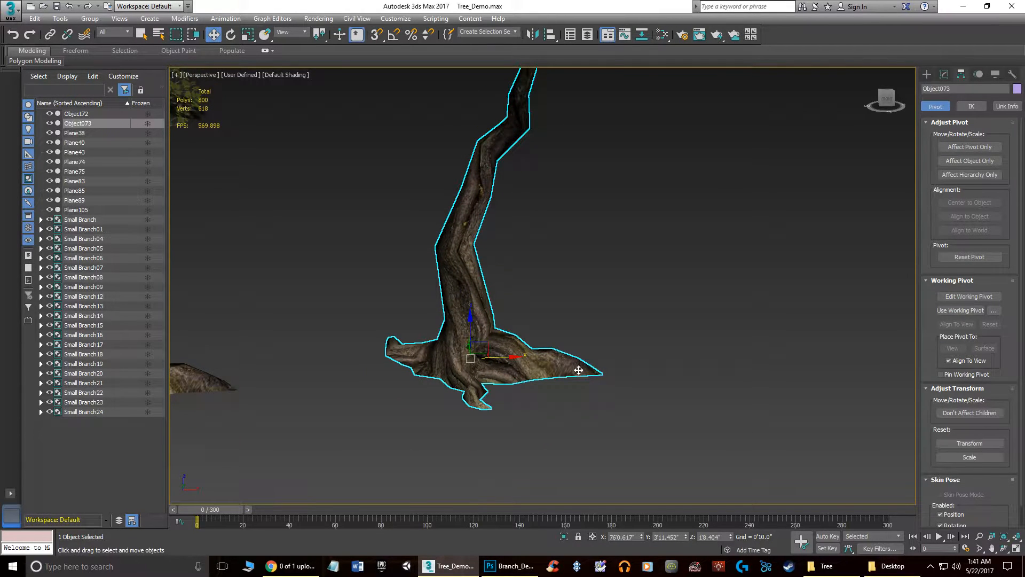
middle_click_drag(570, 368, 656, 345, "alt")
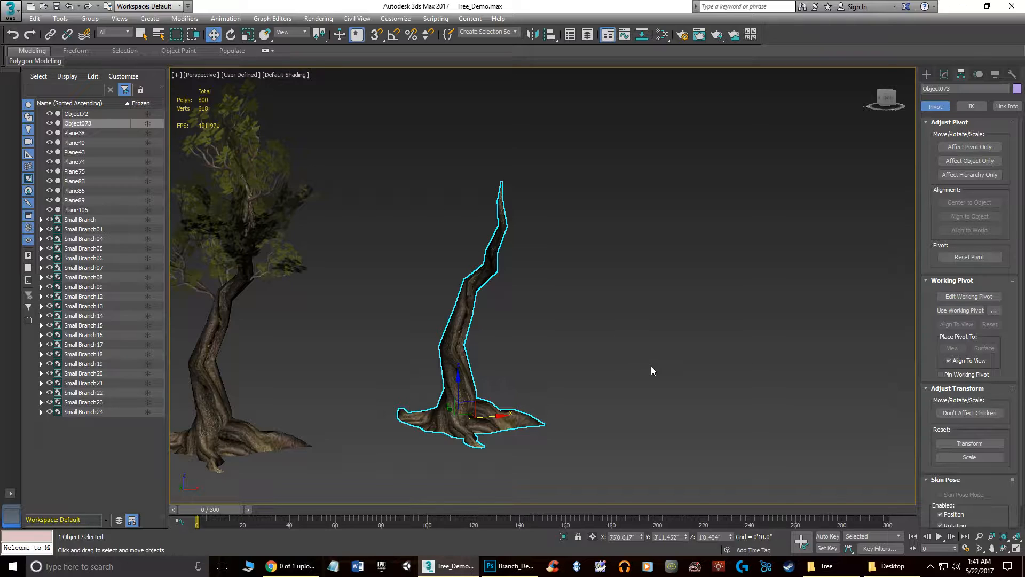
mouse_move(545, 346)
middle_mouse_down("alt")
mouse_move(595, 336)
mouse_move(567, 357)
mouse_move(547, 412)
mouse_move(517, 405)
mouse_move(514, 342)
mouse_move(542, 347)
mouse_move(575, 335)
mouse_move(539, 385)
mouse_move(498, 381)
mouse_move(540, 324)
mouse_move(584, 338)
mouse_move(540, 320)
middle_mouse_up("alt")
key("F4")
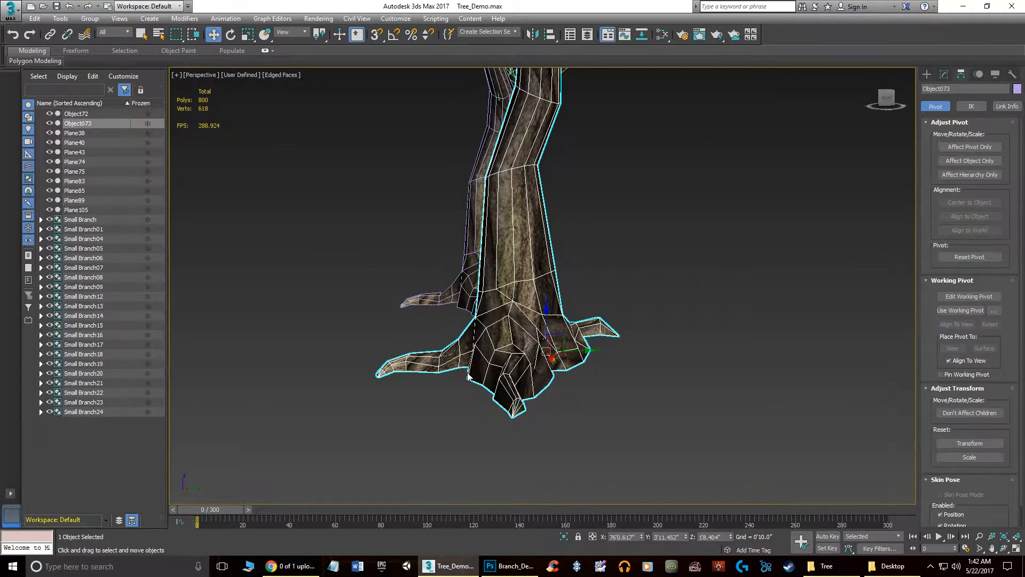
middle_click_drag(480, 375, 584, 293, "alt")
middle_click_drag(444, 233, 547, 326, "alt")
scroll(638, 333, "up", 4)
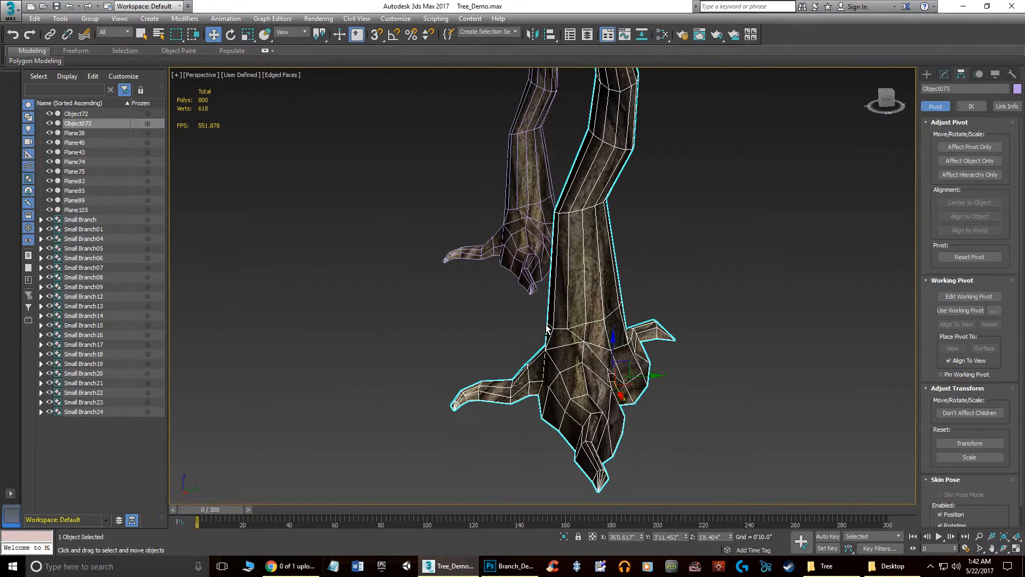
- Deselect the copied trunk, hide the edged faces and inspect the bark texture from several sides
left_click(714, 282)
key("F4")
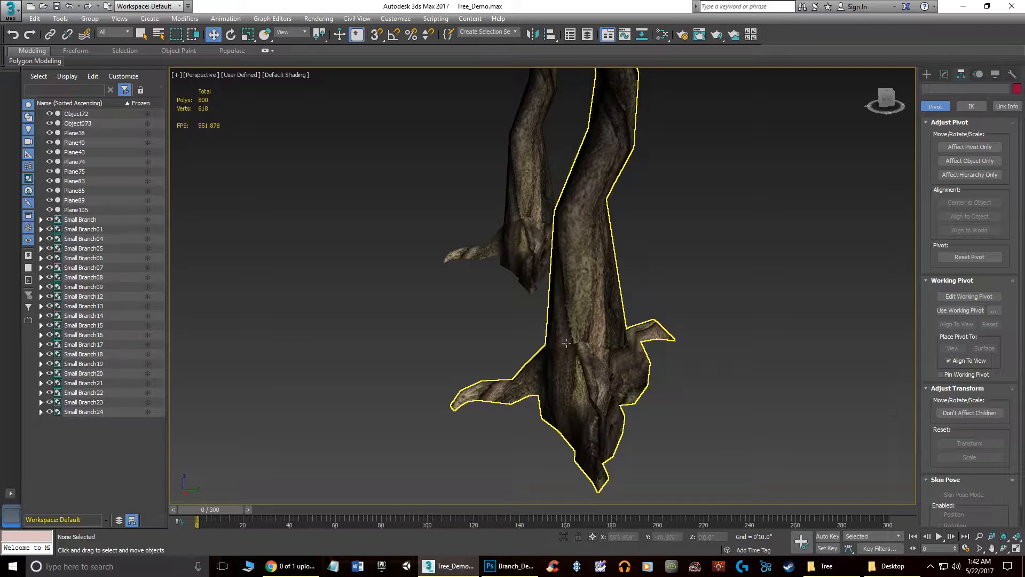
middle_click_drag(641, 342, 635, 375, "alt")
scroll(661, 345, "down", 5)
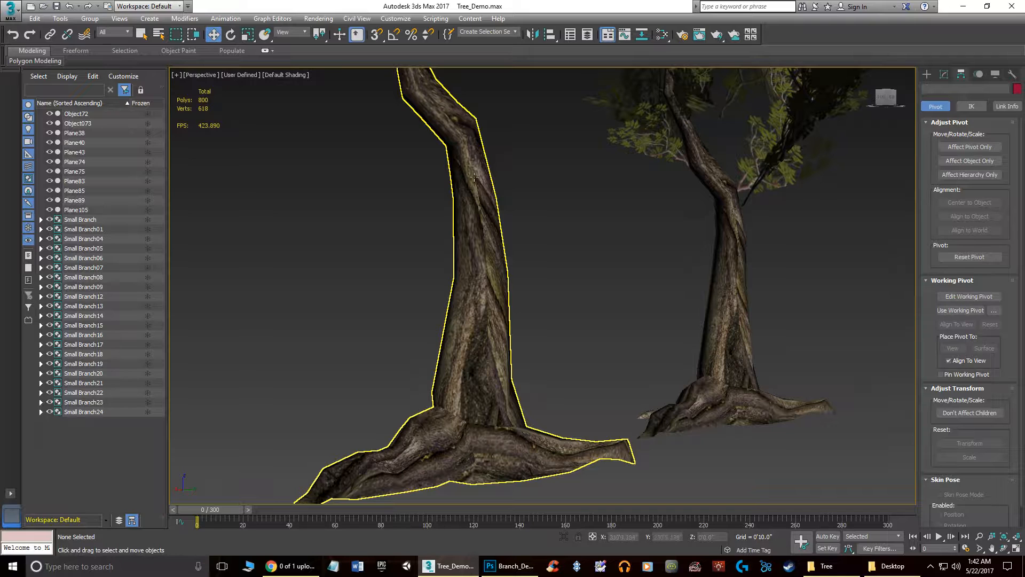
middle_click_drag(489, 292, 592, 302, "alt")
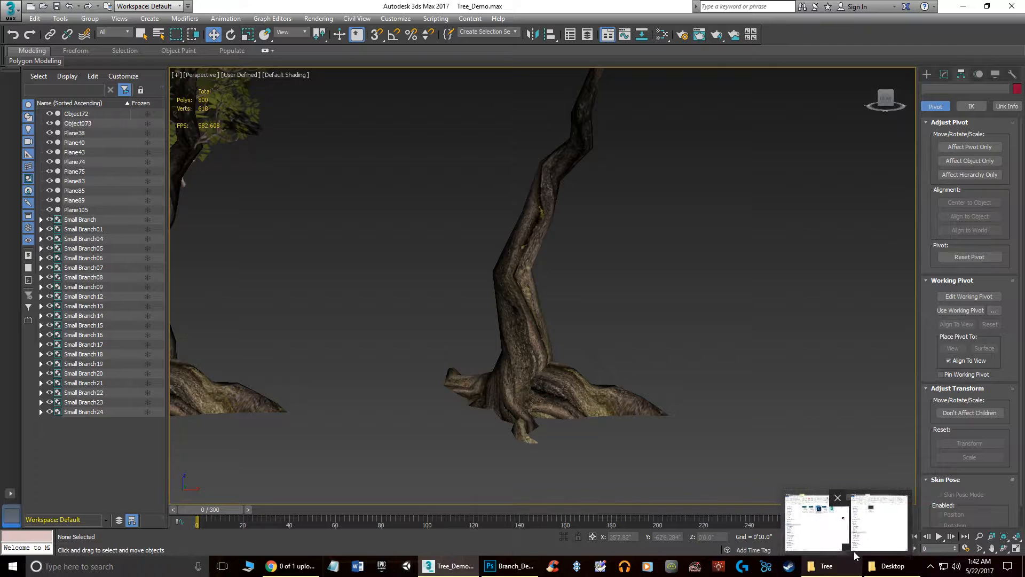
- Open Bark_Trunk.tga from the Tree folder in Photoshop to view the bark texture
left_click(836, 570)
left_click(329, 258)
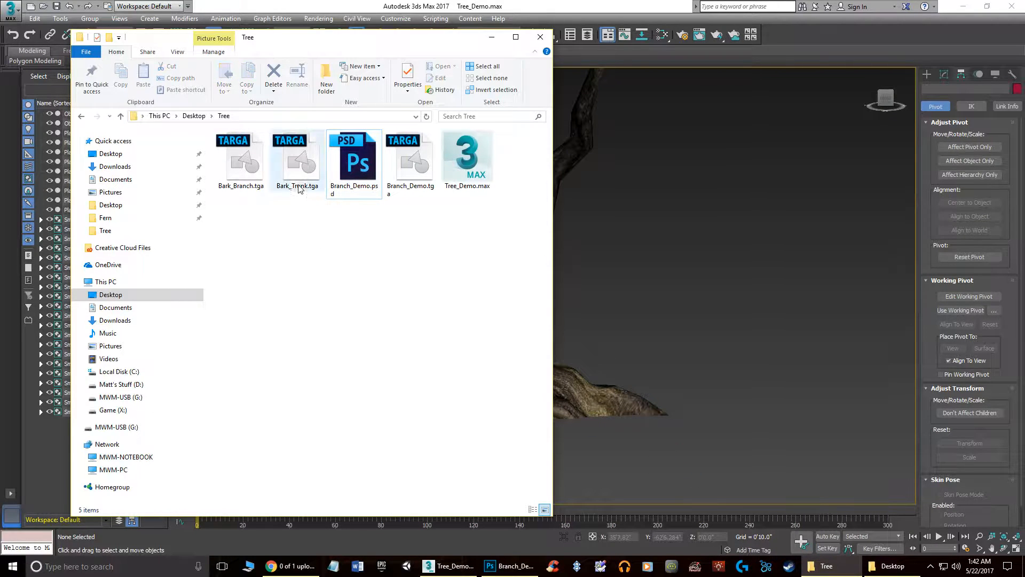
double_click(301, 166)
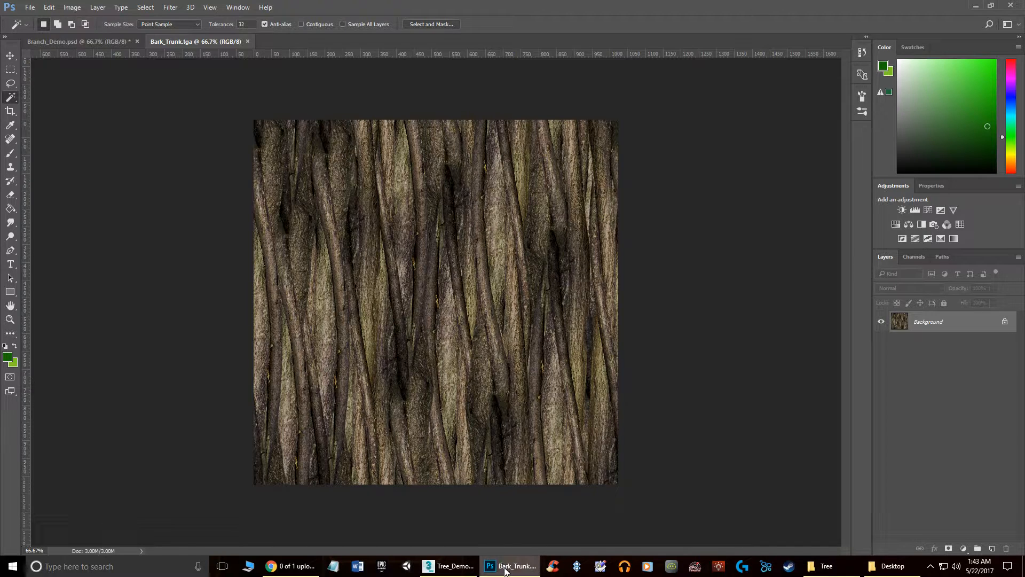
mouse_move(514, 571)
- Switch back to 3ds Max and examine the bare trunk copy from roots to tip and from different sides
left_click(451, 566)
middle_click_drag(541, 367, 465, 293, "alt")
middle_click_drag(535, 267, 476, 307)
scroll(454, 372, "down", 5)
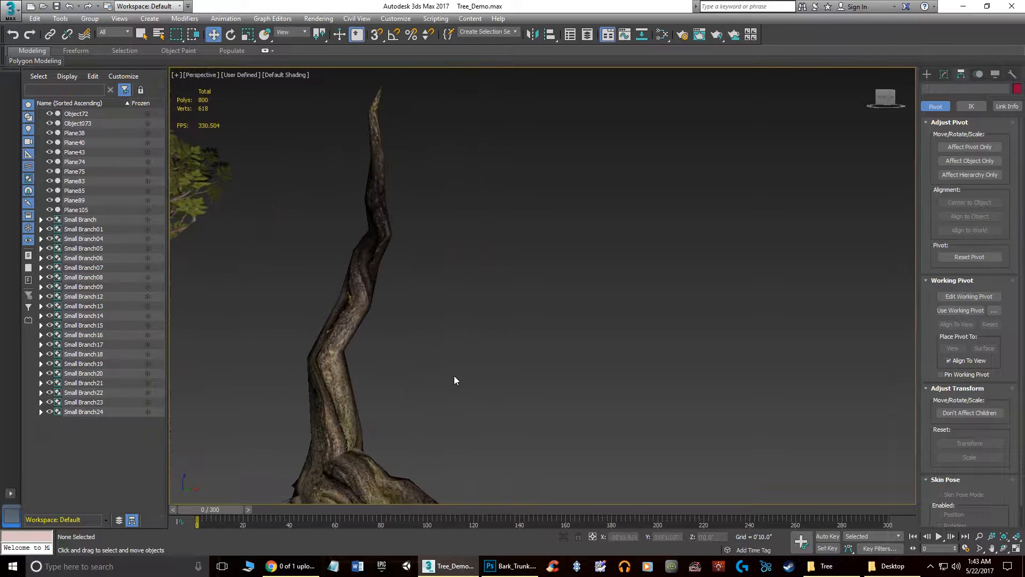
middle_click_drag(457, 393, 383, 398, "alt")
mouse_move(509, 392)
middle_mouse_down()
mouse_move(483, 389)
mouse_move(529, 392)
middle_mouse_up()
middle_click_drag(427, 395, 485, 370)
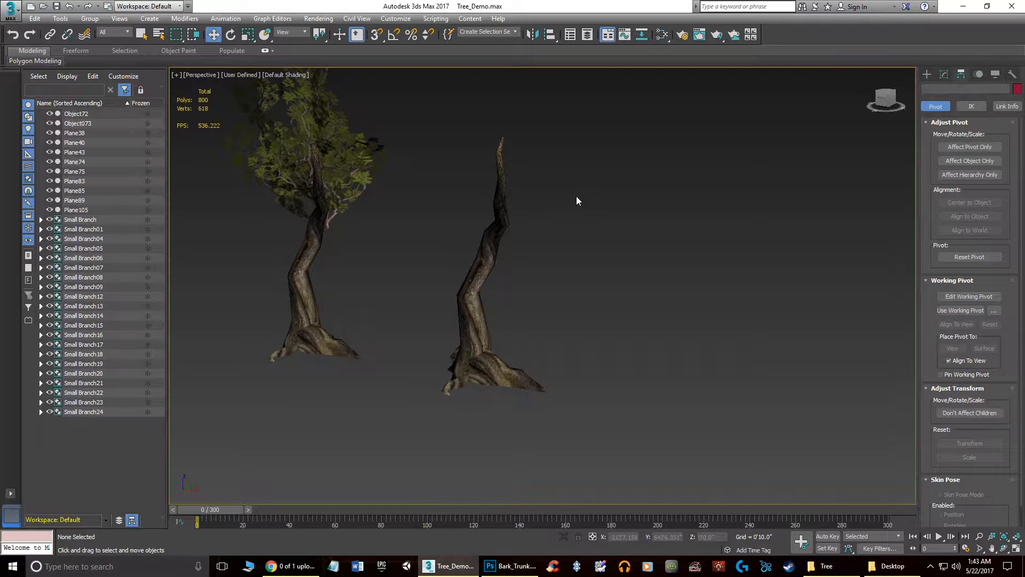
middle_click_drag(586, 332, 466, 330)
scroll(453, 334, "up", 5)
scroll(464, 338, "down", 3)
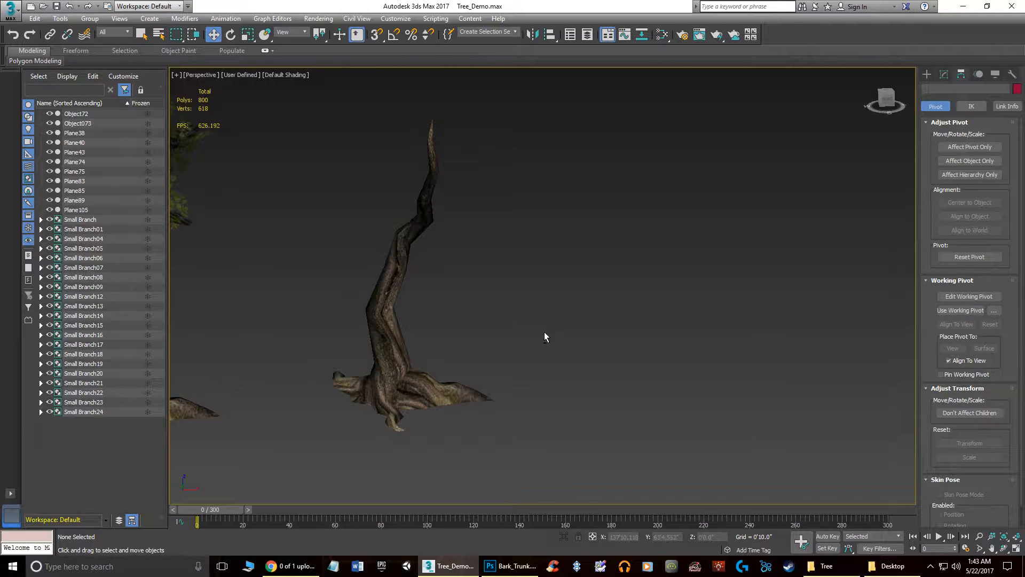
middle_click_drag(543, 332, 458, 327)
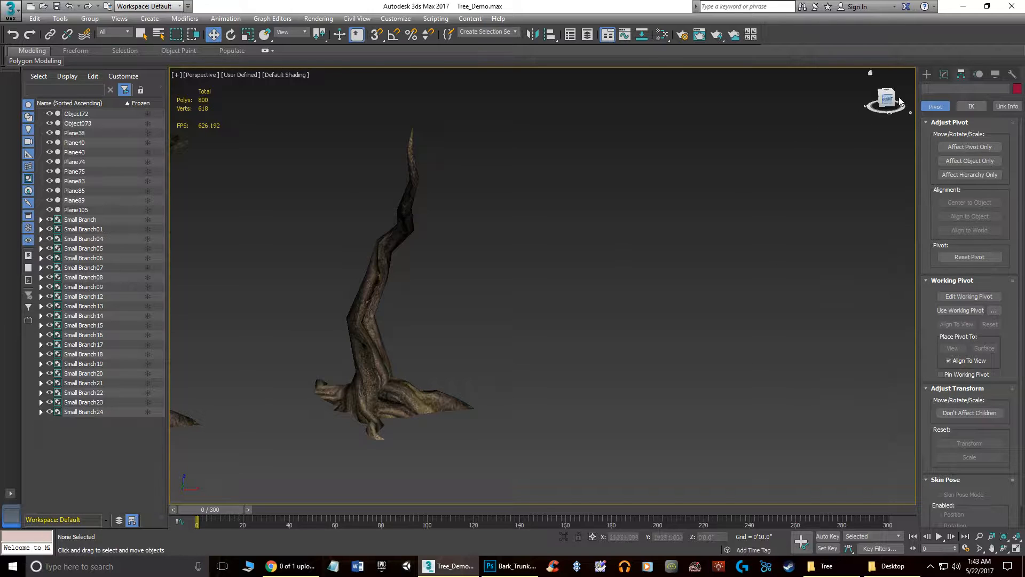
- Draw a closed, curved five-vertex spline with the Line tool in the Top view, in empty space beside the trunk copy
left_click(927, 74)
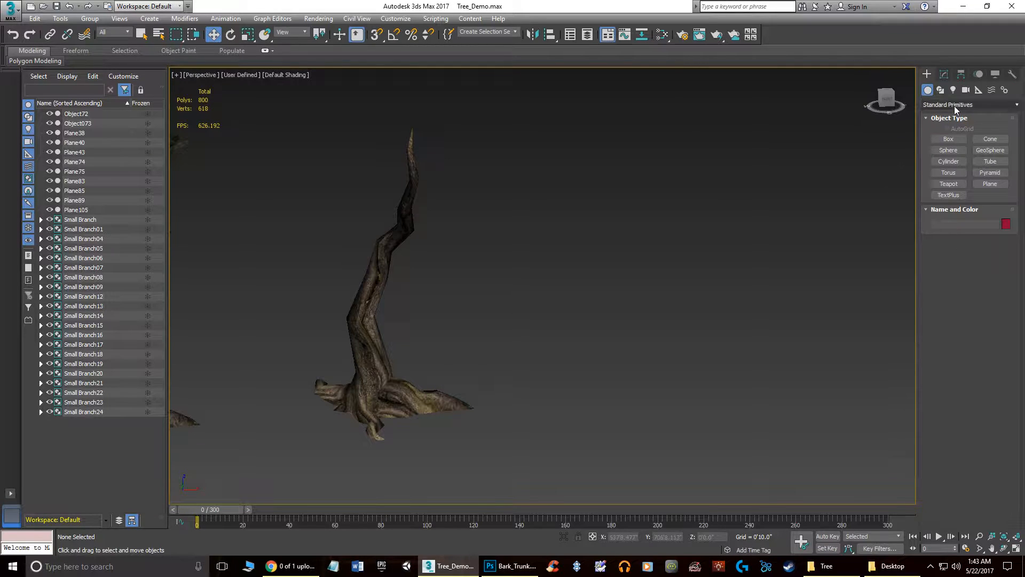
left_click(957, 105)
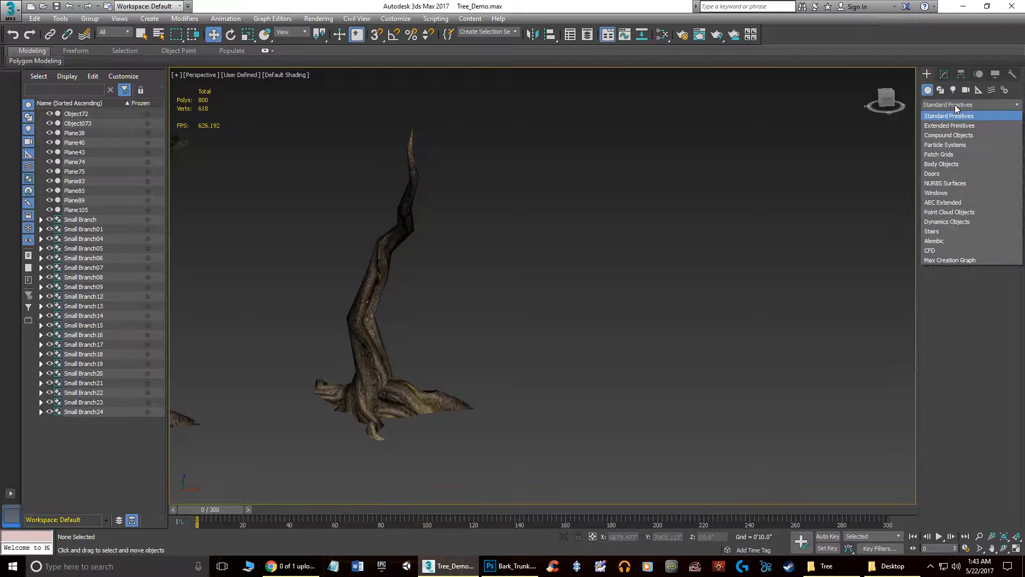
left_click(925, 77)
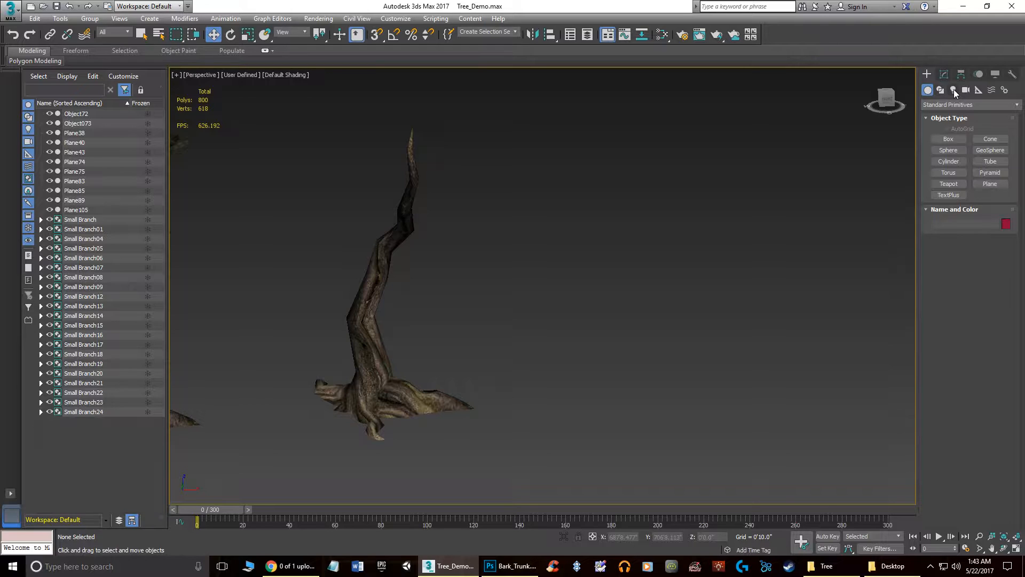
left_click(941, 91)
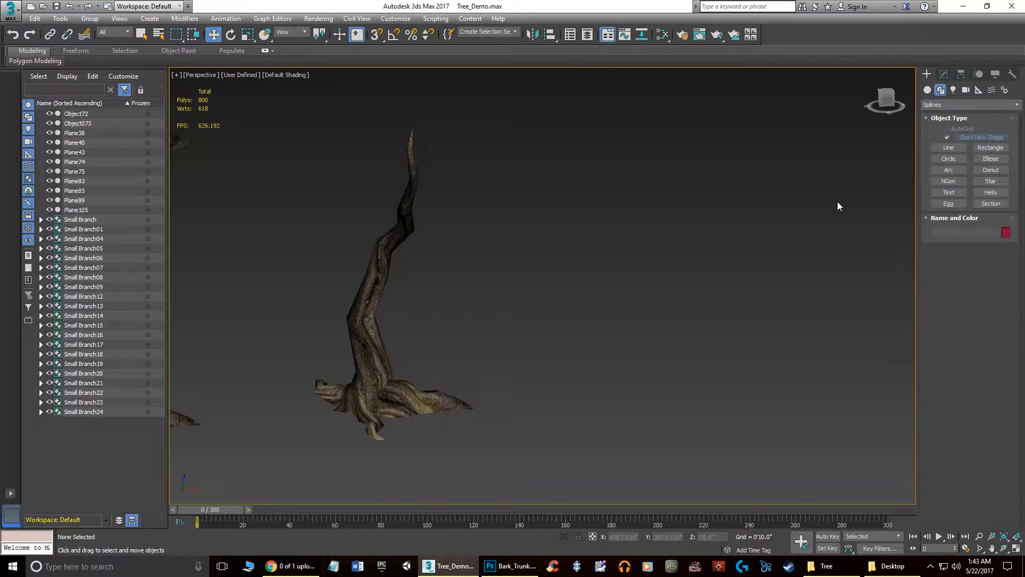
middle_click_drag(839, 201, 736, 219)
left_click(949, 147)
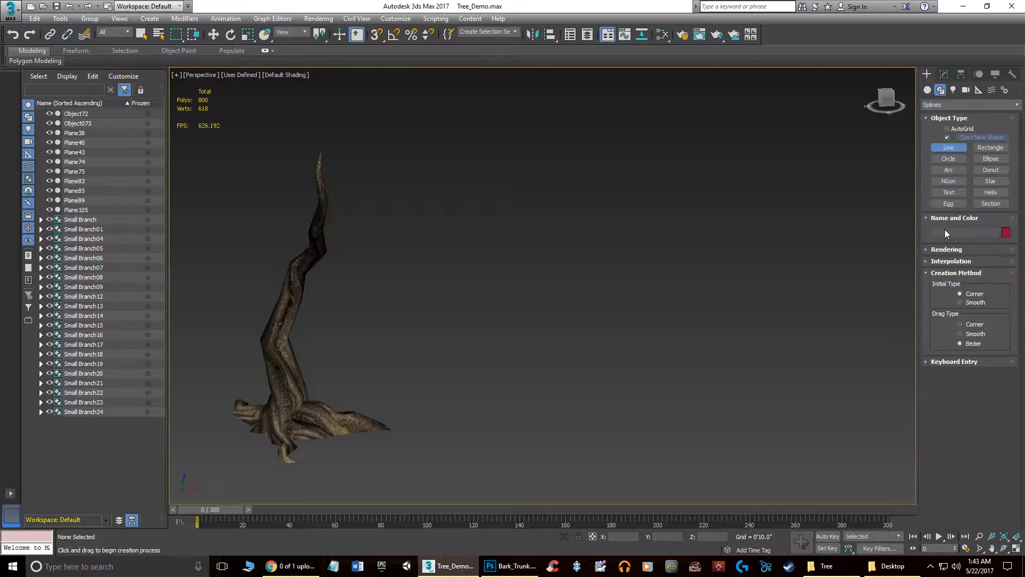
mouse_move(600, 208)
middle_mouse_down("alt")
mouse_move(537, 278)
mouse_move(579, 247)
mouse_move(581, 203)
middle_mouse_up("alt")
scroll(546, 263, "down", 5)
middle_click_drag(545, 264, 565, 260, "alt")
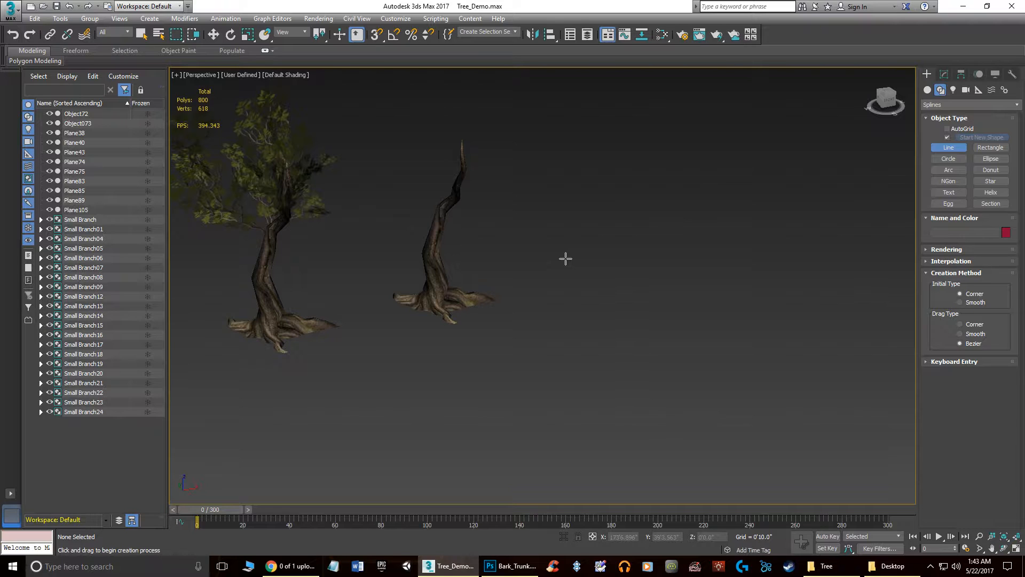
key("t")
scroll(609, 229, "down", 8)
middle_click_drag(609, 229, 556, 297)
left_click(521, 238)
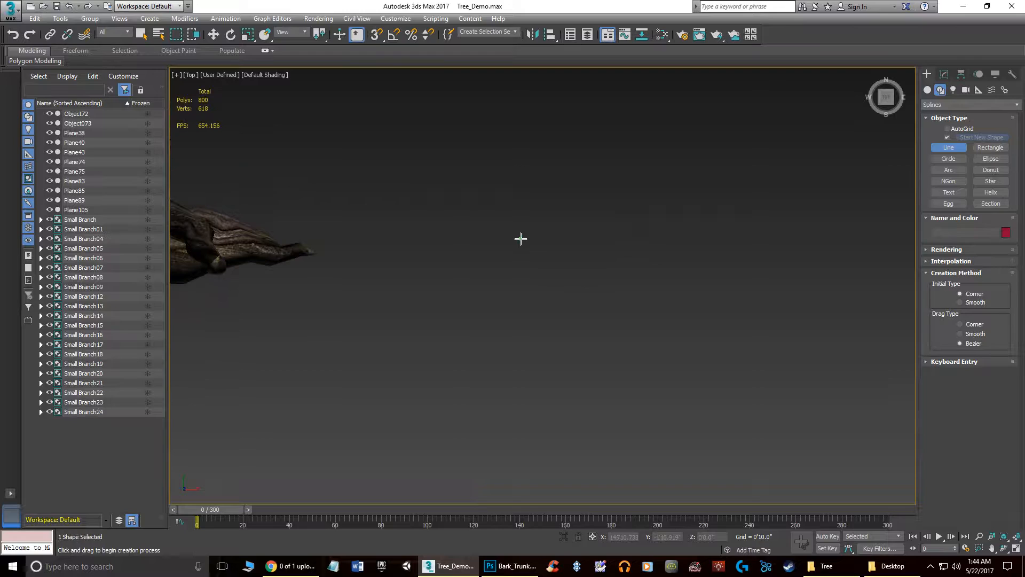
mouse_move(533, 223)
left_mouse_down()
mouse_move(556, 211)
mouse_move(544, 216)
left_mouse_up()
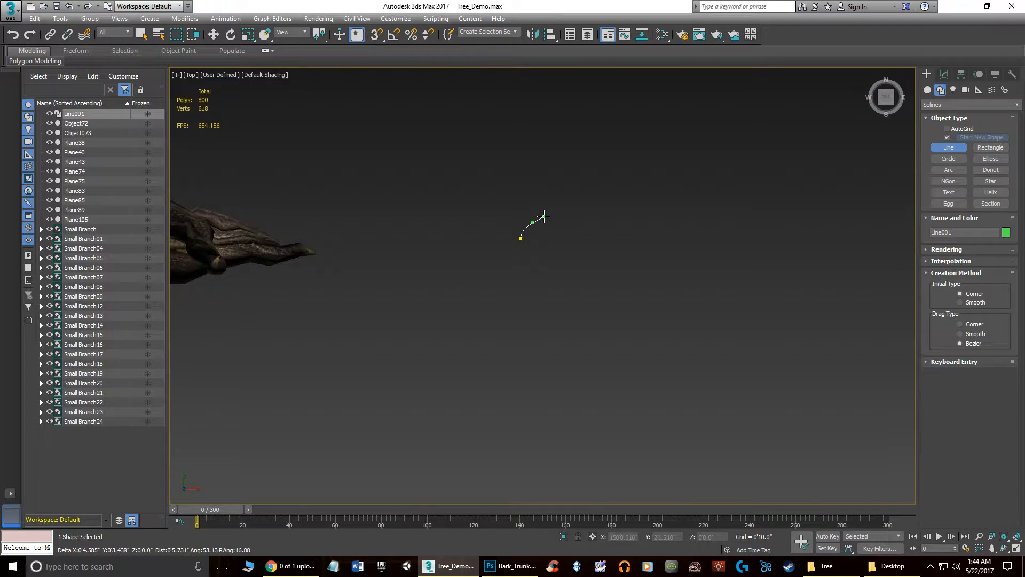
mouse_move(543, 217)
left_mouse_down()
mouse_move(547, 231)
mouse_move(537, 200)
mouse_move(550, 219)
mouse_move(542, 222)
left_mouse_up()
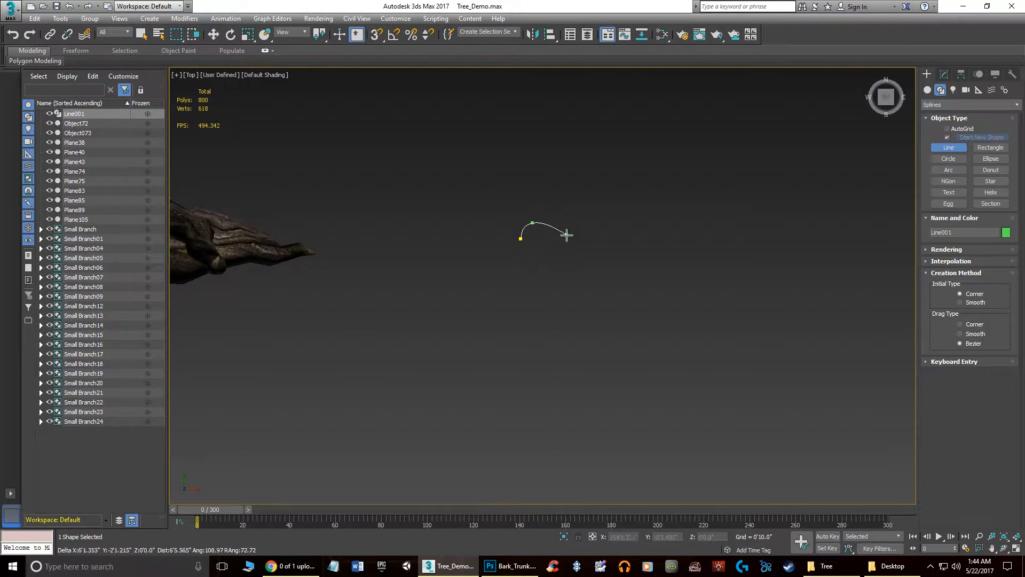
left_click_drag(565, 240, 524, 259)
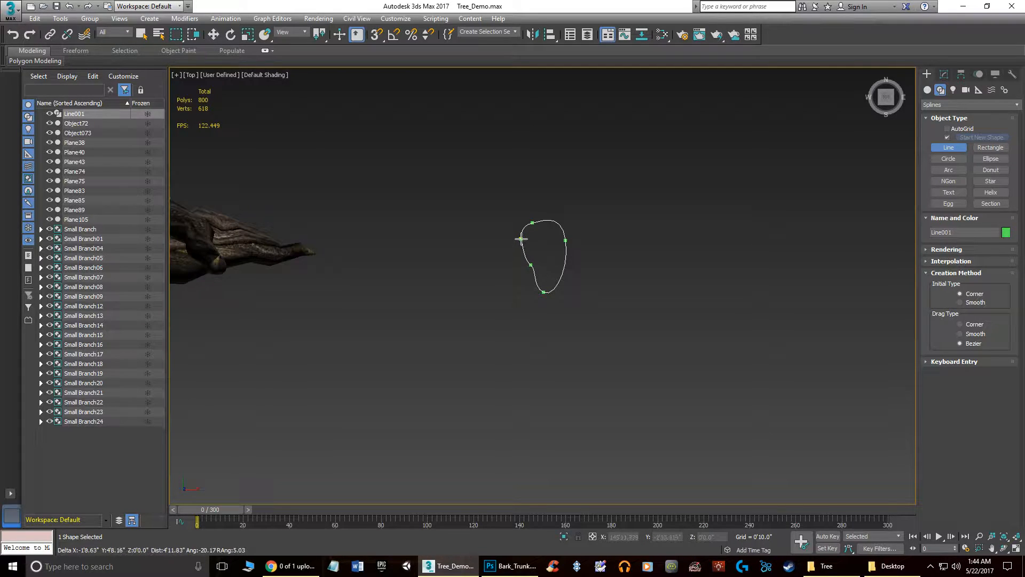
left_click(520, 240)
left_click(494, 319)
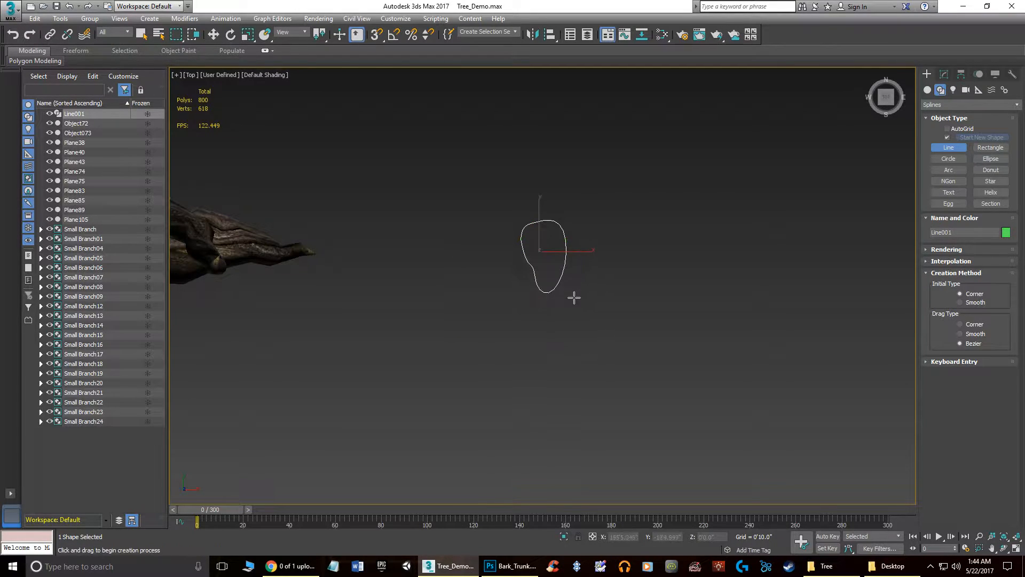
- Enter the vertex level of the closed cross-section spline and select its upper-left vertex
middle_click_drag(575, 295, 500, 317)
middle_click_drag(489, 268, 579, 235)
scroll(523, 259, "up", 1)
scroll(579, 234, "up", 1)
scroll(546, 238, "up", 1)
left_click(945, 75)
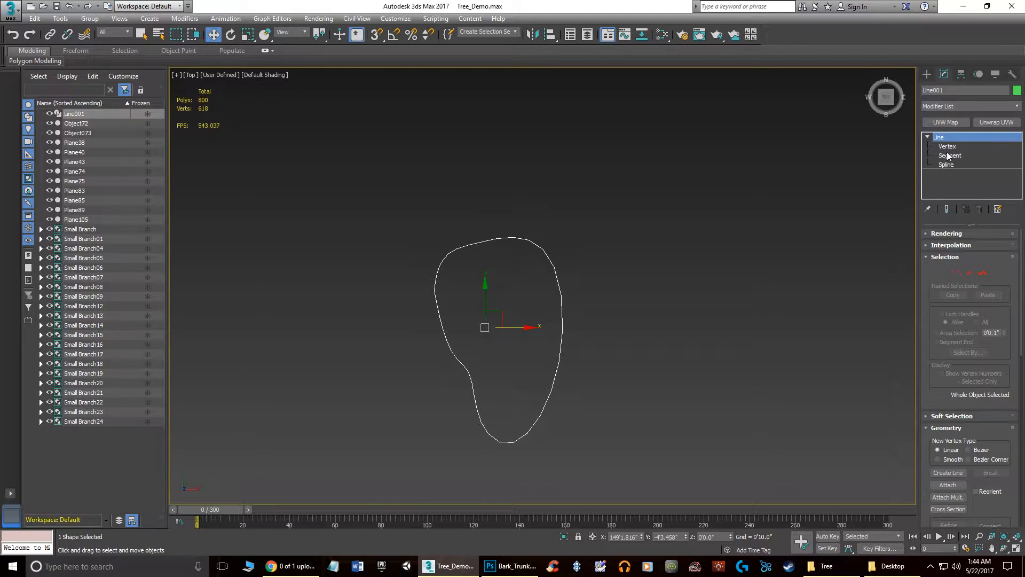
left_click(948, 146)
middle_click_drag(543, 270, 593, 224)
left_click(528, 204)
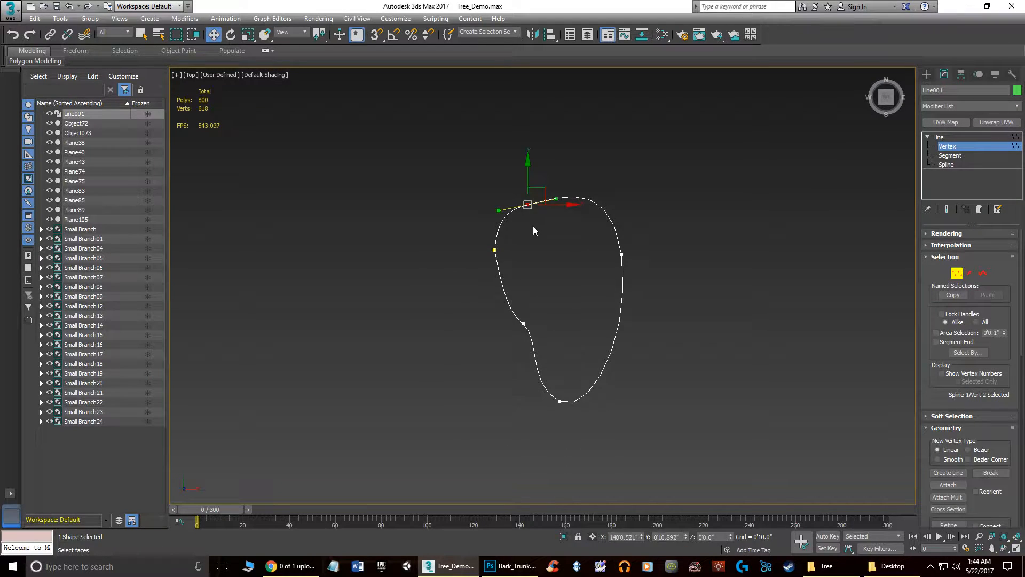
- Try reshaping the cross-section's upper-left vertex by tilting its Bezier handles and changing its vertex type
left_click_drag(499, 211, 475, 231)
mouse_move(498, 209)
left_mouse_down()
mouse_move(505, 216)
mouse_move(486, 192)
mouse_move(499, 200)
mouse_move(496, 236)
mouse_move(504, 194)
mouse_move(501, 203)
left_mouse_up()
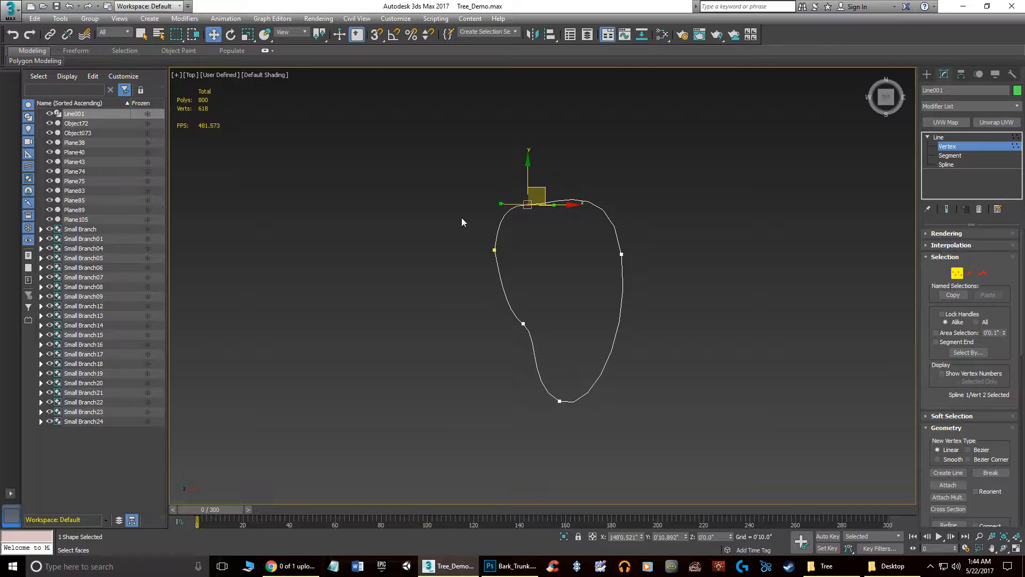
right_click(529, 204)
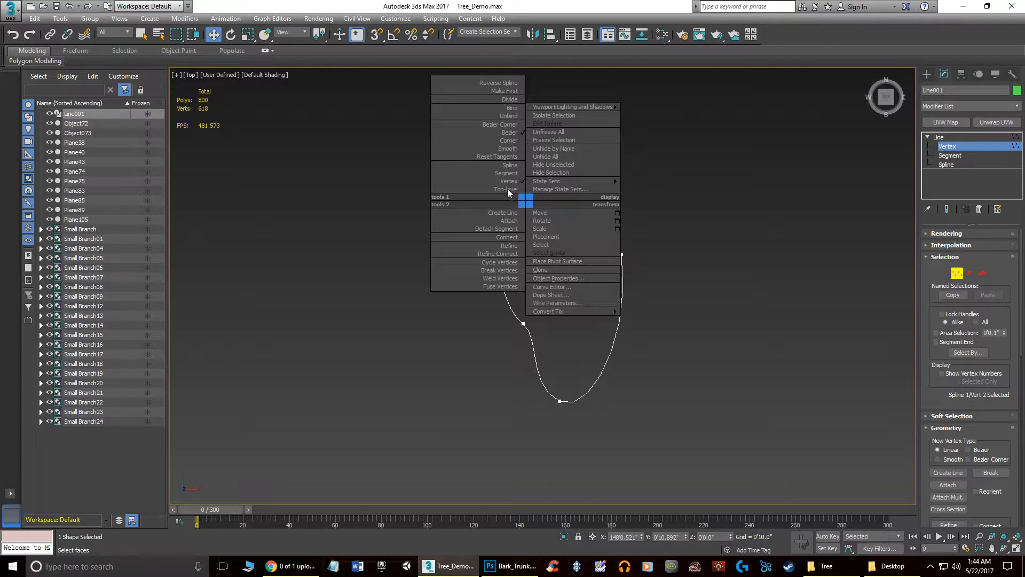
left_click(497, 126)
mouse_move(500, 203)
left_mouse_down()
mouse_move(519, 268)
mouse_move(501, 205)
left_mouse_up()
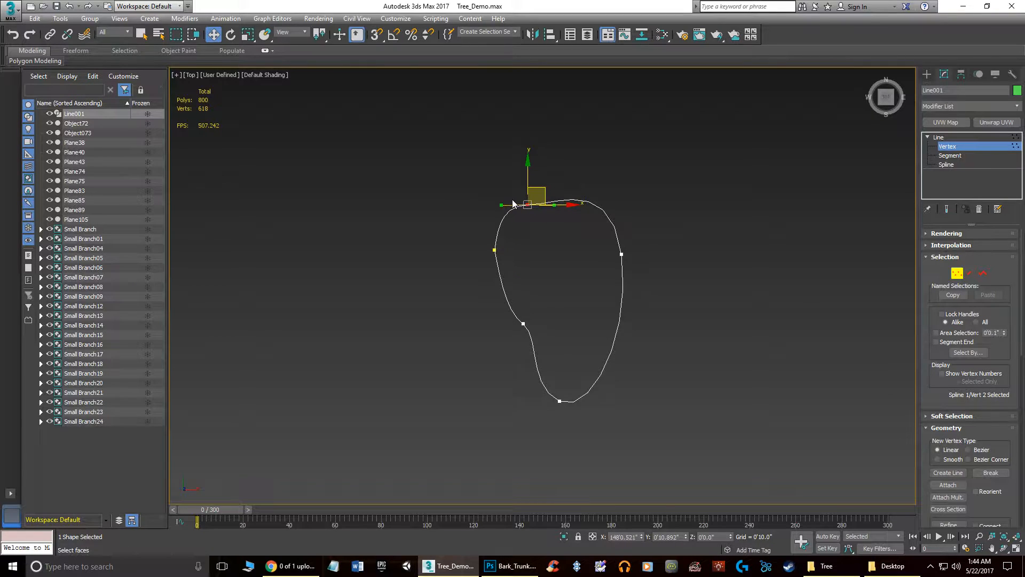
right_click(527, 210)
left_click(500, 206)
left_click(528, 206)
right_click(525, 204)
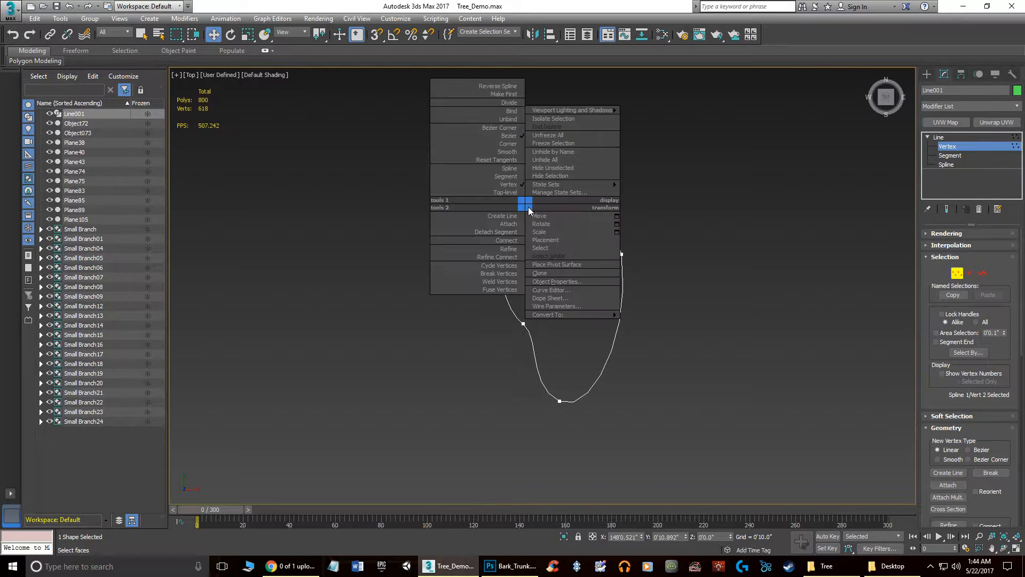
left_click(507, 151)
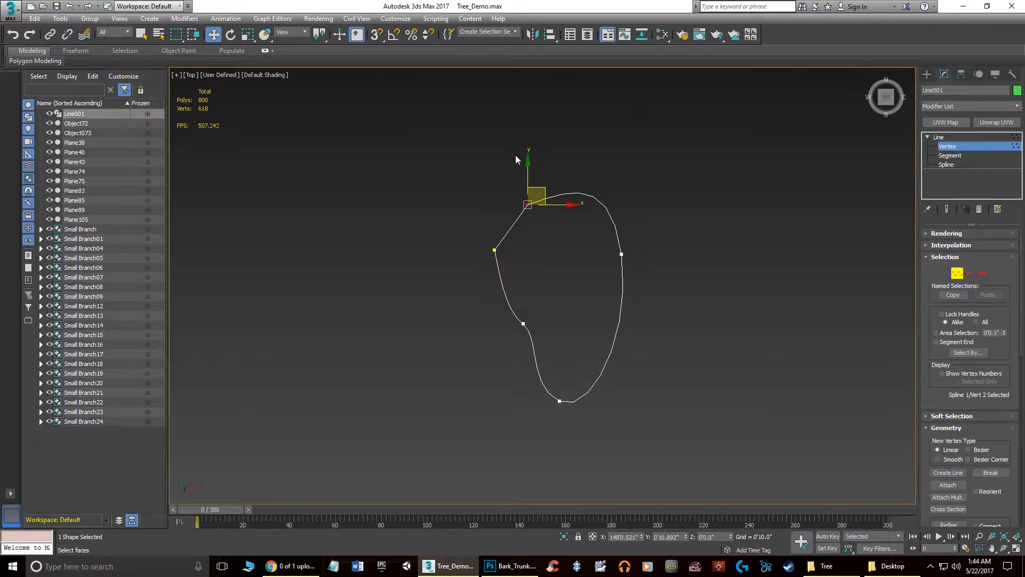
- Convert the cross-section's upper-left vertex to Smooth and shift it slightly up and toward the middle of the shape
right_click(528, 206)
left_click(499, 151)
mouse_move(540, 190)
left_mouse_down()
mouse_move(552, 160)
mouse_move(581, 179)
mouse_move(582, 196)
mouse_move(512, 197)
mouse_move(554, 183)
left_mouse_up()
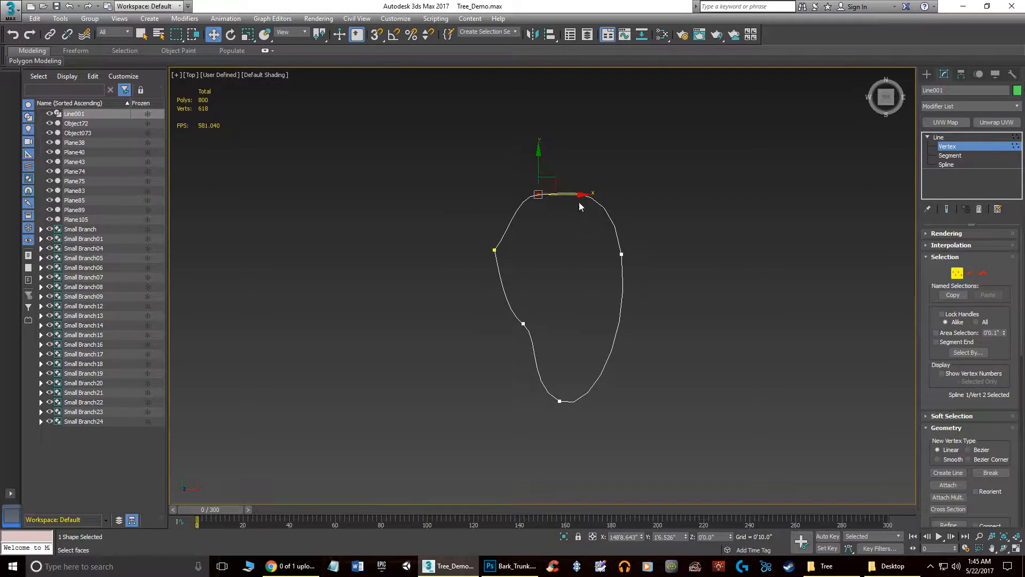
left_click_drag(549, 185, 555, 187)
- Convert the cross-section's leftmost vertex to Smooth, nudge the lower-left vertex outward to soften the dent, and leave vertex level
left_click(492, 250)
right_click(492, 247)
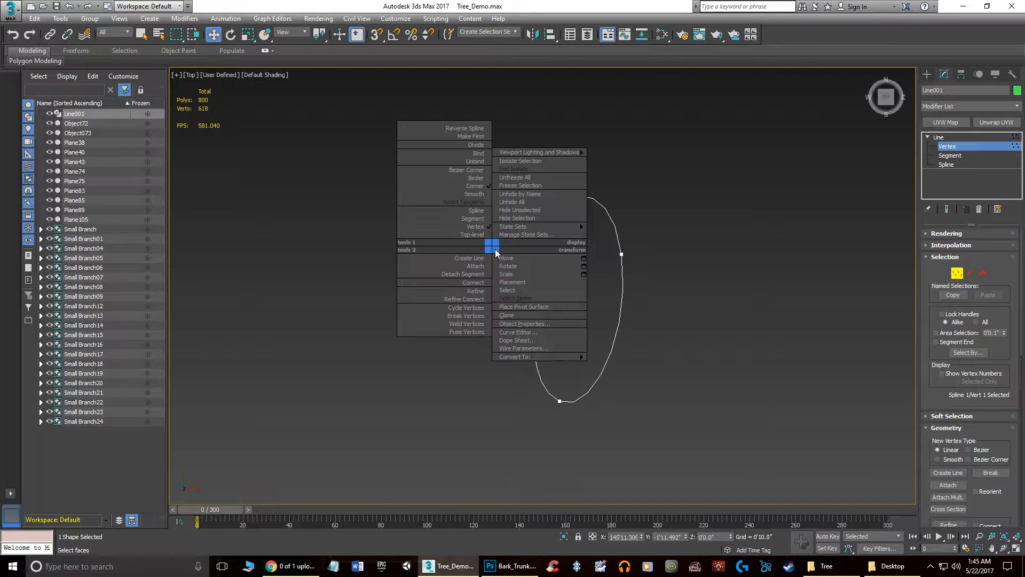
left_click(475, 194)
left_click(523, 324)
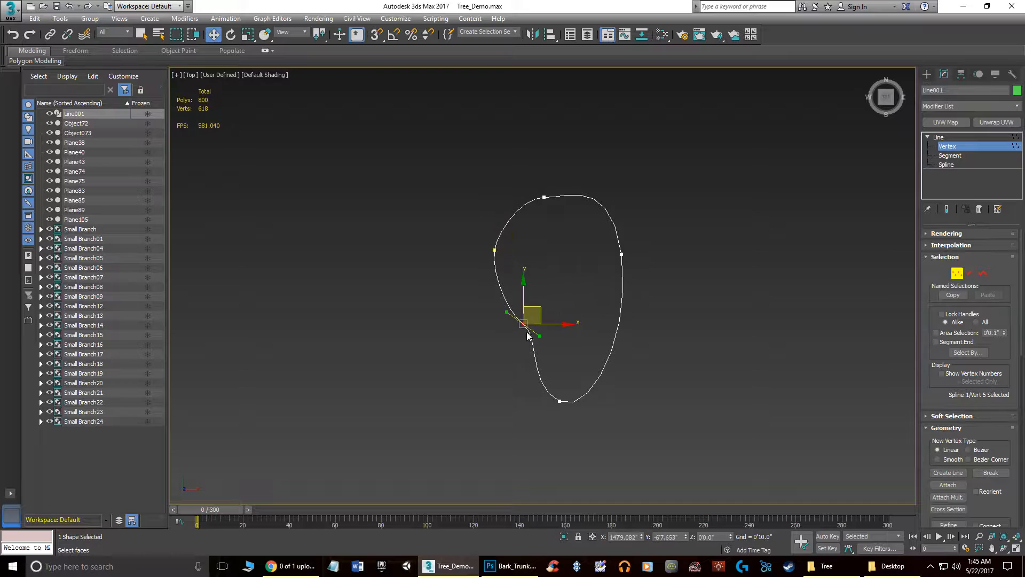
left_click_drag(541, 311, 530, 317)
left_click(694, 288)
middle_click_drag(611, 267, 556, 273)
scroll(537, 271, "down", 5)
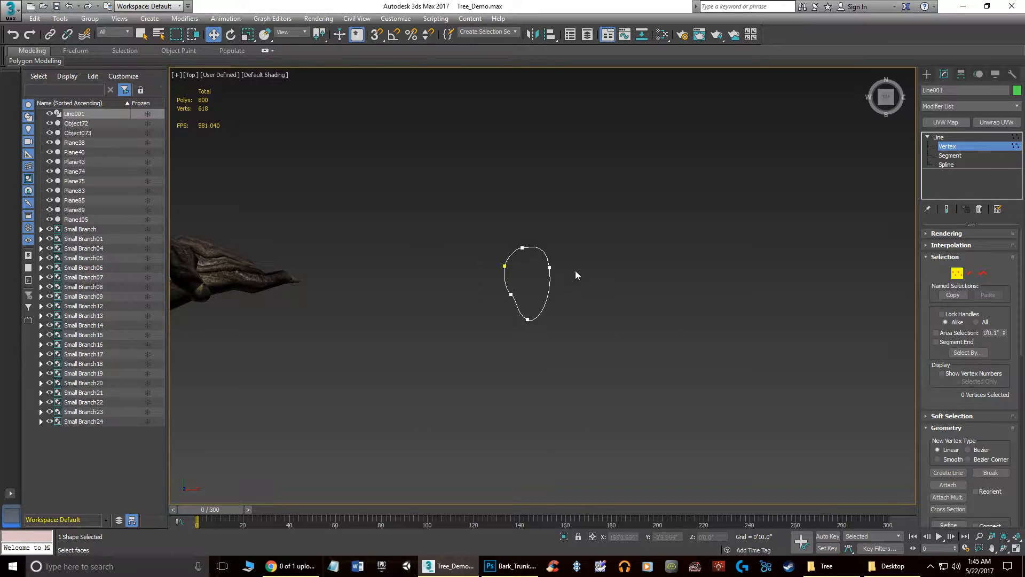
middle_click_drag(660, 296, 557, 287)
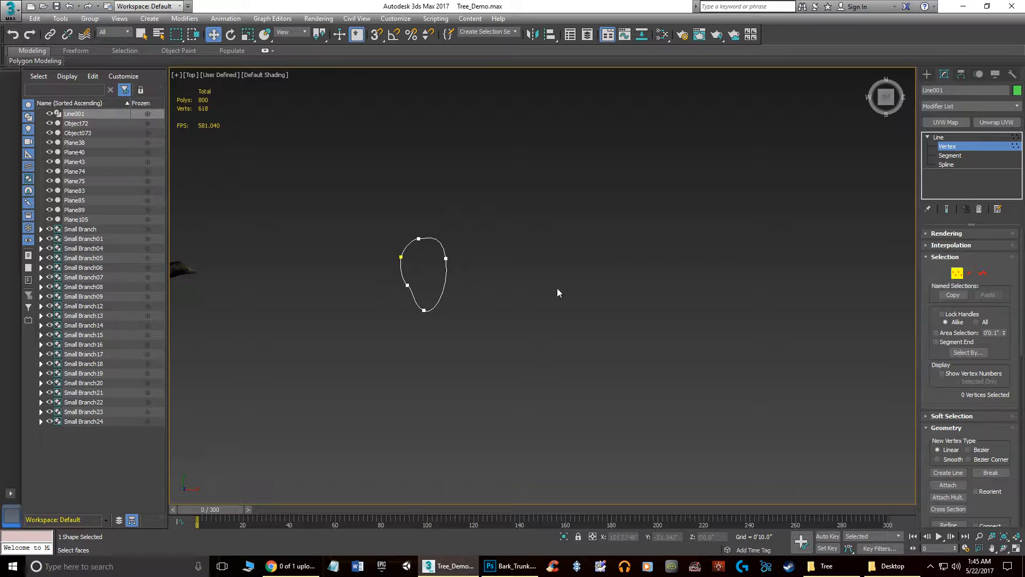
left_click(960, 274)
- Draw an open, curved six-vertex spline with the Line tool in the Front view, rising from ground level beside the cross-section to about trunk height
scroll(540, 308, "down", 4)
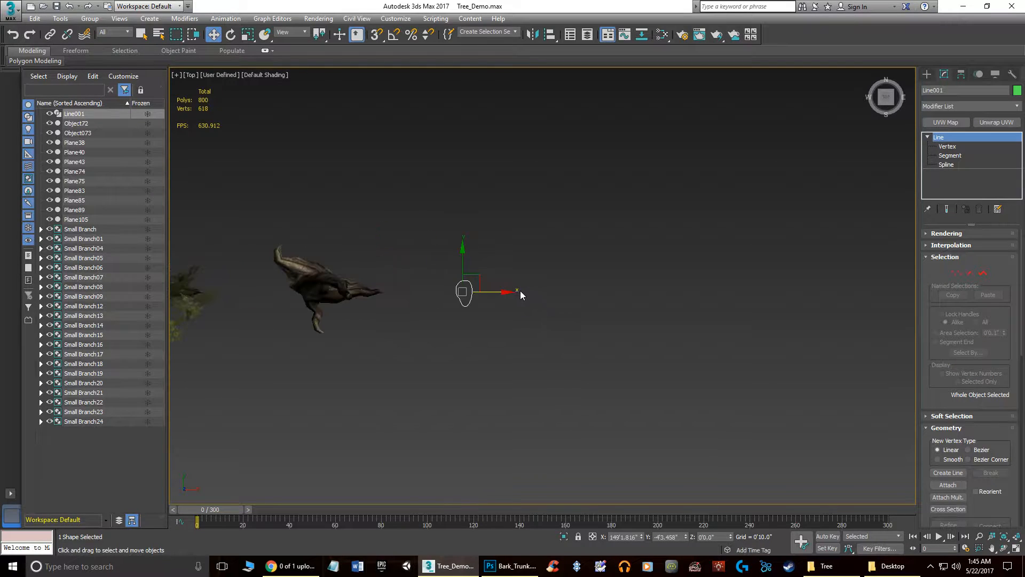
key("f")
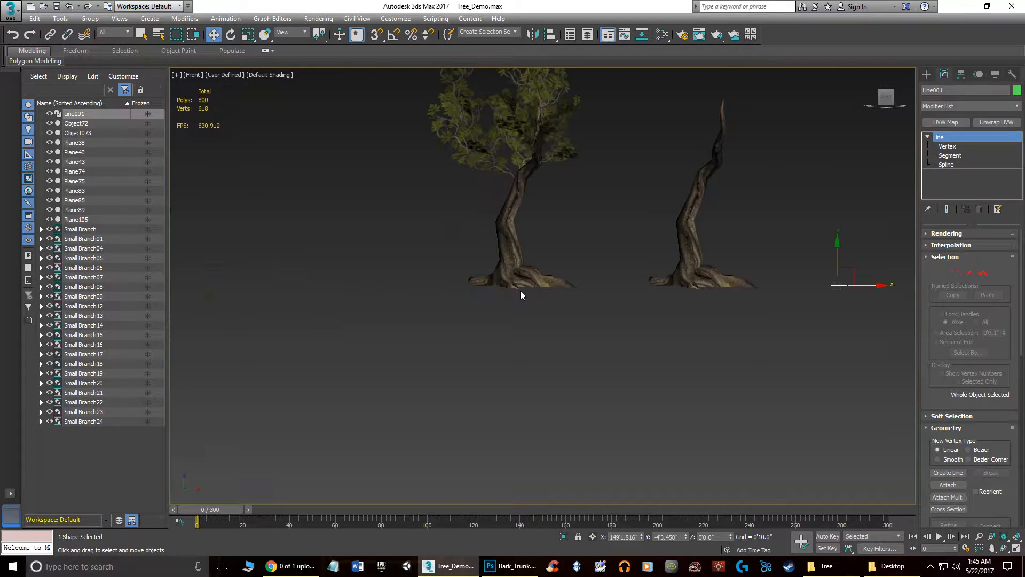
middle_click_drag(733, 267, 417, 303)
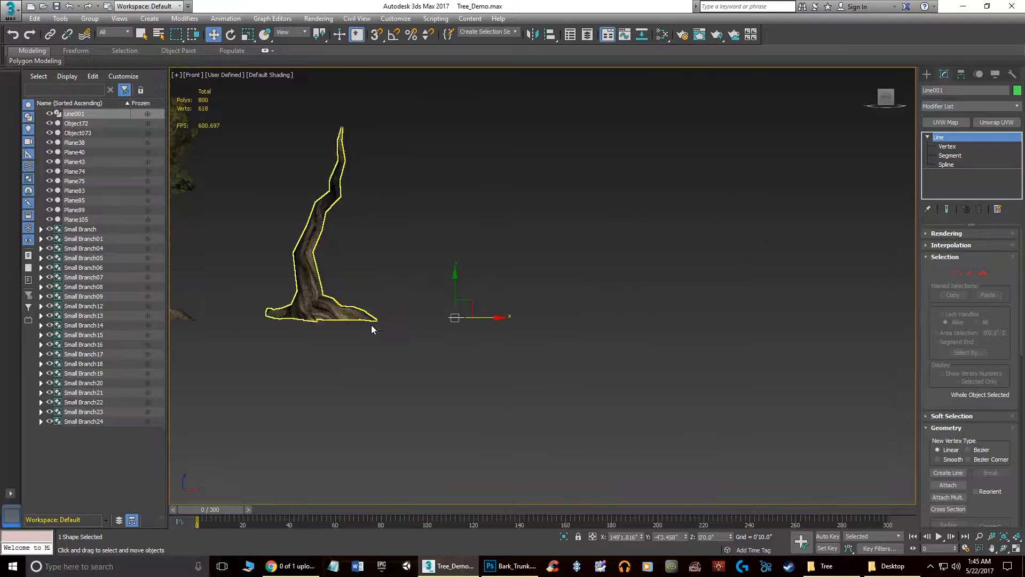
middle_click_drag(615, 276, 561, 269)
middle_click_drag(629, 216, 684, 212)
scroll(488, 269, "up", 2)
middle_click_drag(488, 267, 533, 264)
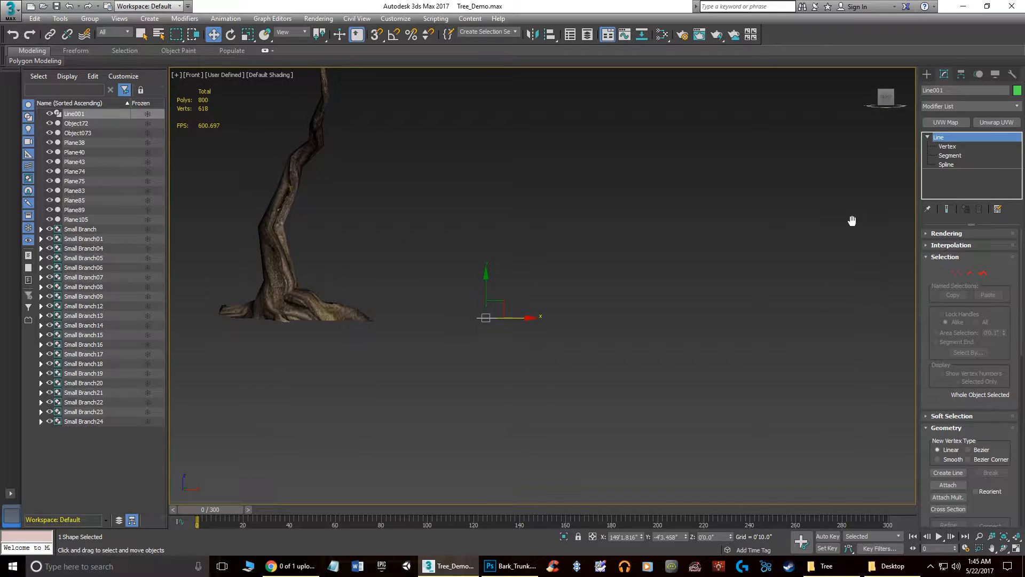
middle_click_drag(858, 217, 822, 241)
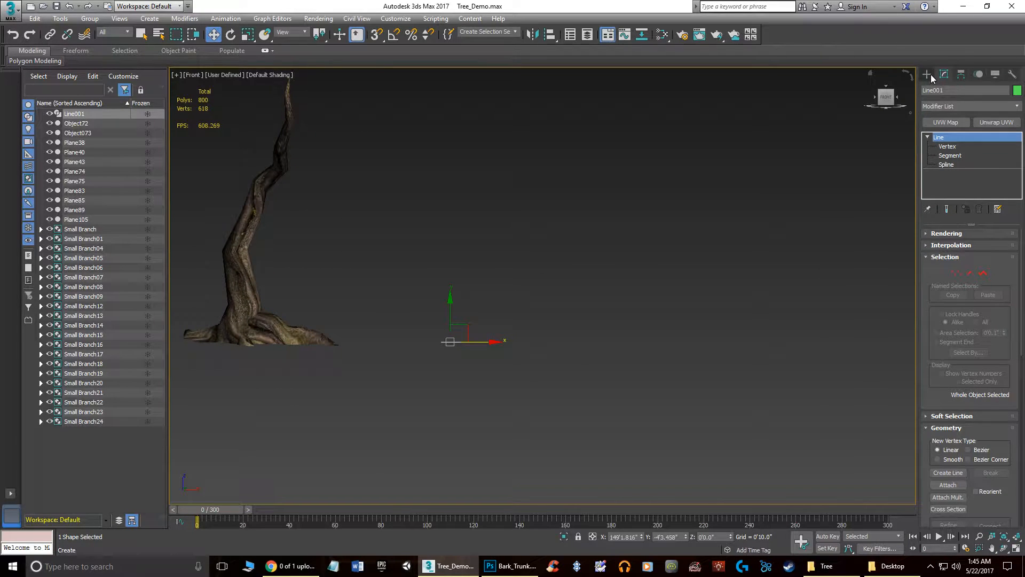
left_click(929, 74)
left_click(946, 149)
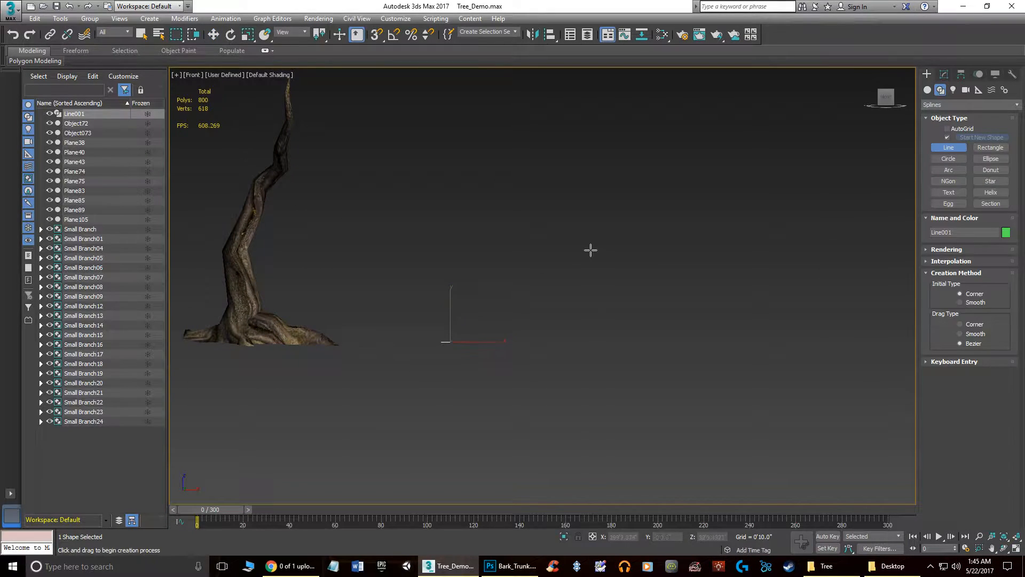
left_click(533, 329)
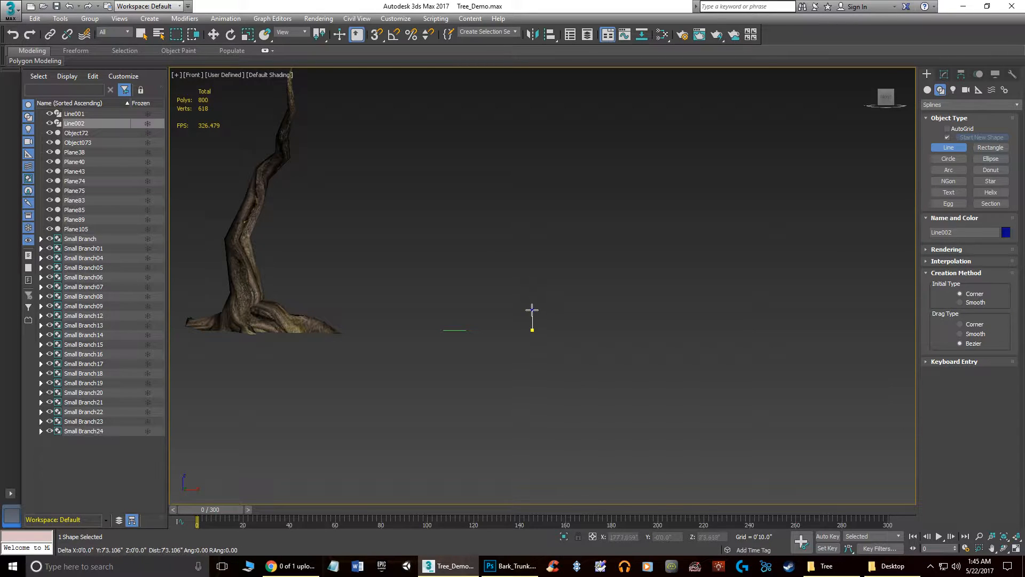
left_click(532, 309)
left_click_drag(542, 239, 552, 231)
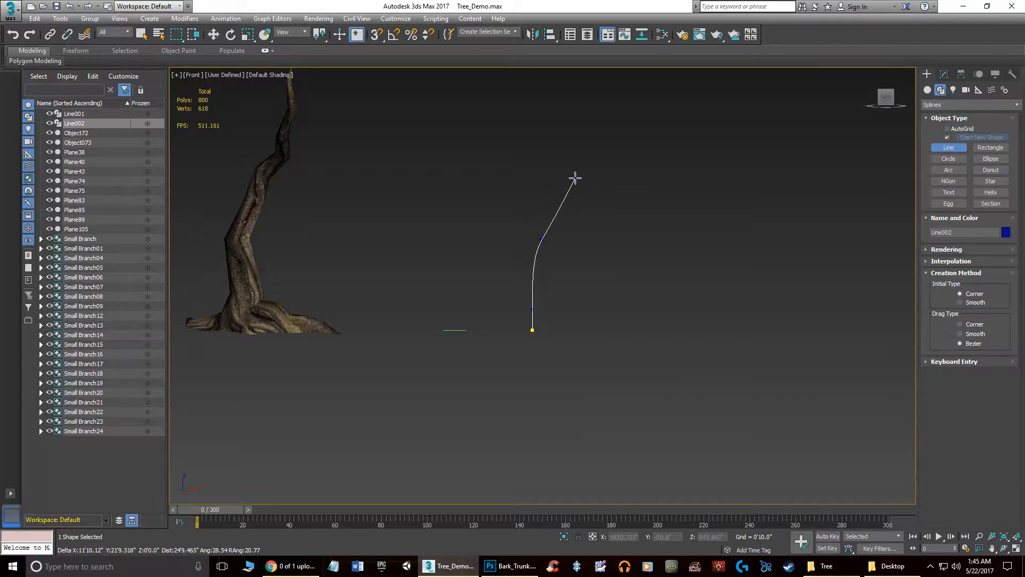
left_click_drag(581, 161, 581, 156)
left_click_drag(575, 82, 566, 70)
scroll(567, 68, "down", 3)
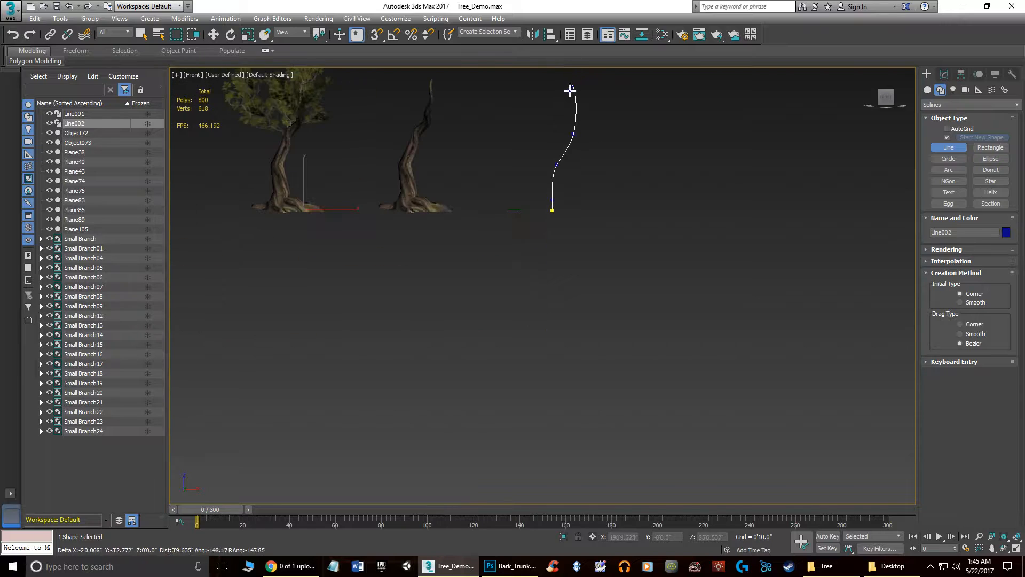
right_click(568, 70)
middle_click_drag(601, 124, 451, 291)
- Offset the third, fourth and fifth vertices of the tall spline along Y in alternating directions so it also bends in depth
left_click(944, 75)
left_click(927, 139)
left_click(948, 146)
middle_click_drag(572, 224, 490, 306, "alt")
left_click(498, 284)
left_click_drag(534, 283, 547, 283)
left_click(498, 322)
left_click_drag(537, 322, 529, 323)
left_click(500, 216)
left_click_drag(520, 217, 535, 217)
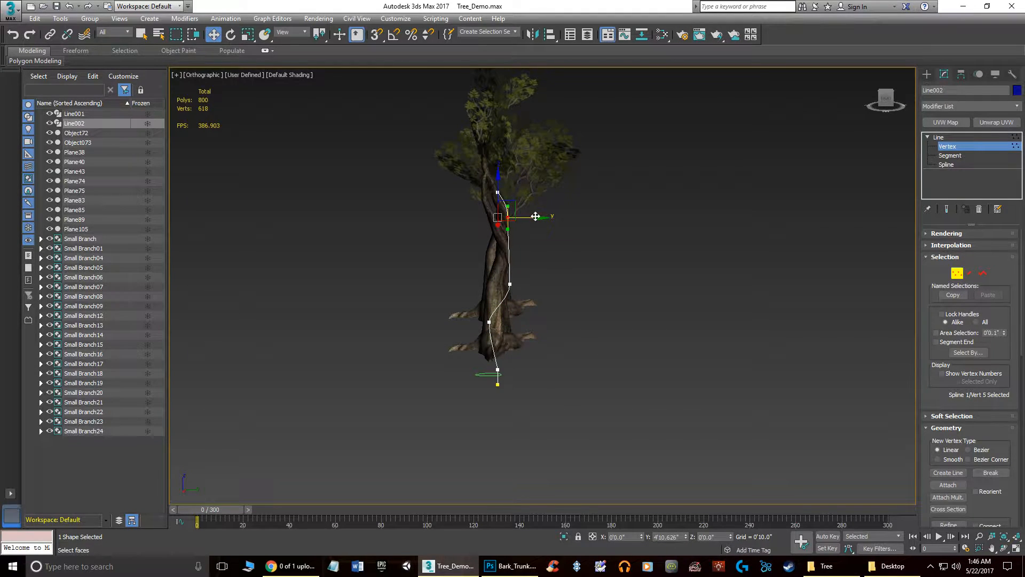
- Shift the tall spline's top vertex along Y, check the curve from several sides, and leave vertex level
left_click(510, 284)
middle_click_drag(550, 284, 486, 321, "alt")
left_click(509, 225)
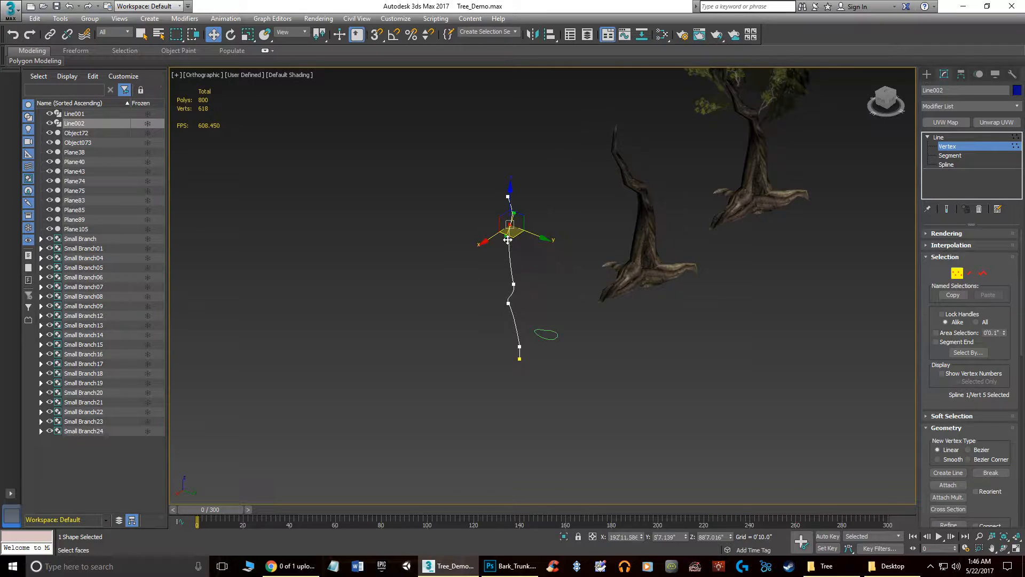
left_click(508, 197)
left_click_drag(540, 210, 556, 216)
middle_click_drag(556, 299, 657, 306, "alt")
left_click(618, 319)
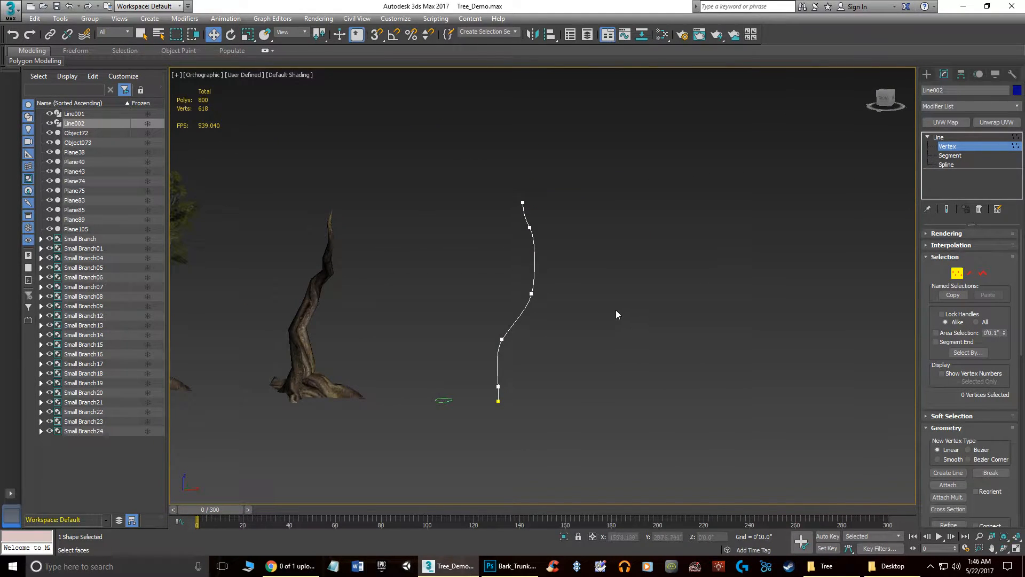
middle_click_drag(521, 243, 538, 200)
middle_click_drag(548, 293, 475, 306, "alt")
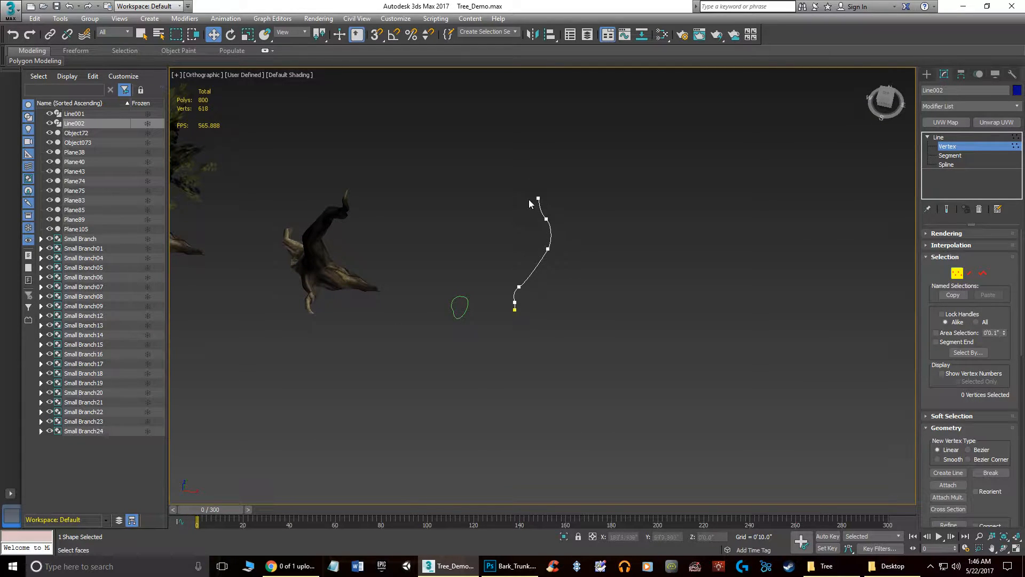
left_click(938, 137)
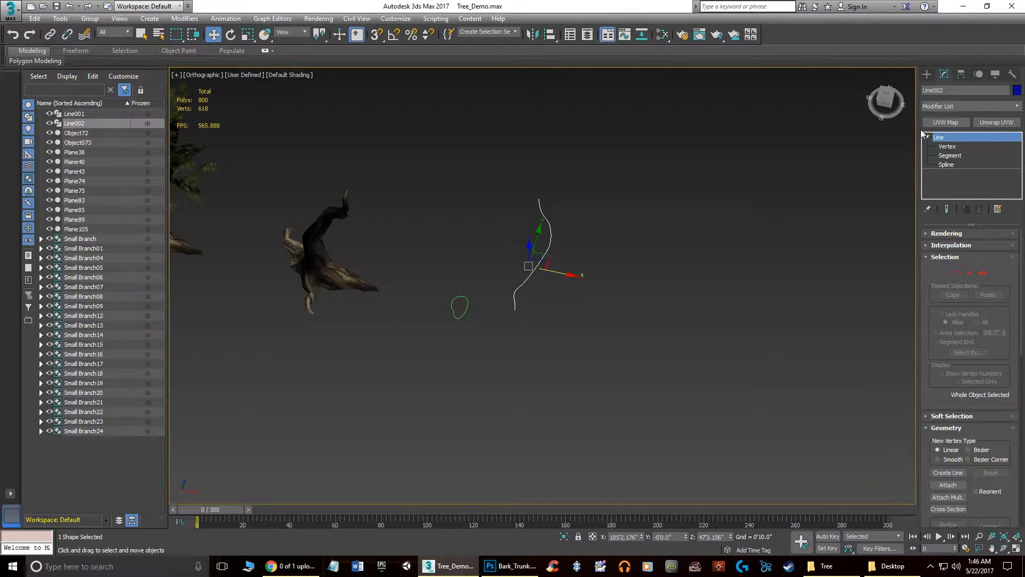
- Create a Loft compound object from the closed cross-section spline, using the tall curved spline as its path, and inspect it from several sides
left_click(928, 73)
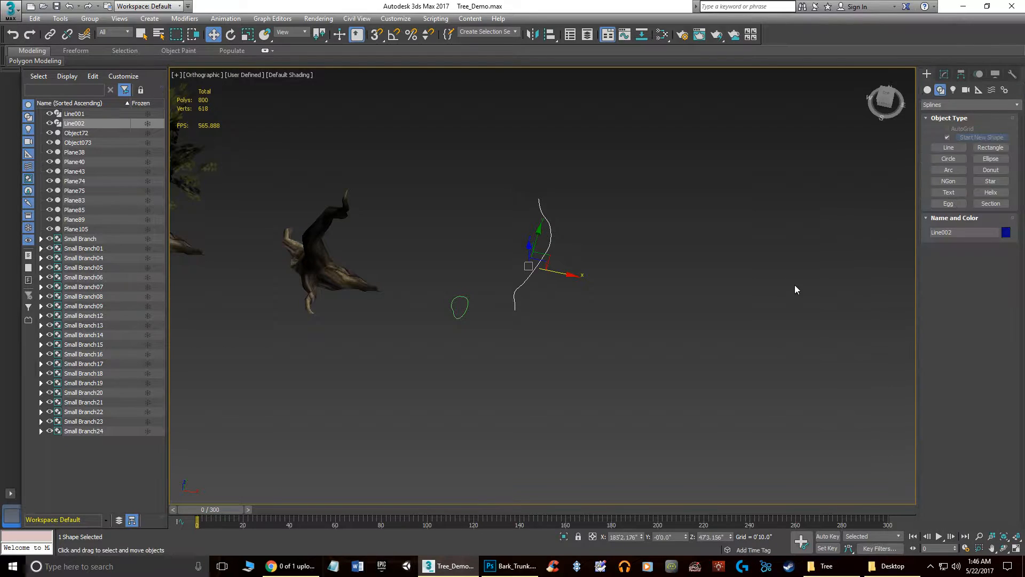
left_click(928, 91)
left_click(940, 106)
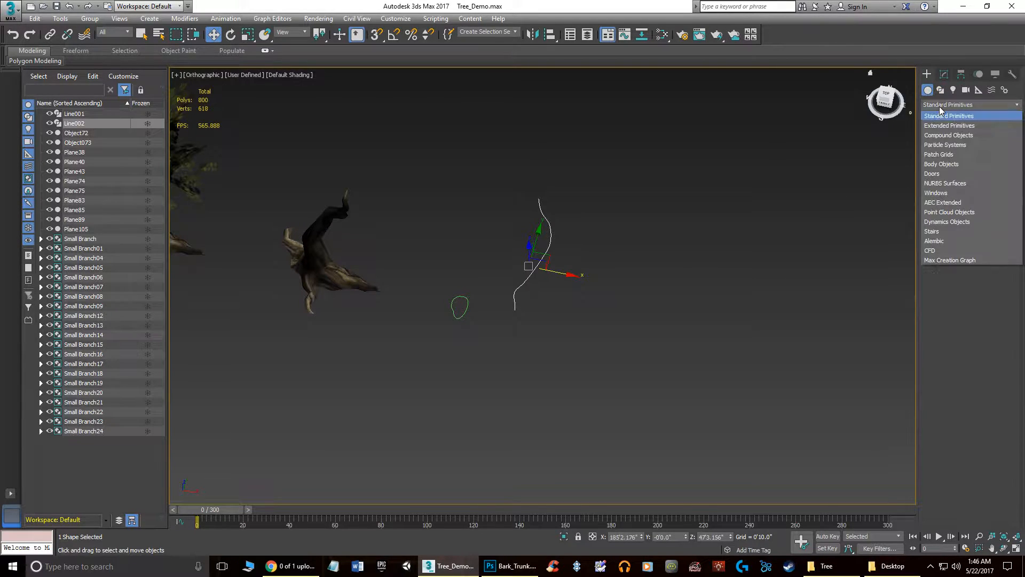
left_click(932, 137)
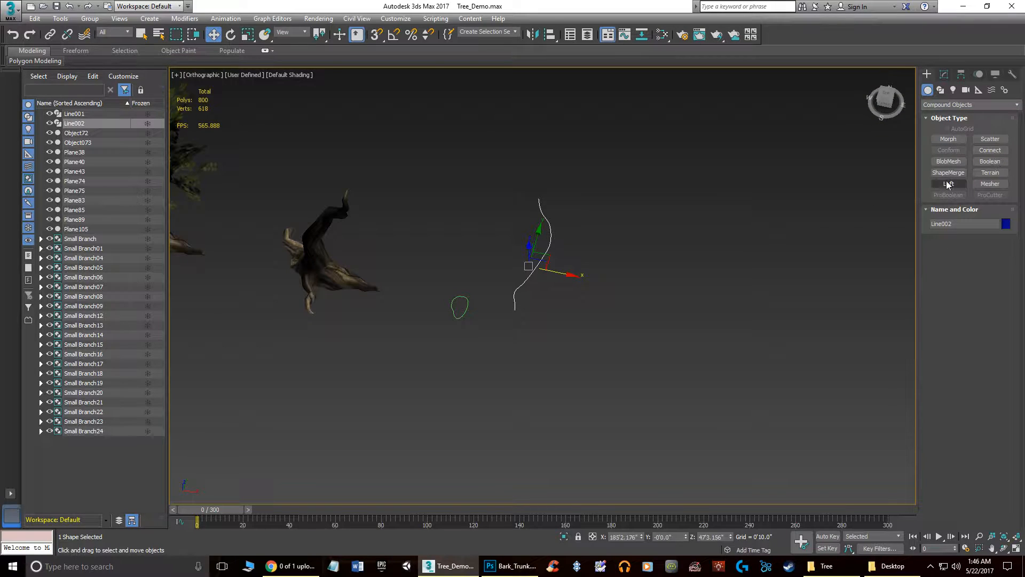
middle_click_drag(593, 270, 506, 363, "alt")
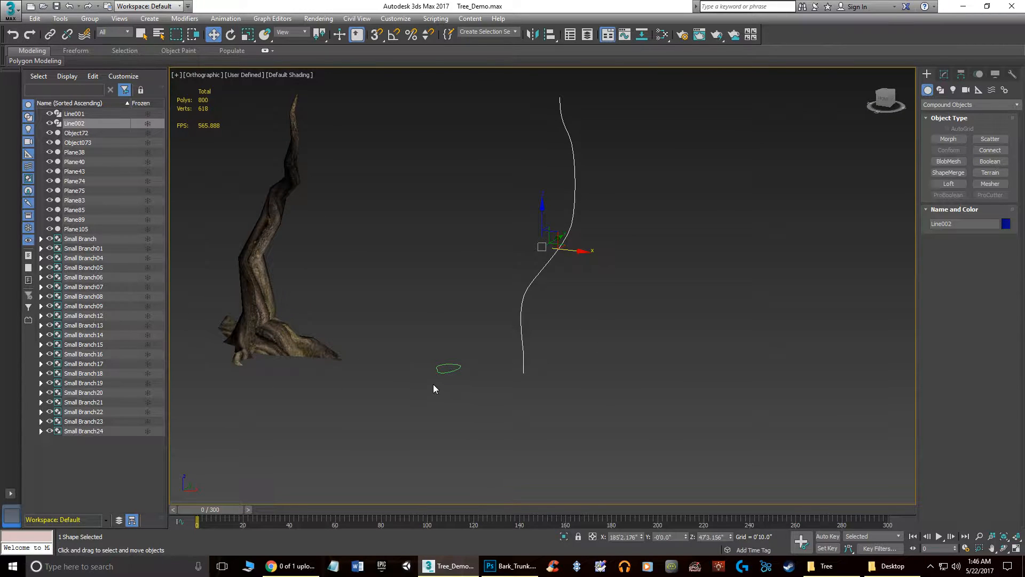
left_click(451, 373)
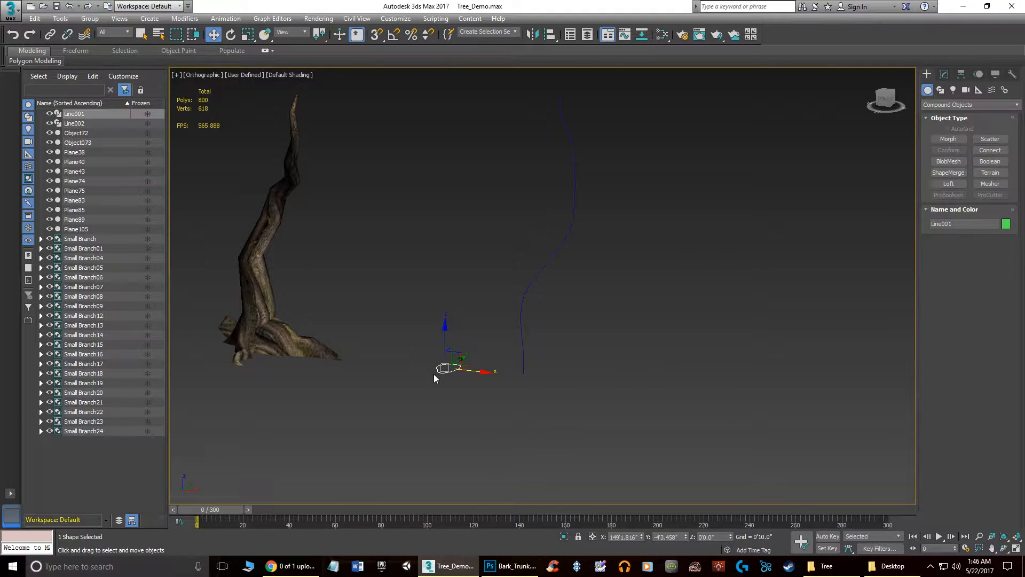
middle_click_drag(675, 290, 659, 301)
left_click(947, 183)
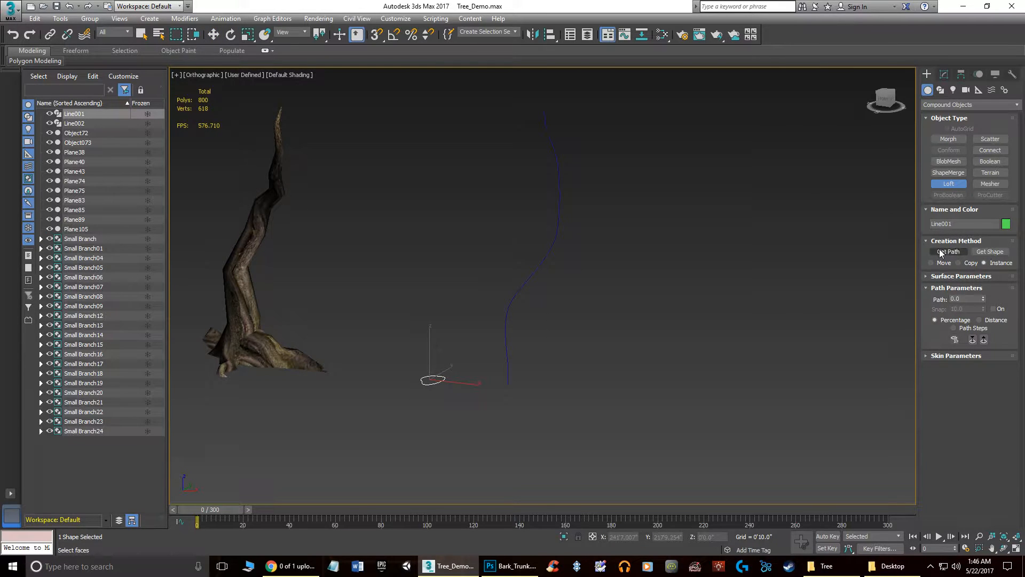
left_click(949, 251)
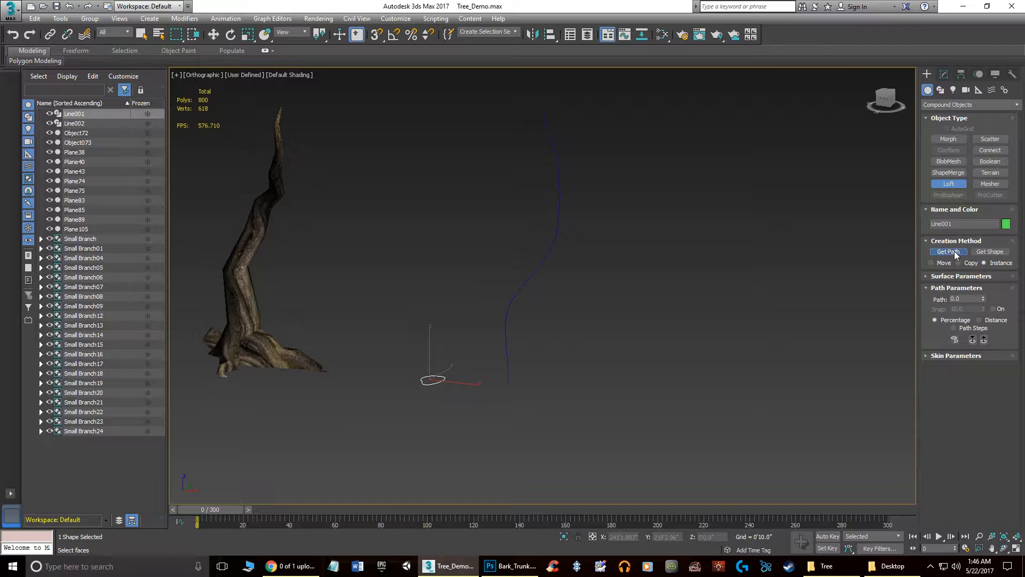
left_click(551, 247)
middle_click_drag(482, 277, 432, 281)
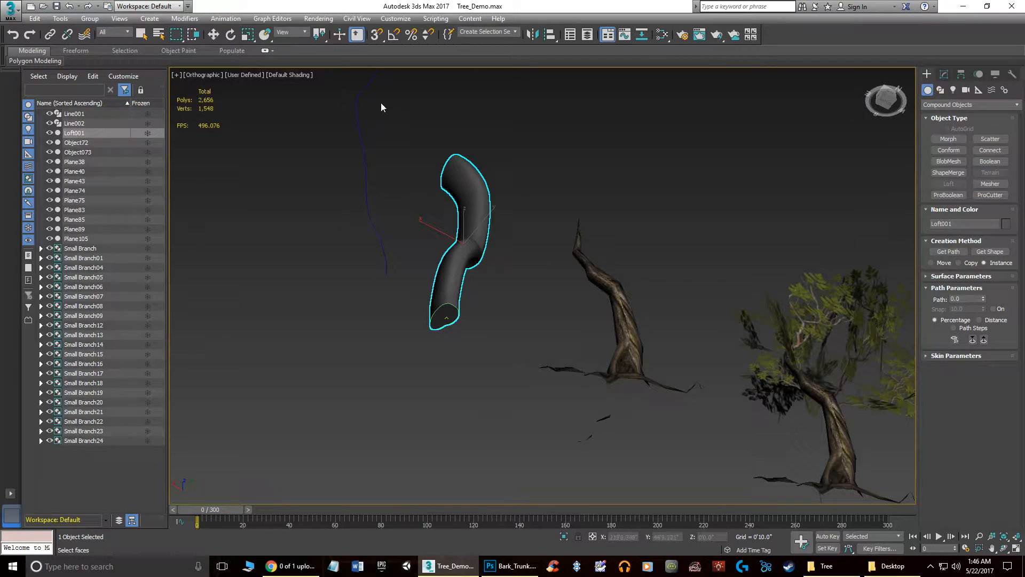
middle_click_drag(393, 140, 571, 241, "alt")
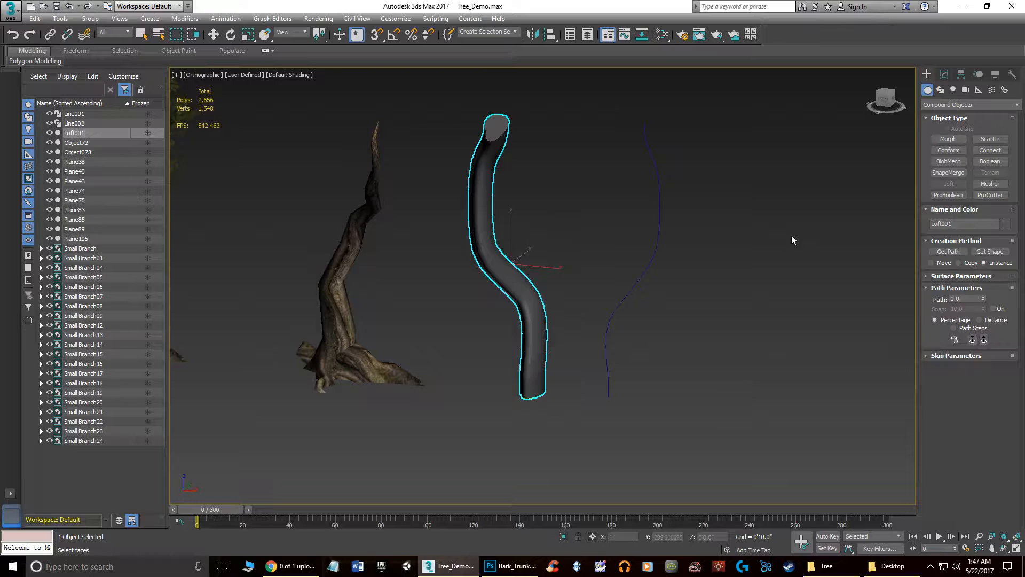
- Start a Scale deformation on the loft and raise the curve's start point to about 154 to widen the trunk base
left_click(944, 75)
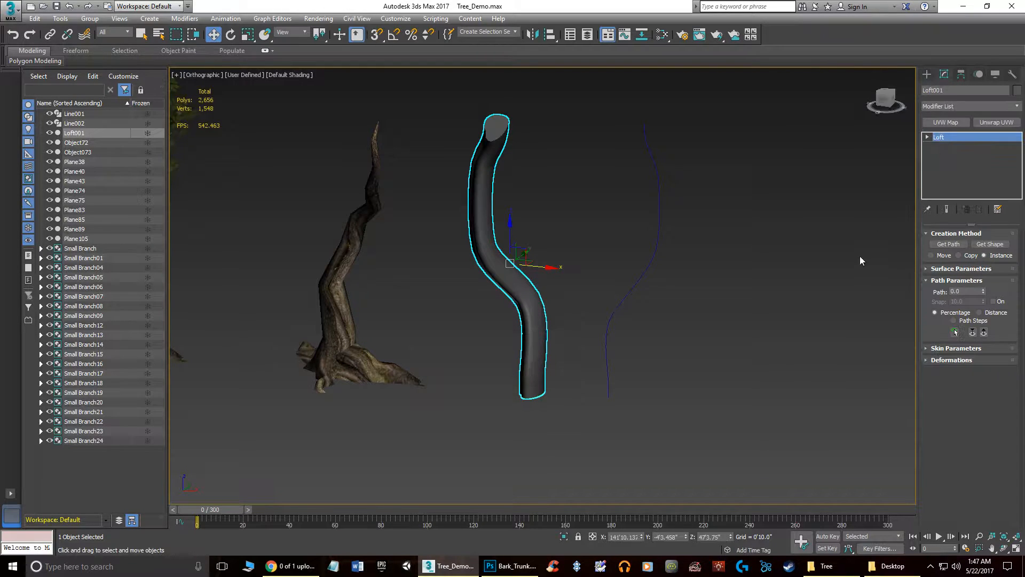
left_click(945, 361)
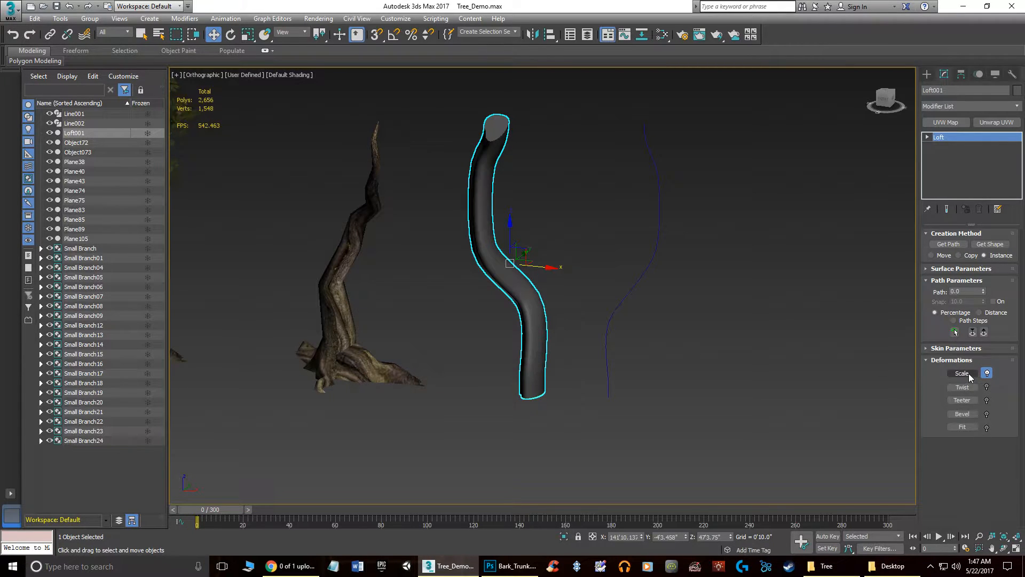
left_click(968, 373)
left_click_drag(398, 78, 847, 262)
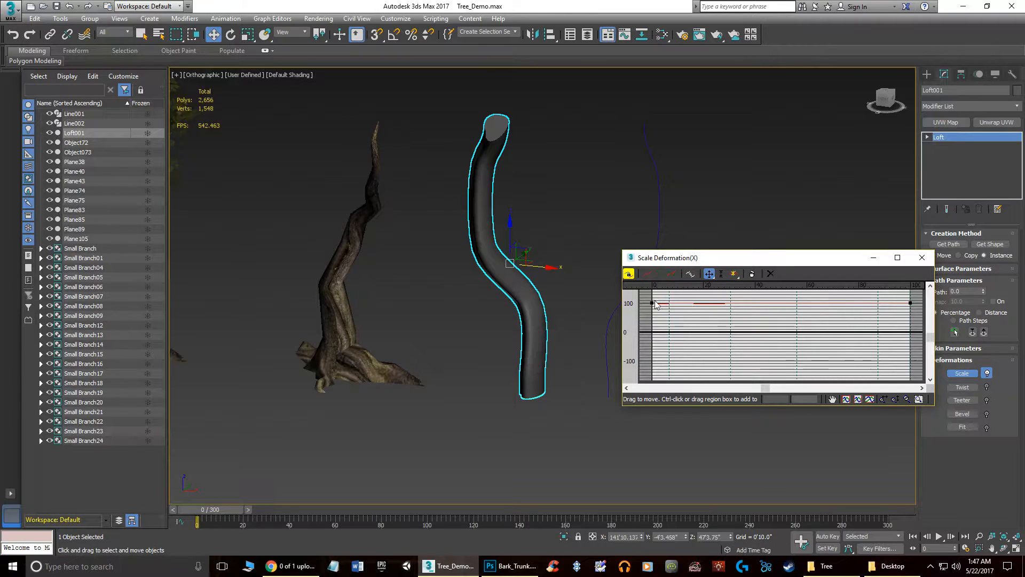
left_click_drag(654, 303, 655, 288)
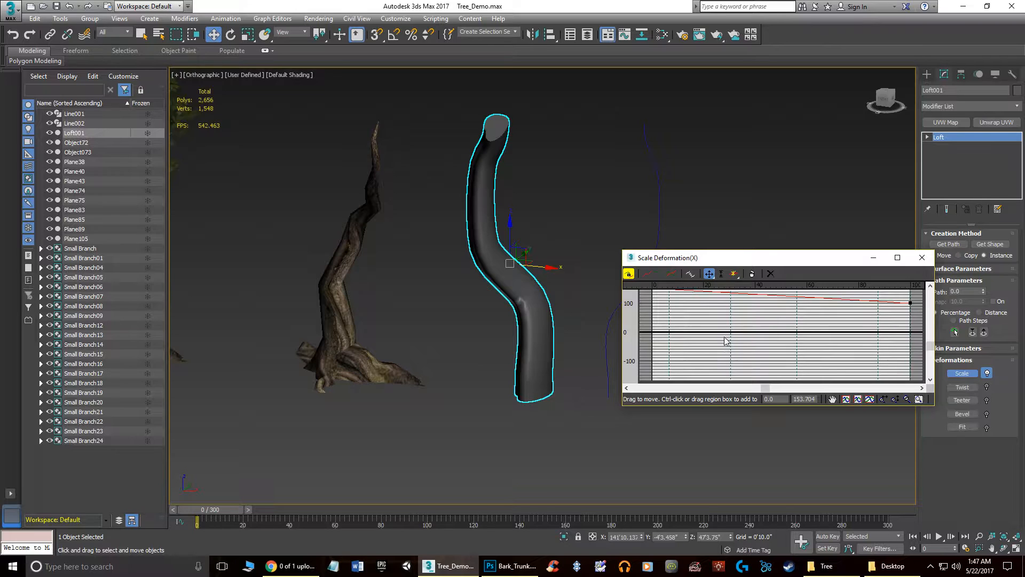
left_click(712, 350)
- Lower the Scale curve's end point to about 2 so the trunk tapers to a narrow tip
left_click_drag(910, 303, 910, 330)
middle_click_drag(571, 342, 542, 331, "alt")
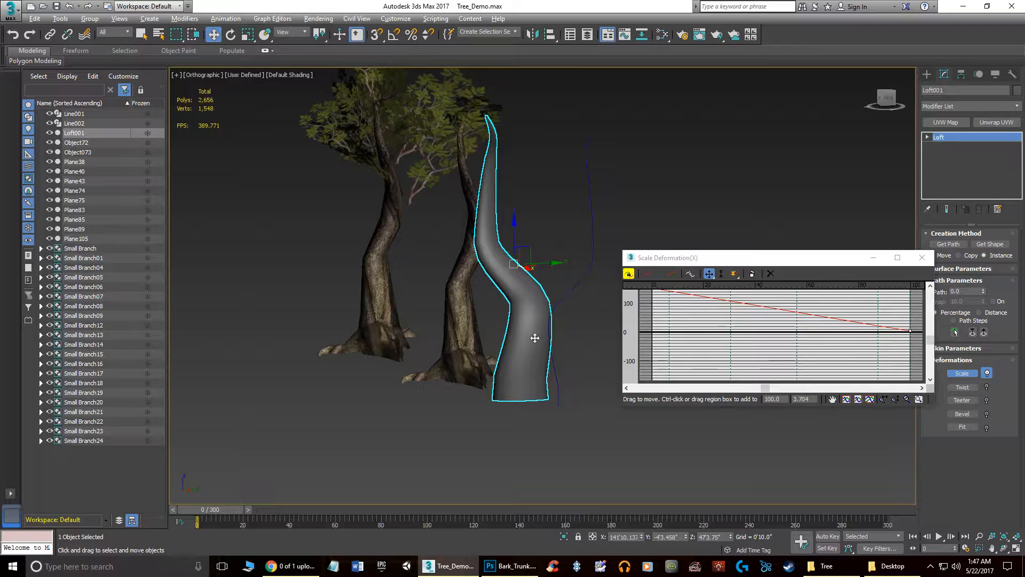
middle_click_drag(533, 339, 526, 350, "alt")
left_click_drag(915, 332, 911, 364)
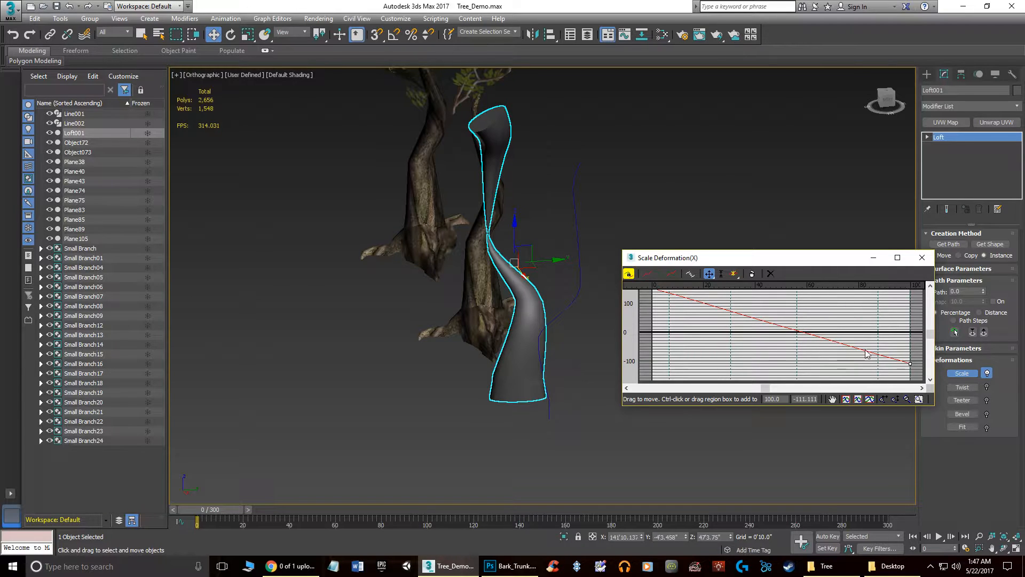
middle_click_drag(553, 209, 669, 265, "alt")
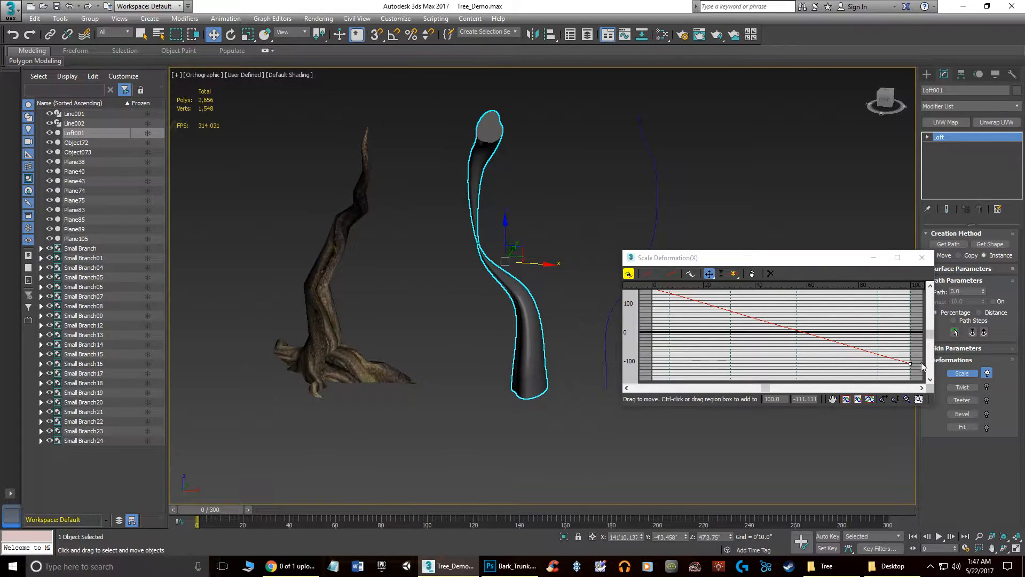
left_click_drag(911, 364, 911, 331)
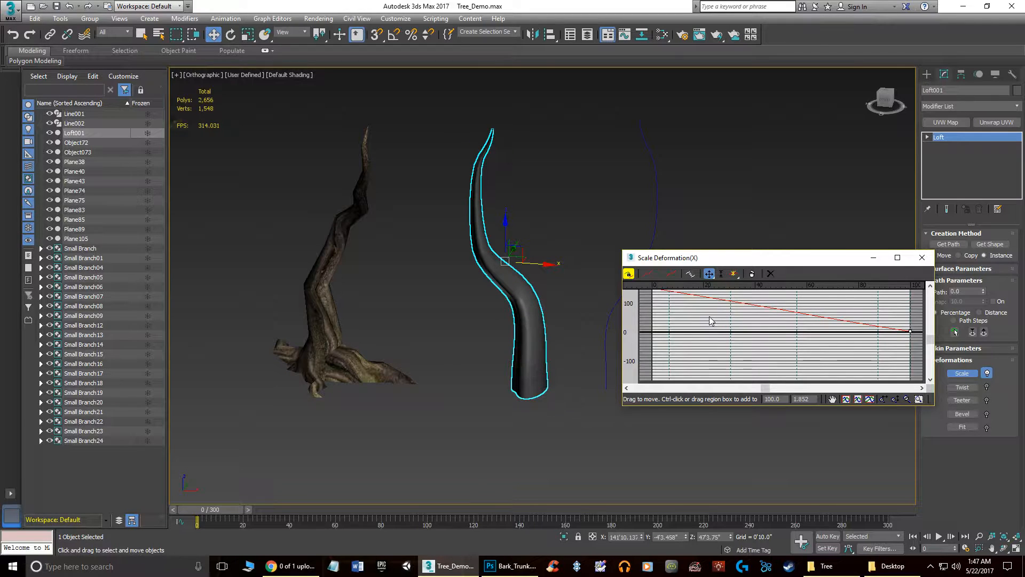
- Insert a control point at about 41% along the Scale curve, set it to about 83, and finish the deformation
left_click(734, 275)
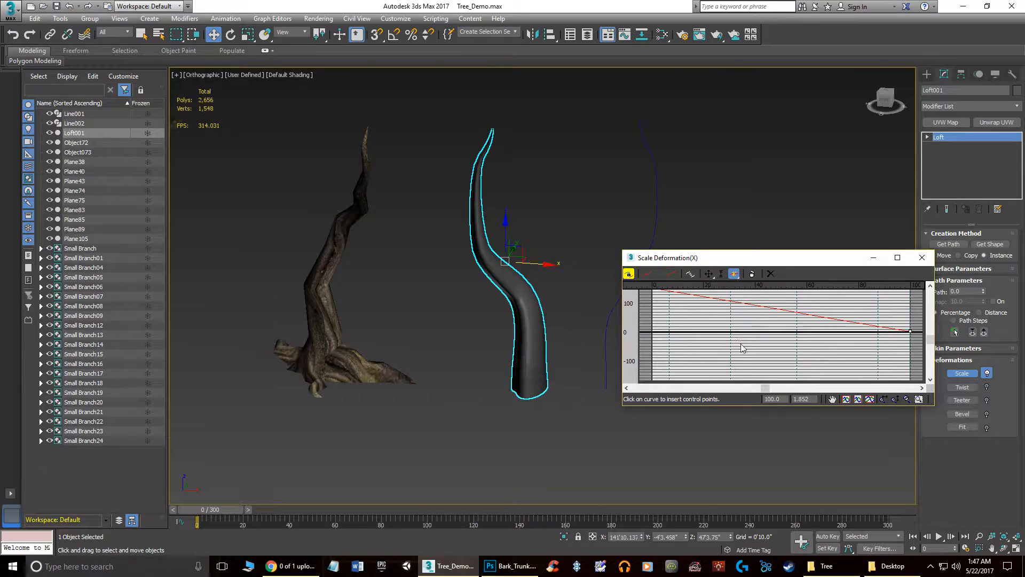
left_click(758, 305)
right_click(764, 323)
left_click_drag(758, 305, 758, 327)
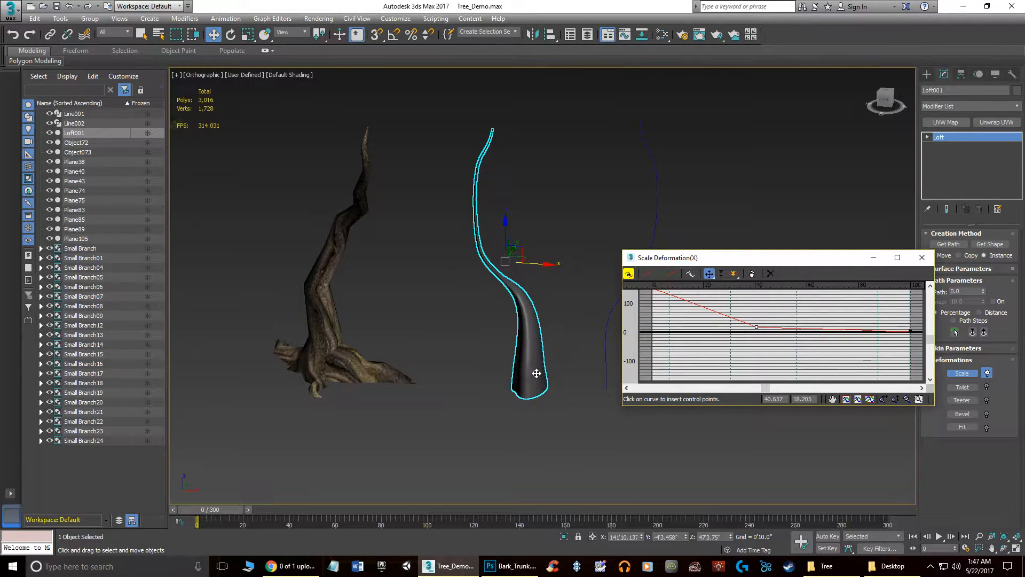
middle_click_drag(533, 312, 573, 298, "alt")
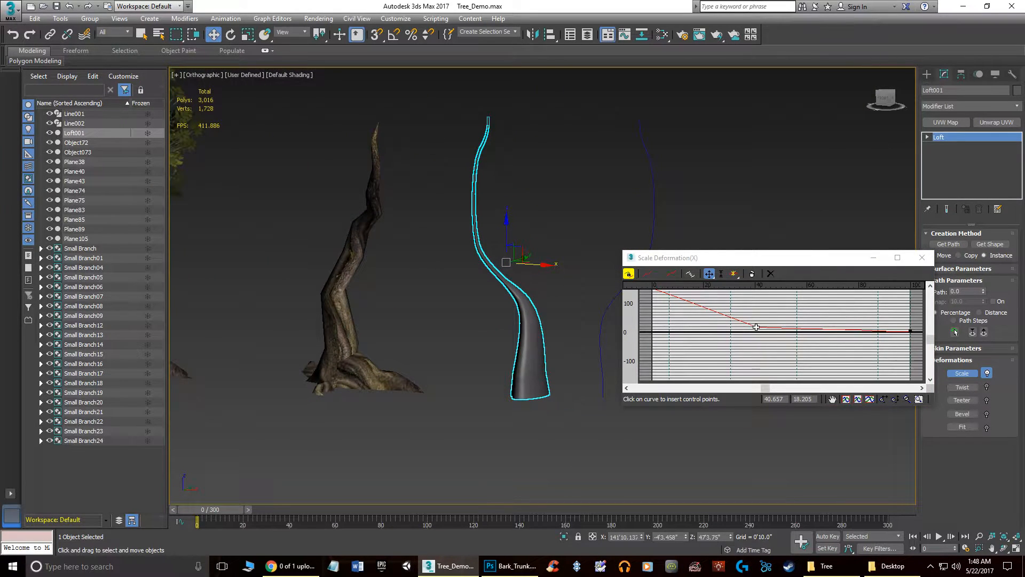
left_click_drag(756, 327, 759, 295)
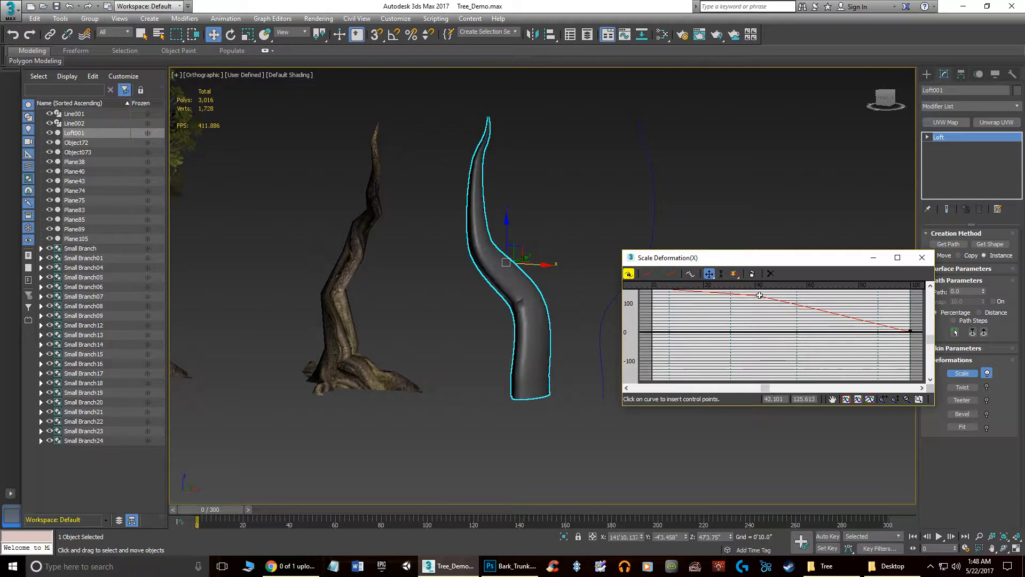
left_click_drag(761, 296, 758, 308)
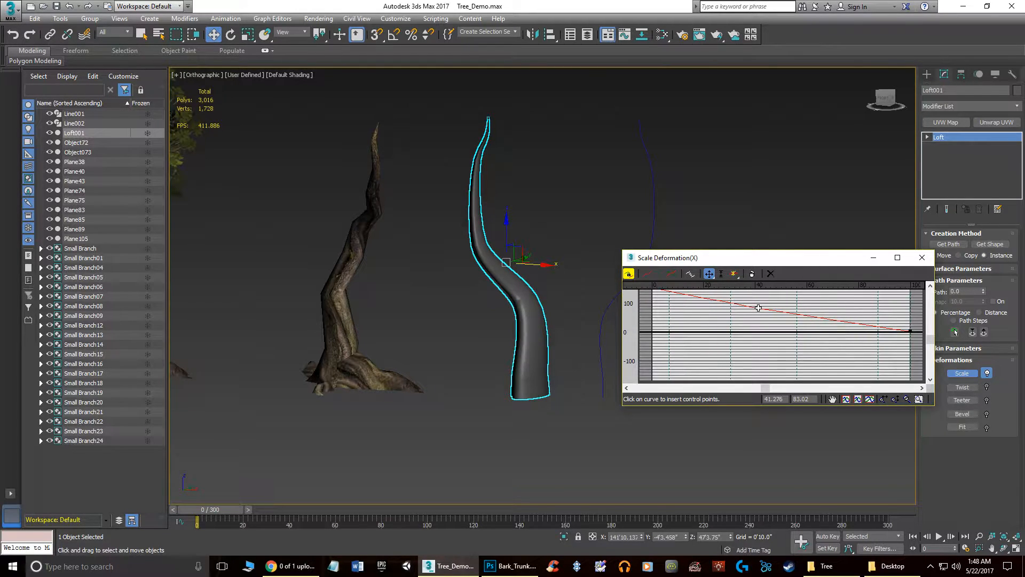
mouse_move(584, 326)
middle_mouse_down("alt")
mouse_move(459, 334)
mouse_move(596, 338)
middle_mouse_up("alt")
left_click(922, 258)
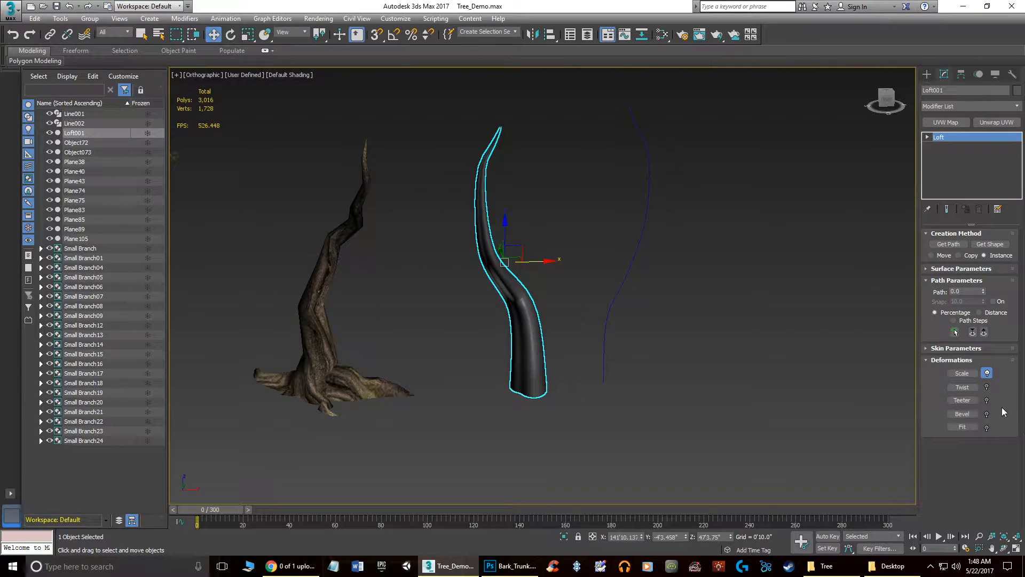
- Add a Twist deformation to the loft, raising the curve's end point to about 285
left_click(960, 387)
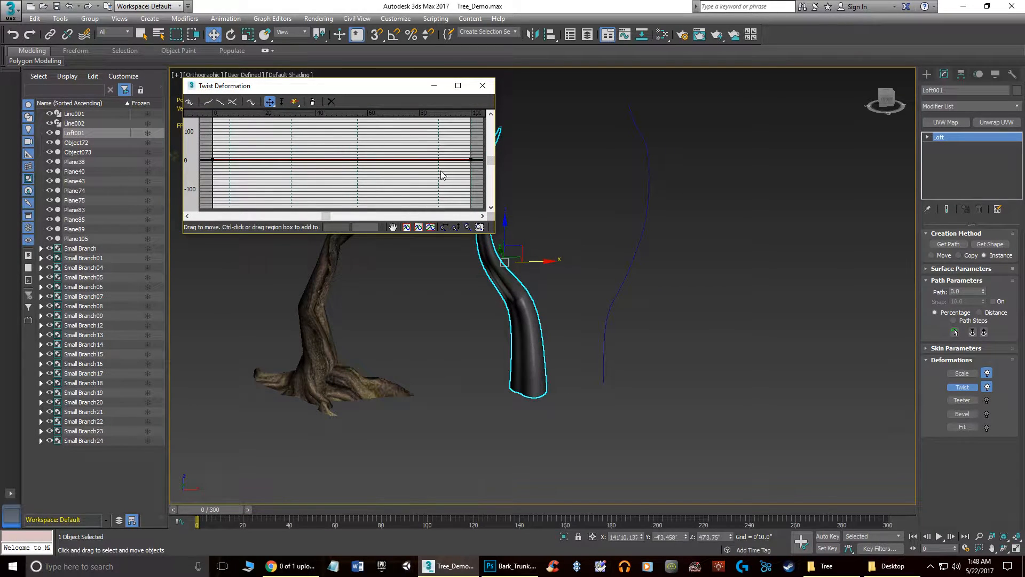
left_click_drag(470, 160, 470, 108)
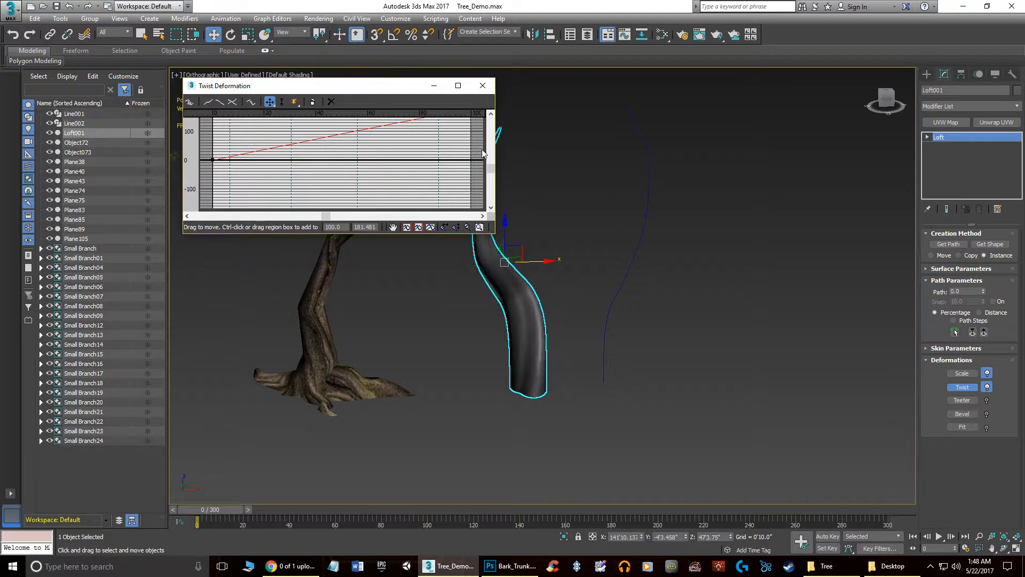
left_click_drag(491, 160, 491, 151)
left_click_drag(389, 86, 817, 132)
middle_click_drag(579, 270, 765, 302, "alt")
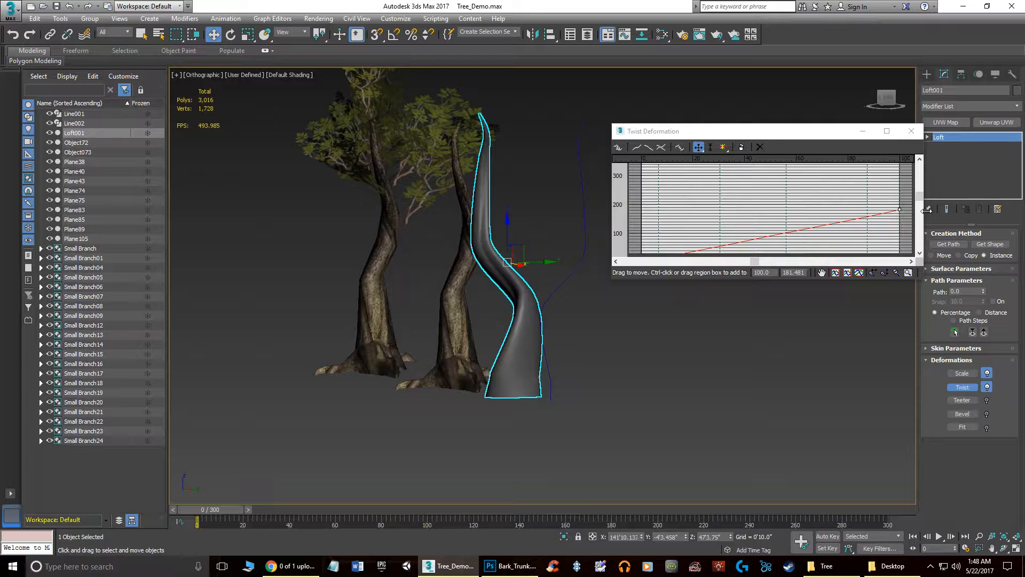
left_click_drag(898, 212, 899, 179)
middle_click_drag(556, 317, 667, 325, "alt")
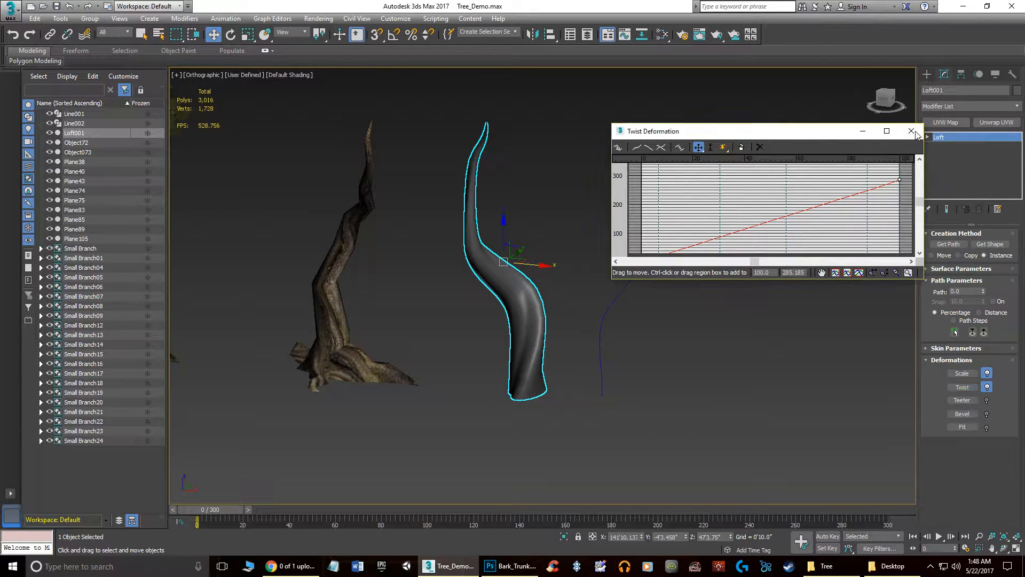
left_click(912, 131)
- Show edged faces in the viewport and compare the loft's mesh density with the reference trunk
key("F4")
middle_click_drag(591, 310, 572, 296)
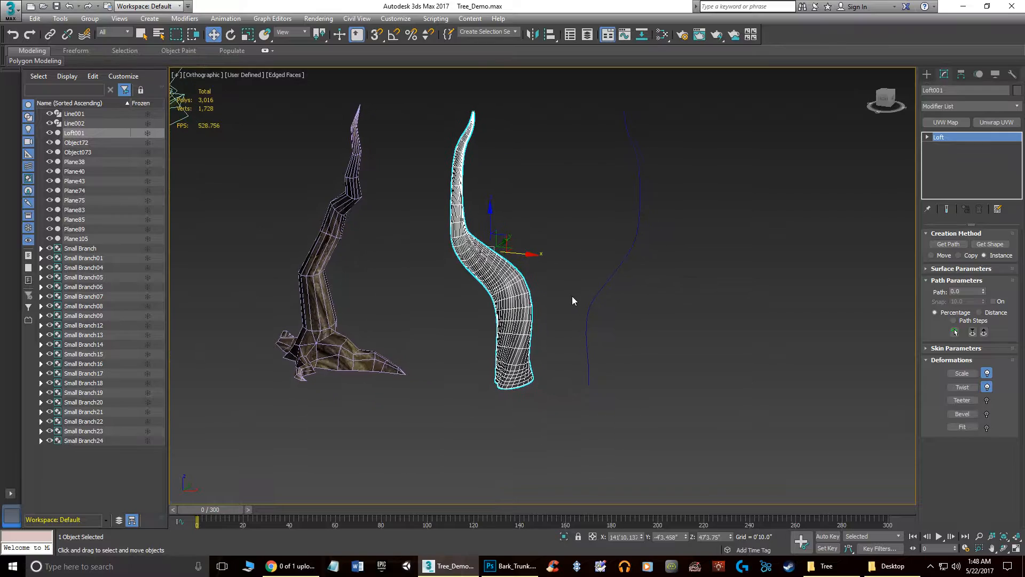
scroll(572, 296, "up", 3)
scroll(572, 297, "down", 5)
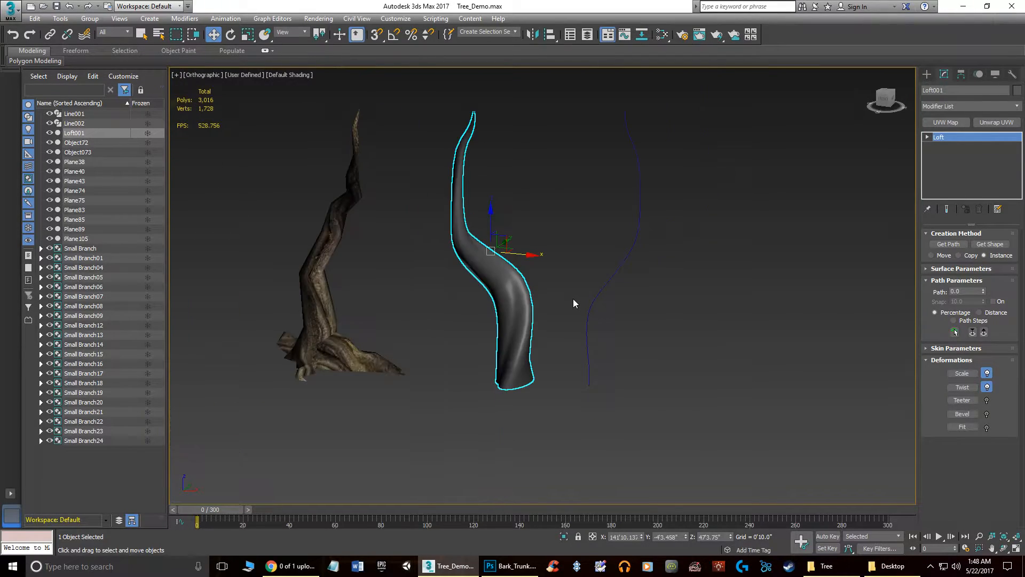
middle_click_drag(573, 303, 651, 297)
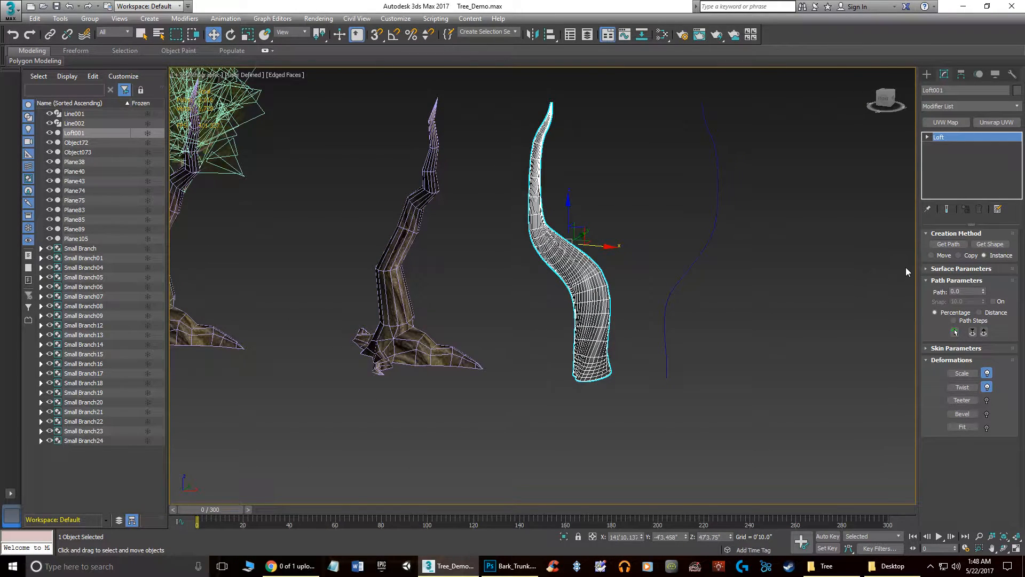
- Reduce the loft's Shape Steps to 1 in its skin parameters
left_click(949, 269)
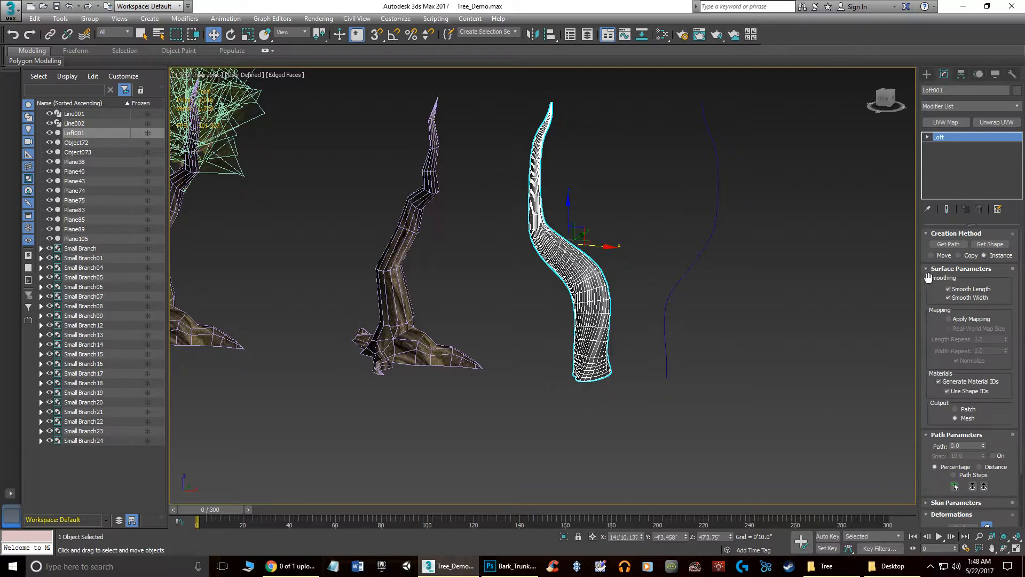
scroll(969, 384, "down", 2)
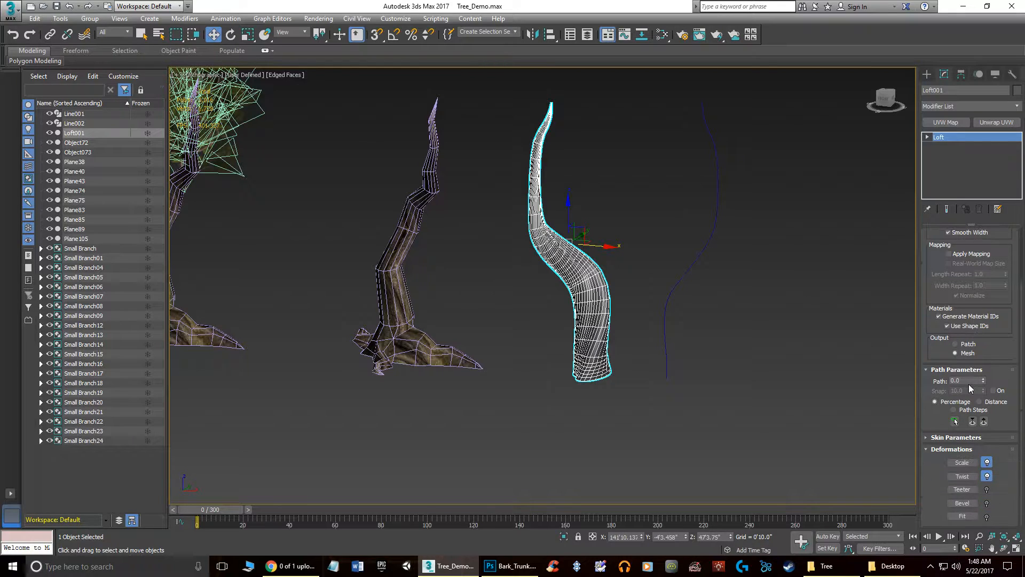
left_click(956, 438)
scroll(954, 427, "down", 3)
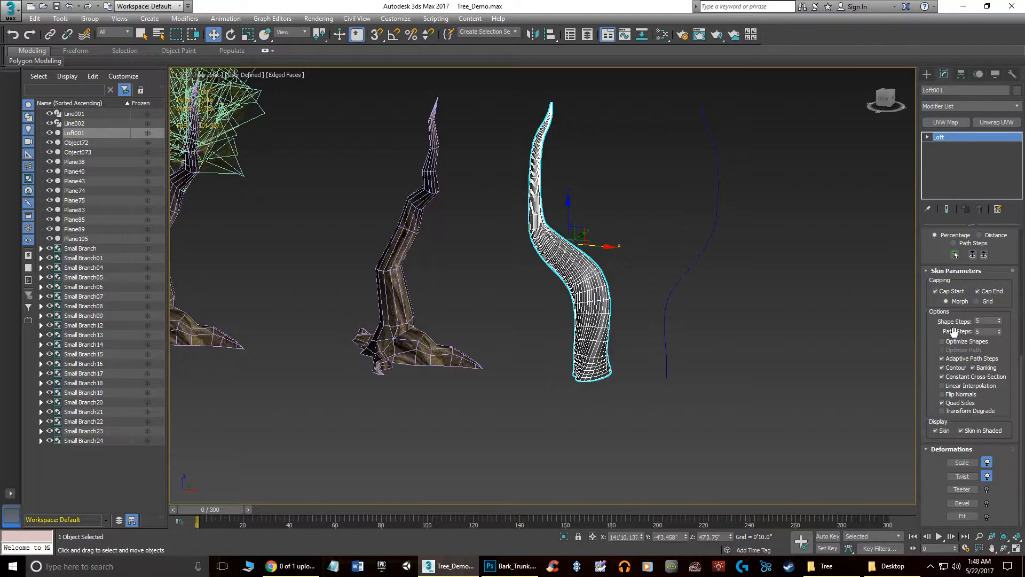
left_click(999, 323)
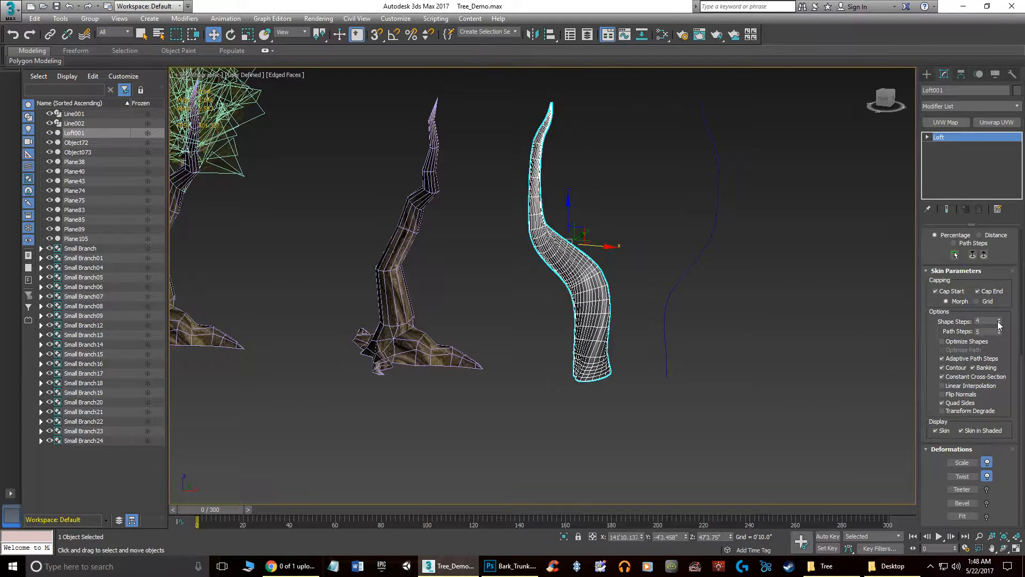
left_click(998, 322)
left_click(999, 322)
left_click(999, 323)
left_click(999, 322)
left_click(998, 319)
middle_click_drag(748, 326, 700, 328, "alt")
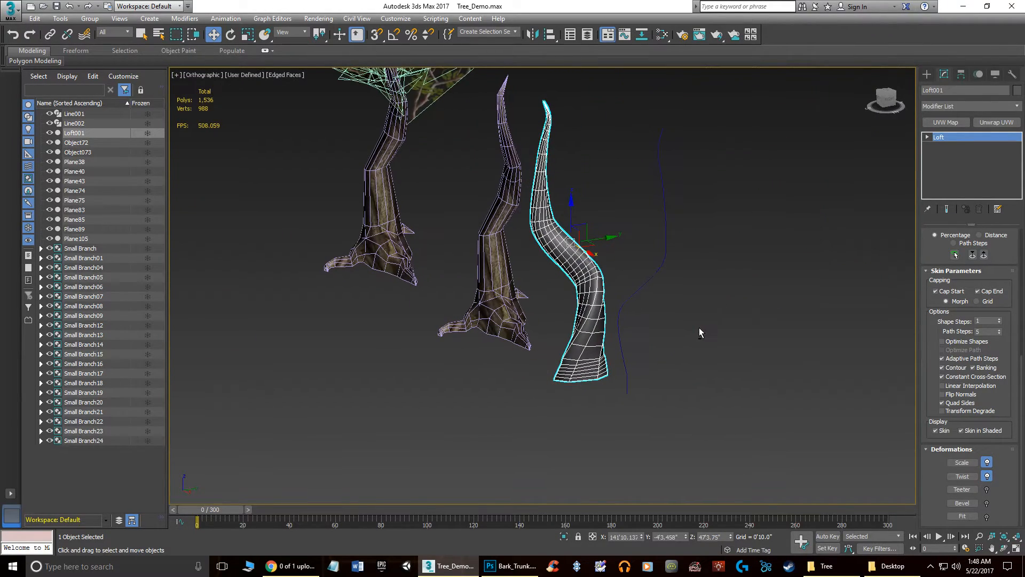
- Reduce the loft's Path Steps to 1 and check the low-poly trunk against the reference from several sides
left_click(999, 333)
left_click(999, 333)
left_click(999, 333)
left_click(999, 333)
left_click(999, 333)
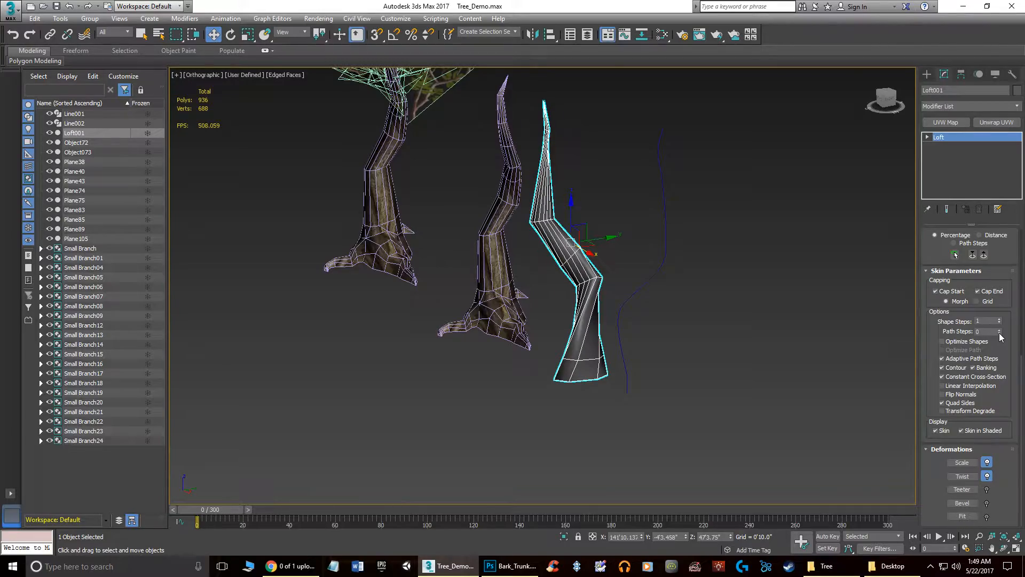
left_click(999, 329)
middle_click_drag(654, 329, 684, 317, "alt")
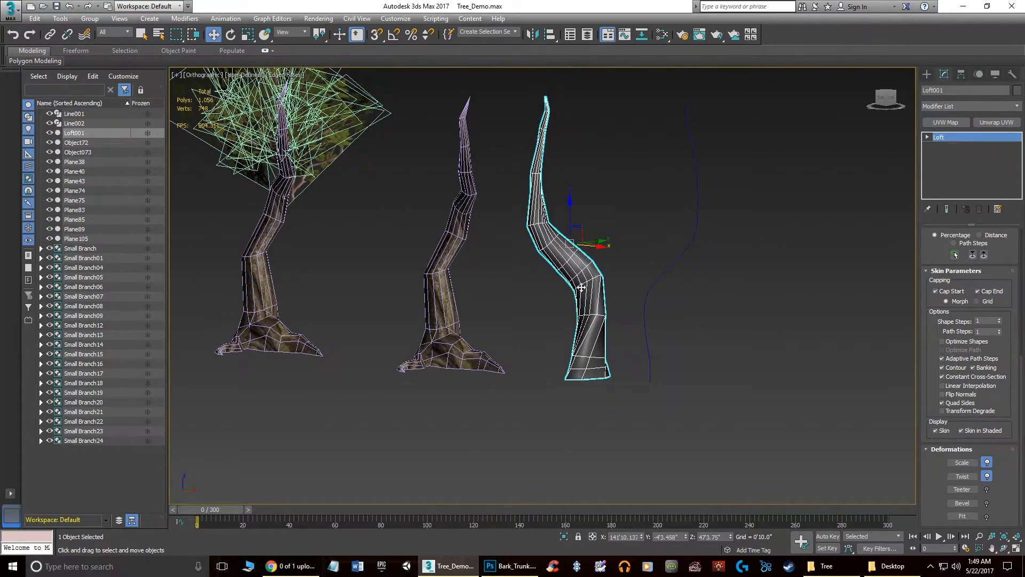
middle_click_drag(540, 257, 475, 192, "alt")
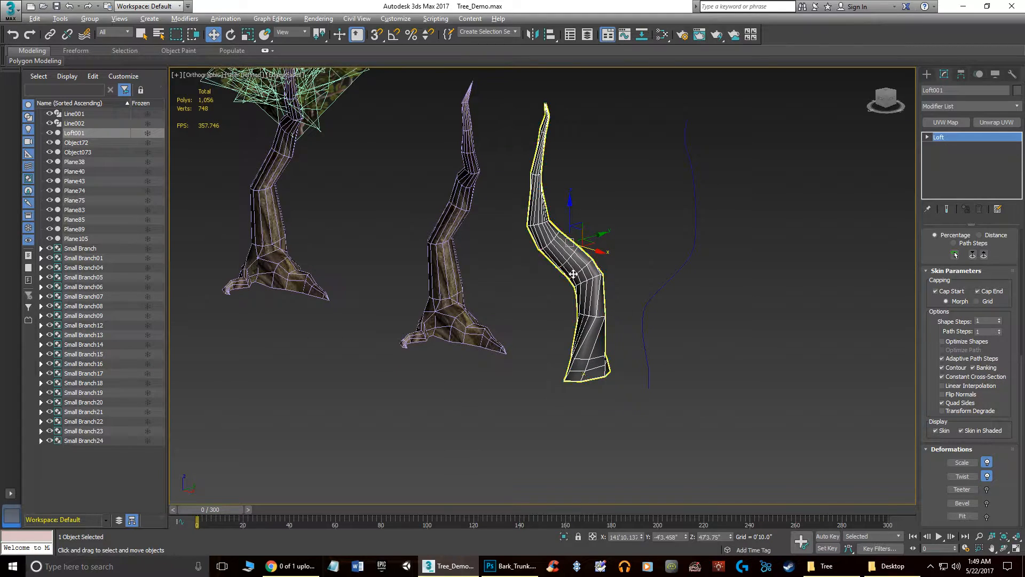
middle_click_drag(570, 271, 514, 257, "alt")
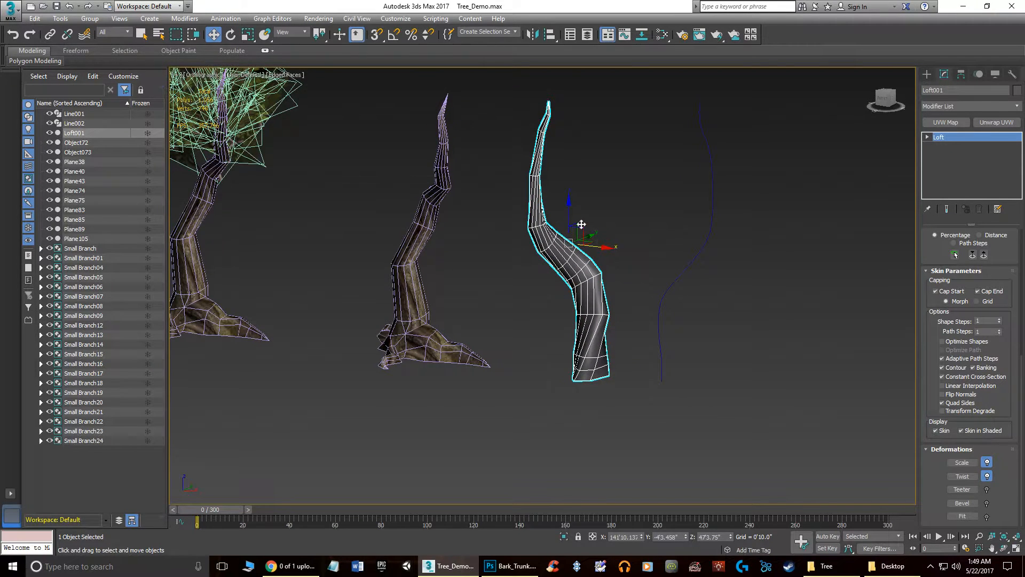
- Review the loft's surface and skin parameters and enable Apply Mapping for it
scroll(976, 301, "up", 5)
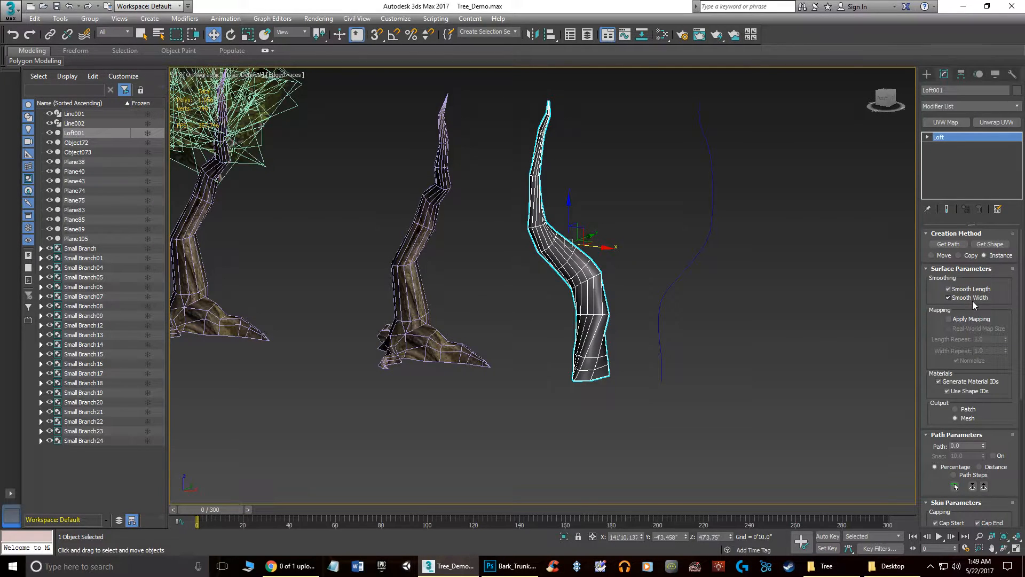
scroll(987, 331, "down", 5)
scroll(987, 331, "down", 1)
scroll(981, 337, "up", 5)
scroll(979, 377, "down", 2)
scroll(979, 377, "up", 2)
left_click(949, 320)
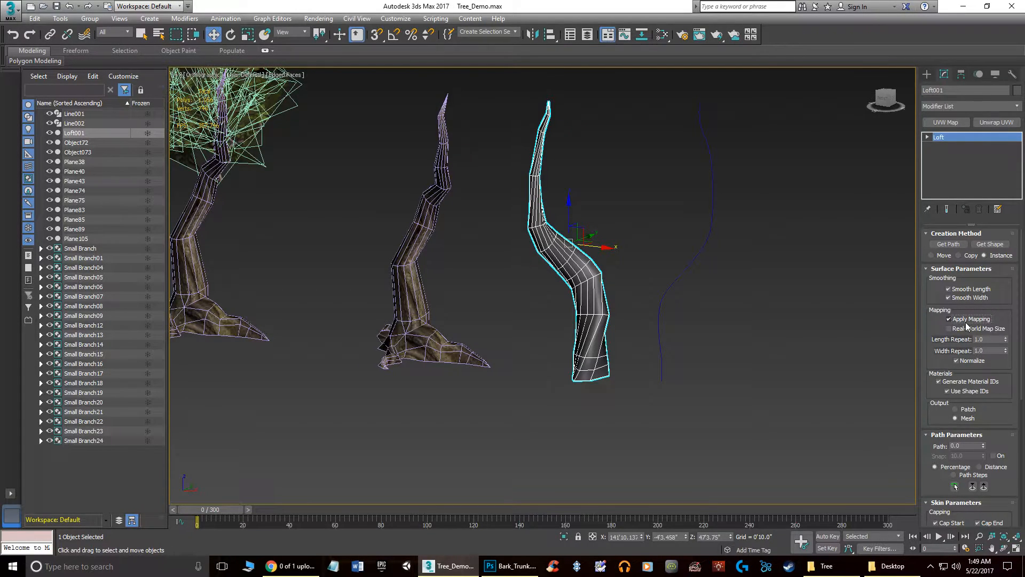
- Convert the lofted trunk to an Editable Poly
right_click(593, 286)
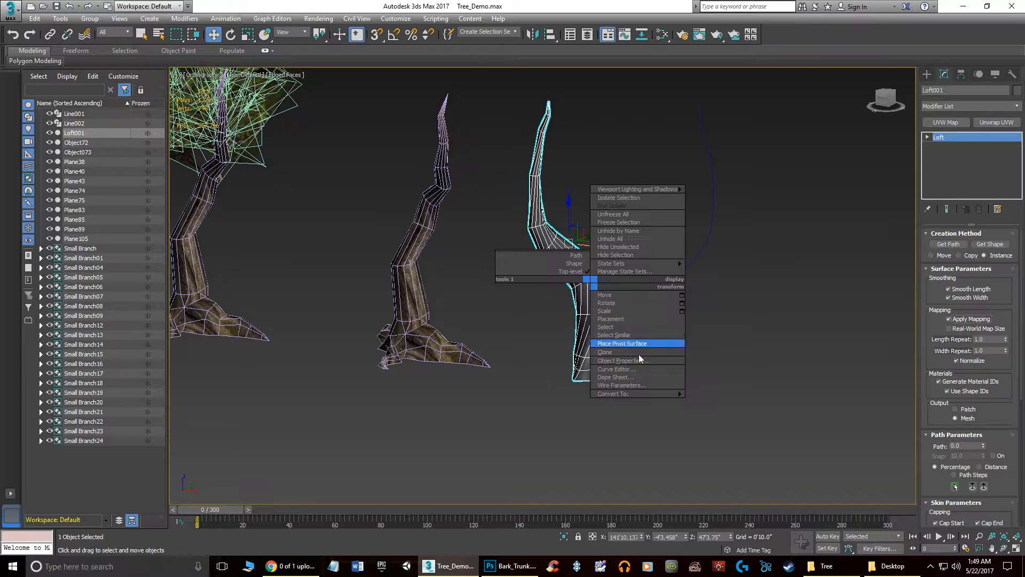
mouse_move(659, 396)
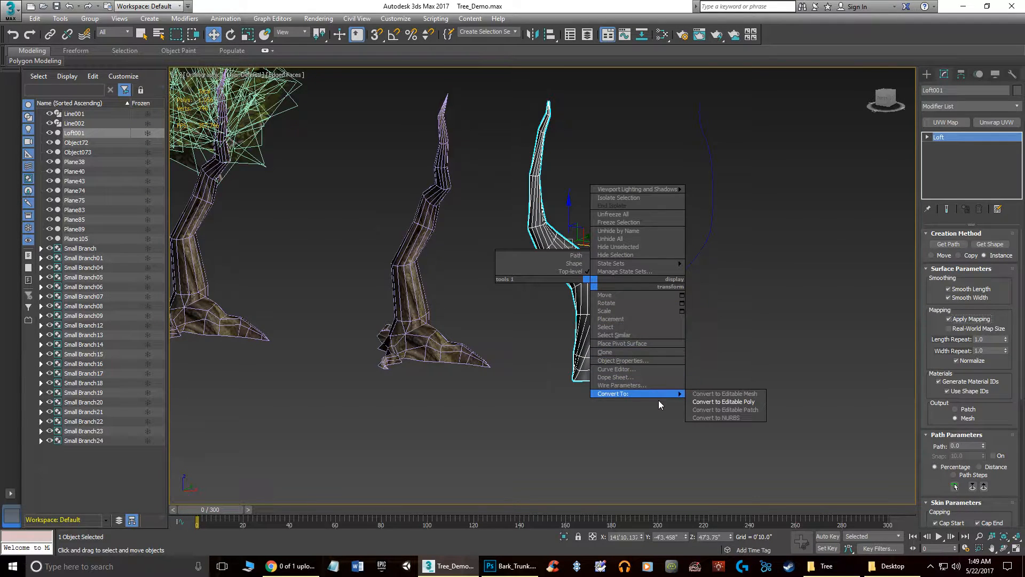
left_click(722, 403)
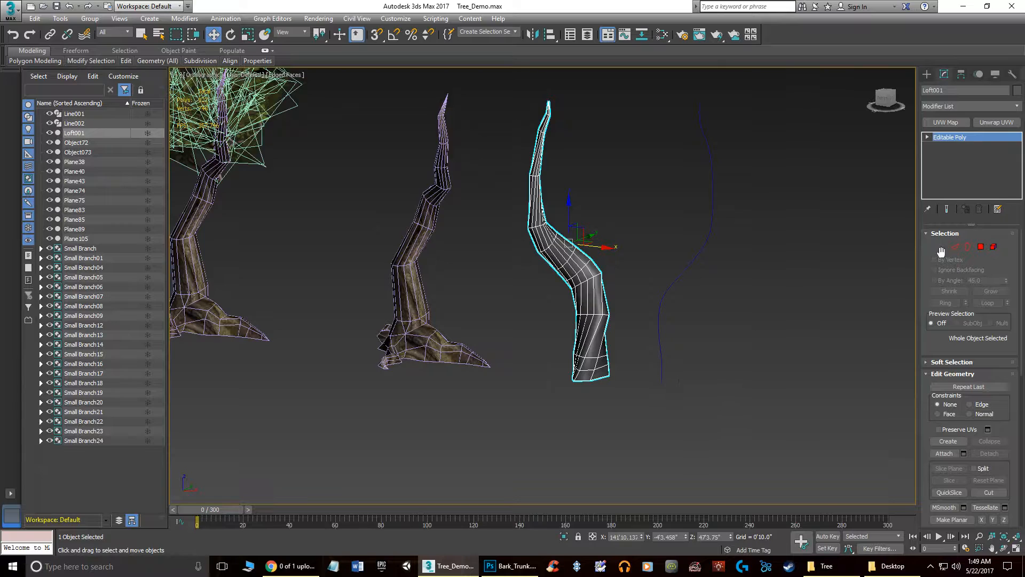
- Select three stacked polygons on one side of the trunk's base and set their extrusion height to about 12'11.559"
left_click(981, 247)
scroll(542, 355, "up", 5)
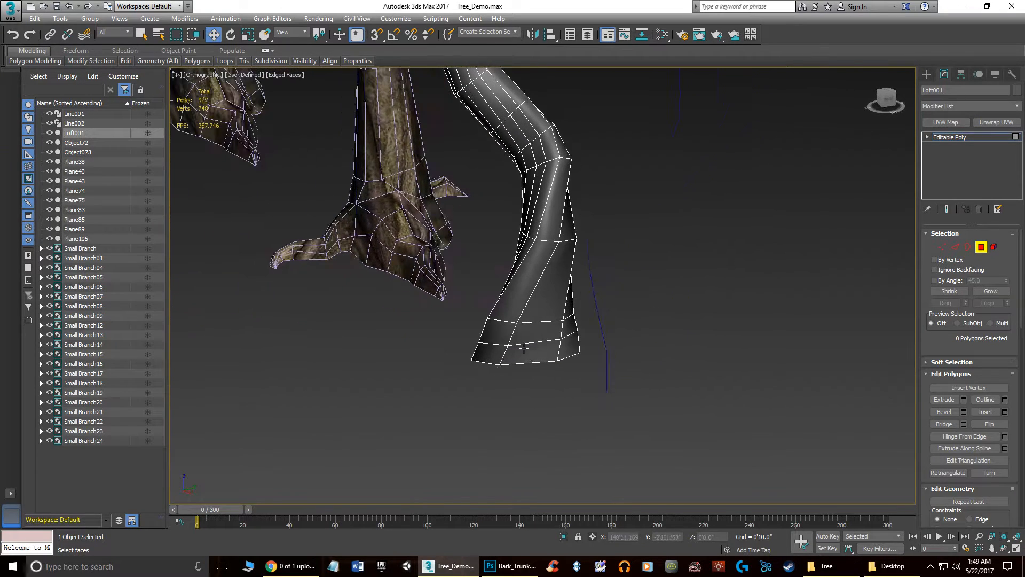
left_click(542, 355)
left_click(542, 334, "ctrl")
left_click(561, 304, "ctrl")
middle_click_drag(565, 303, 641, 332, "alt")
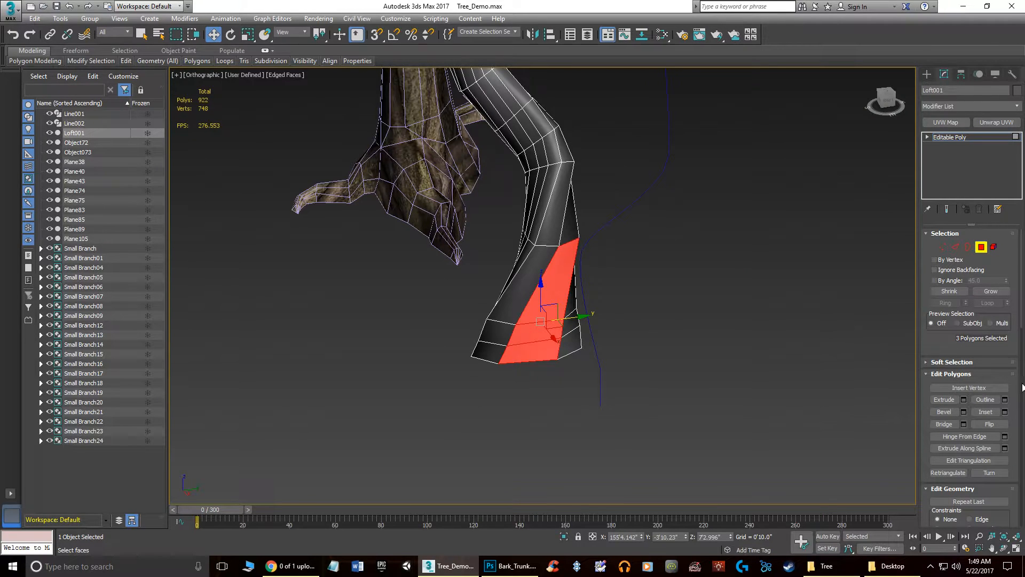
scroll(1004, 398, "down", 1)
left_click(964, 384)
middle_click_drag(818, 319, 599, 305, "alt")
left_click_drag(551, 308, 573, 237)
middle_click_drag(573, 237, 623, 251, "alt")
- Apply the polygon extrusion repeatedly to grow a long root with five segments from the trunk's base
left_click(564, 323)
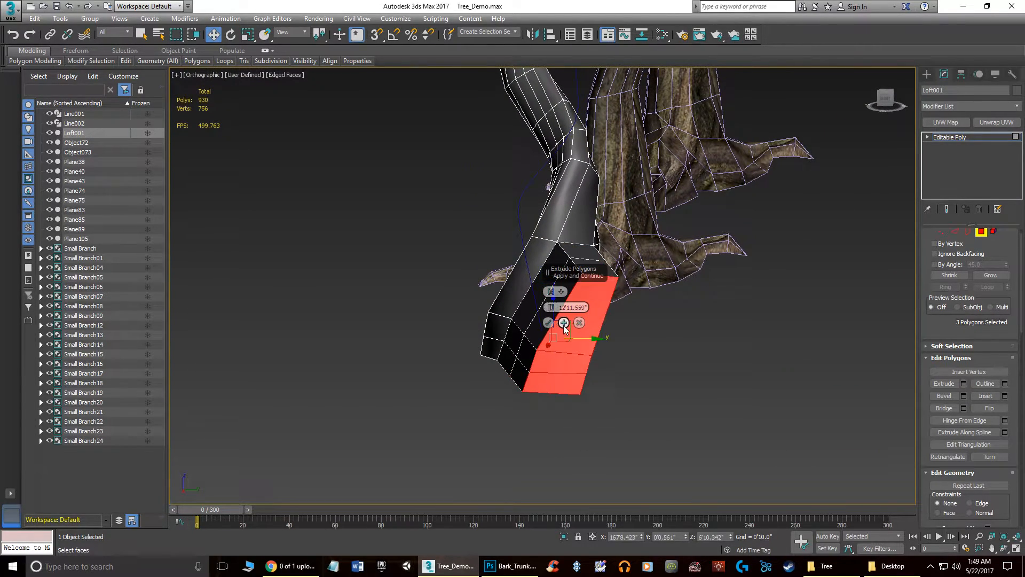
left_click(564, 327)
left_click(565, 327)
left_click(564, 327)
middle_click_drag(583, 325, 728, 319, "alt")
left_click(548, 323)
middle_click_drag(548, 325, 641, 267, "alt")
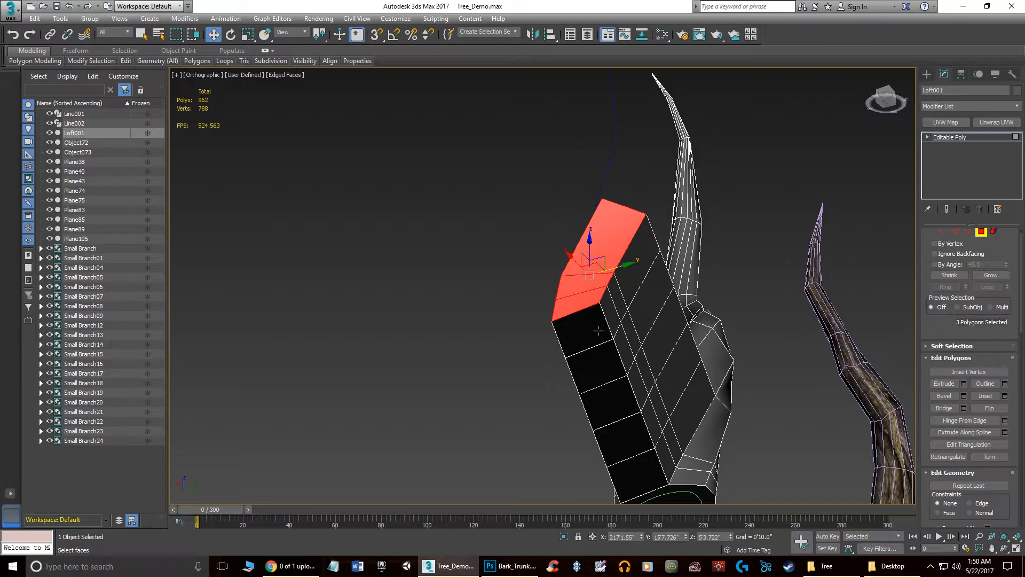
- Delete the five polygons on the underside of the extruded root
left_click(599, 330)
left_click(600, 369, "ctrl")
left_click(609, 397, "ctrl")
left_click(623, 437, "ctrl")
left_click(638, 472, "ctrl")
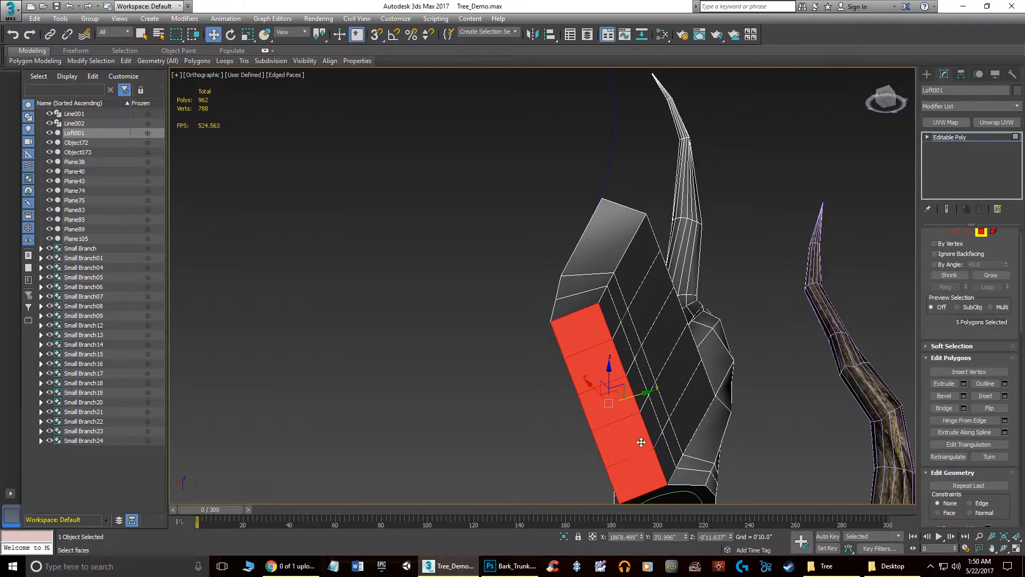
key("Delete")
middle_click_drag(669, 408, 857, 262, "alt")
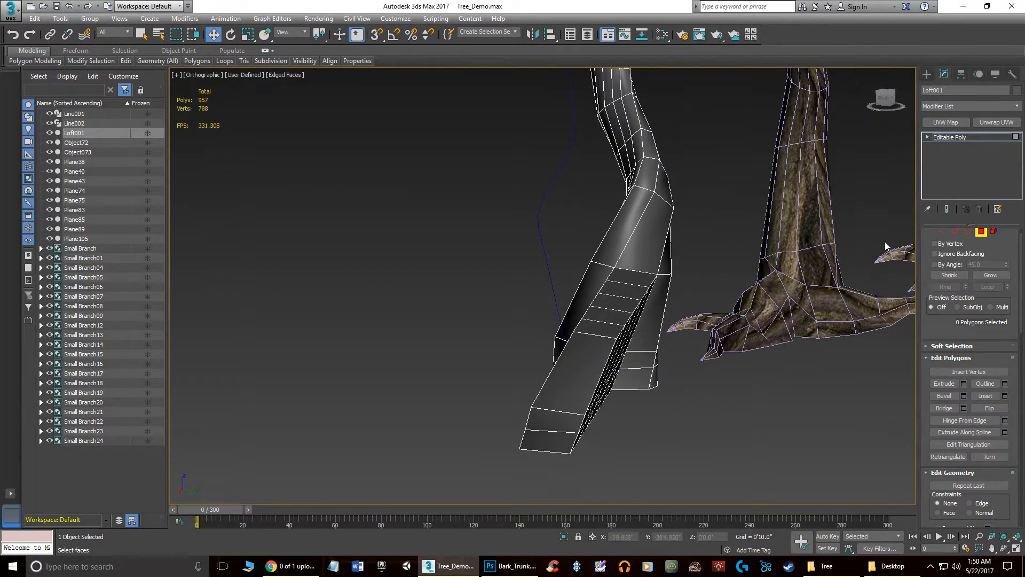
- Try to target-weld the root's upper long edges together at edge level
left_click(943, 231)
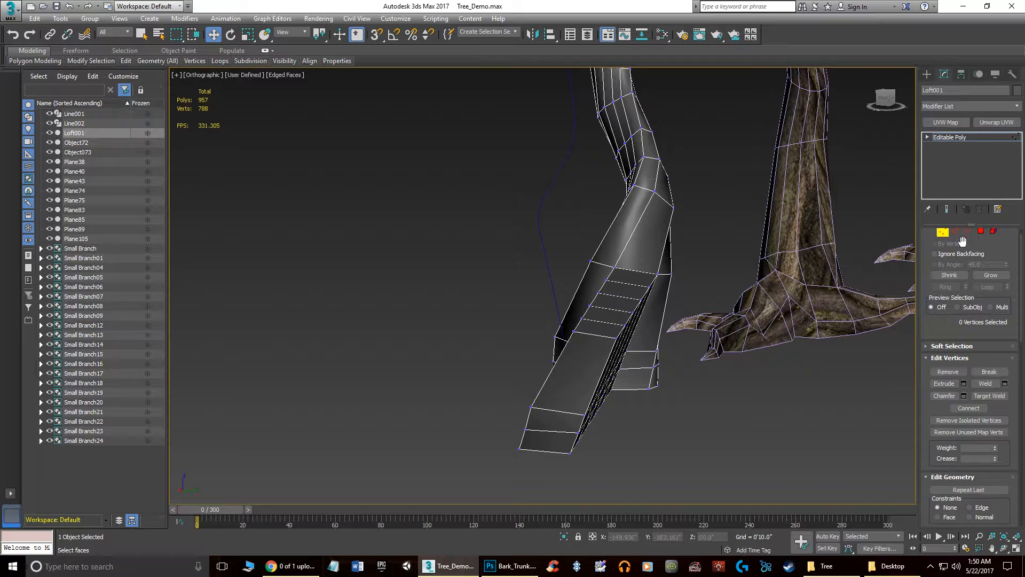
left_click(956, 232)
left_click(990, 408)
middle_click_drag(748, 315, 640, 243, "alt")
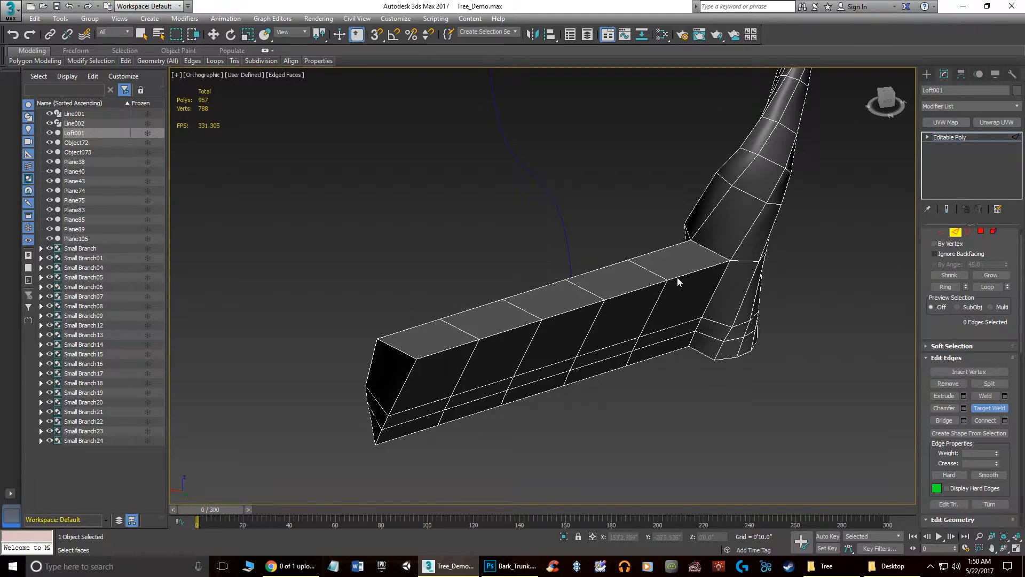
left_click(956, 231)
key("r")
left_click(959, 234)
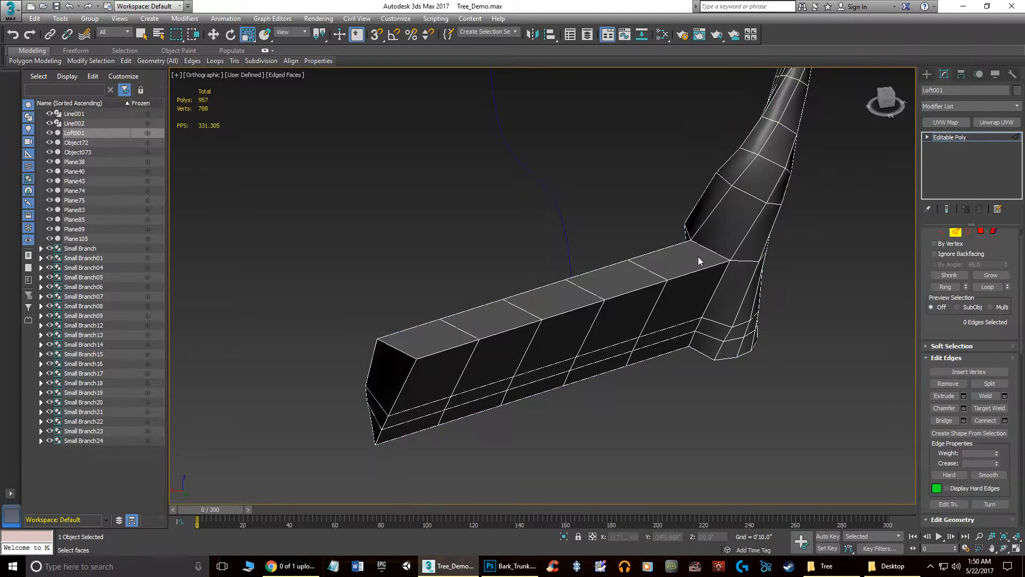
left_click(680, 277)
left_click(989, 408)
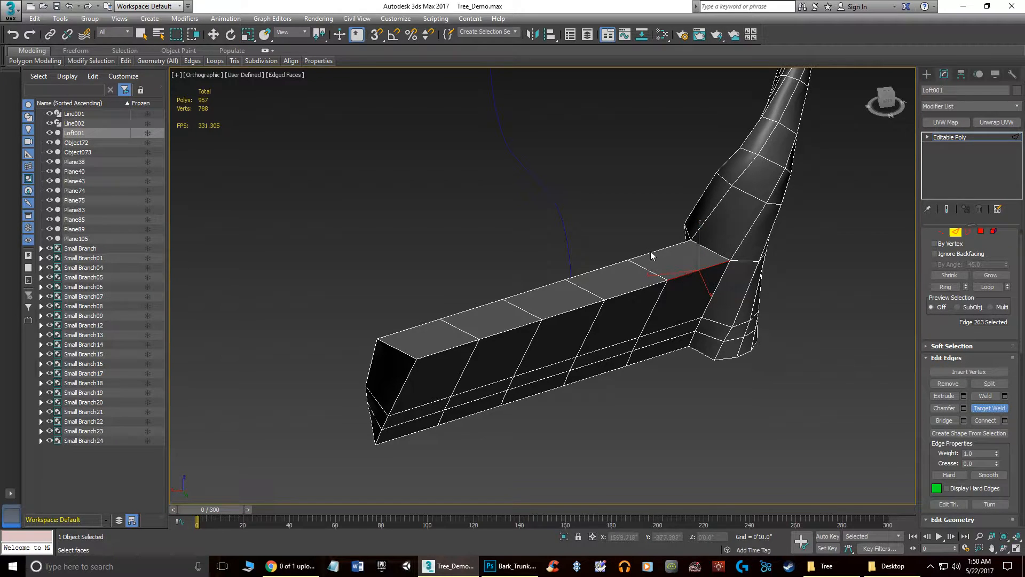
- Target-weld the six vertices along one upper side of the root onto their opposite vertices to form a ridge
left_click(942, 232)
middle_click_drag(775, 299, 671, 273, "alt")
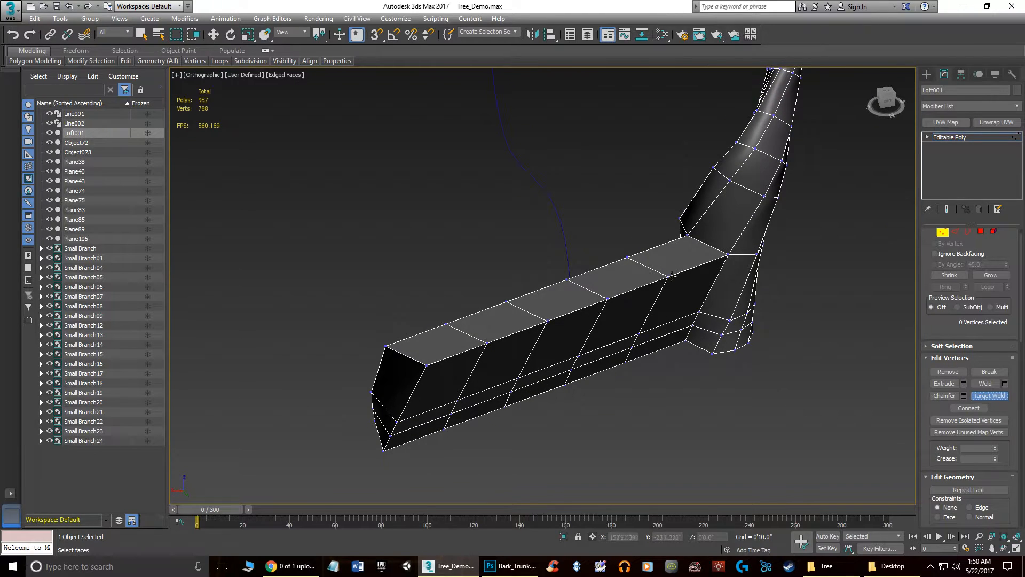
left_click(686, 235)
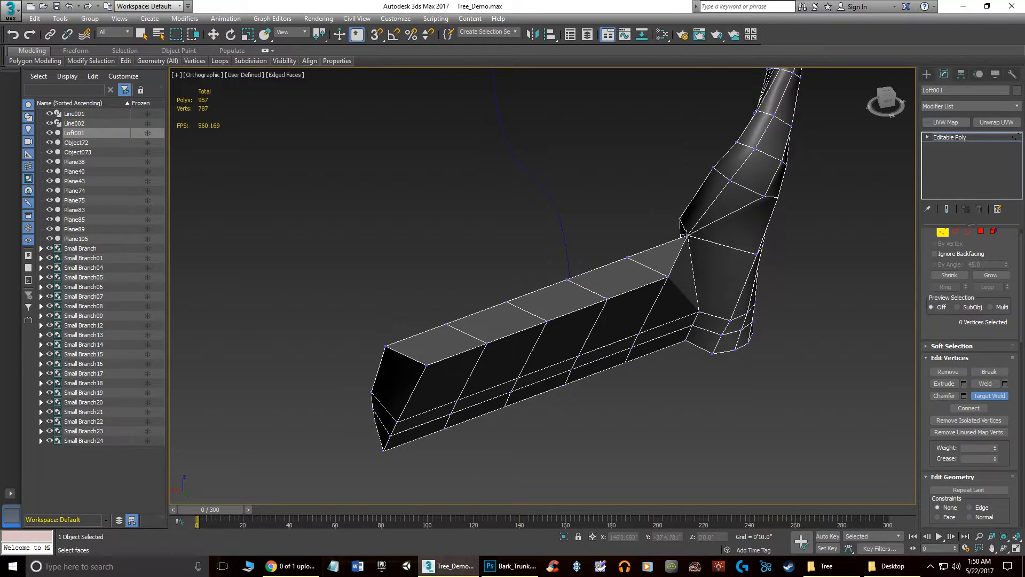
left_click(627, 257)
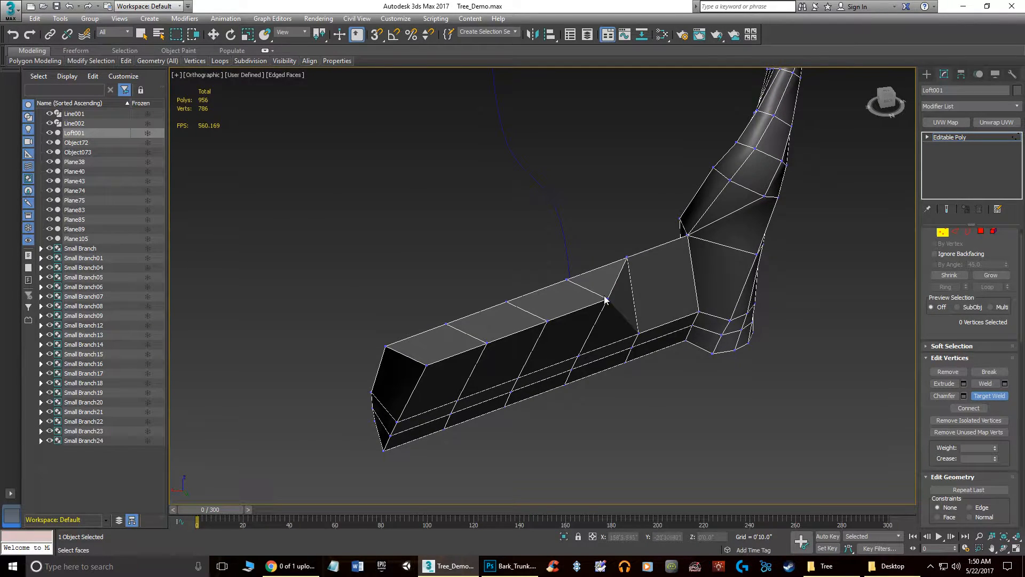
left_click(568, 277)
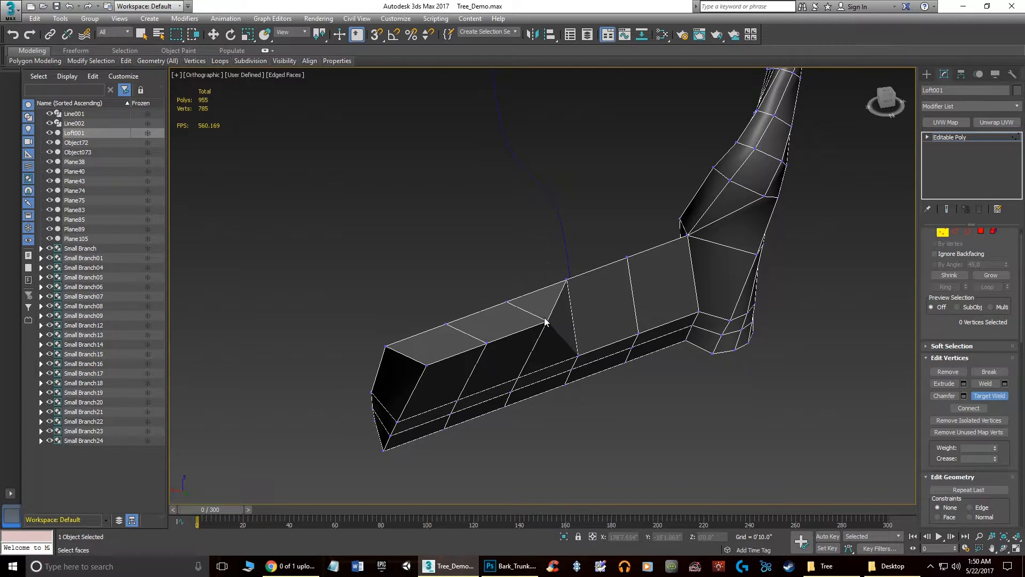
left_click(507, 301)
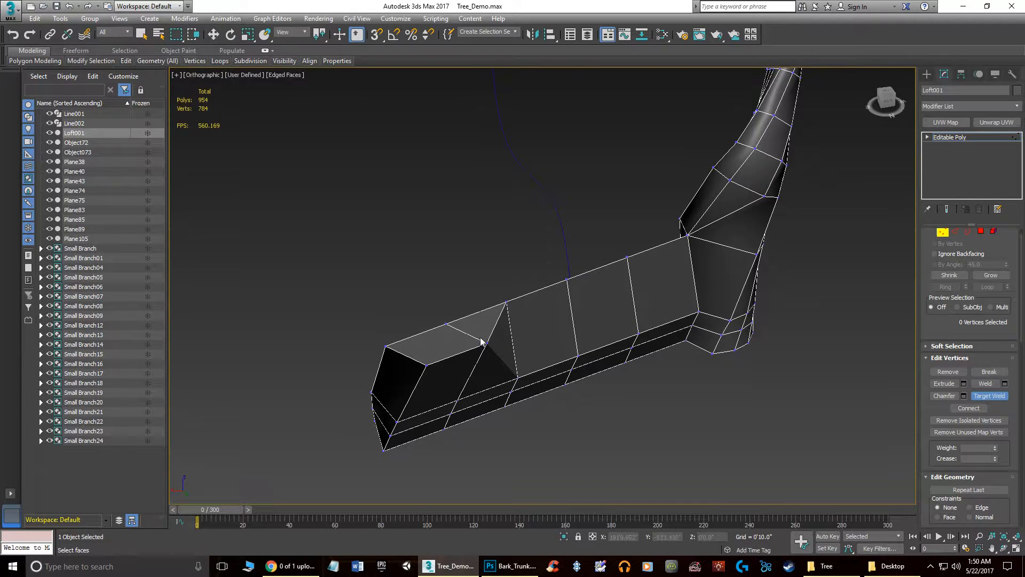
left_click(446, 324)
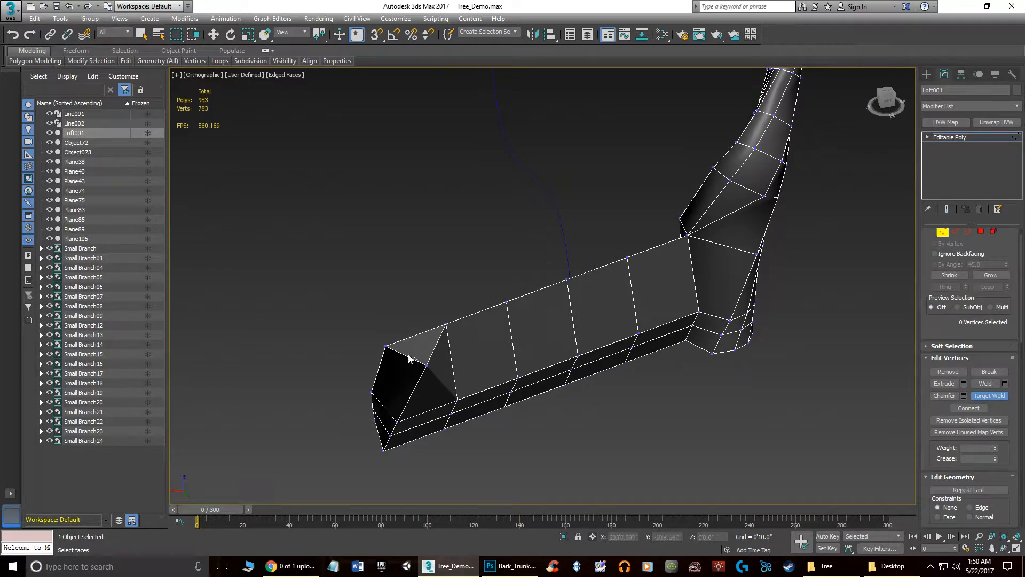
left_click(388, 345)
middle_click_drag(481, 369, 590, 380, "alt")
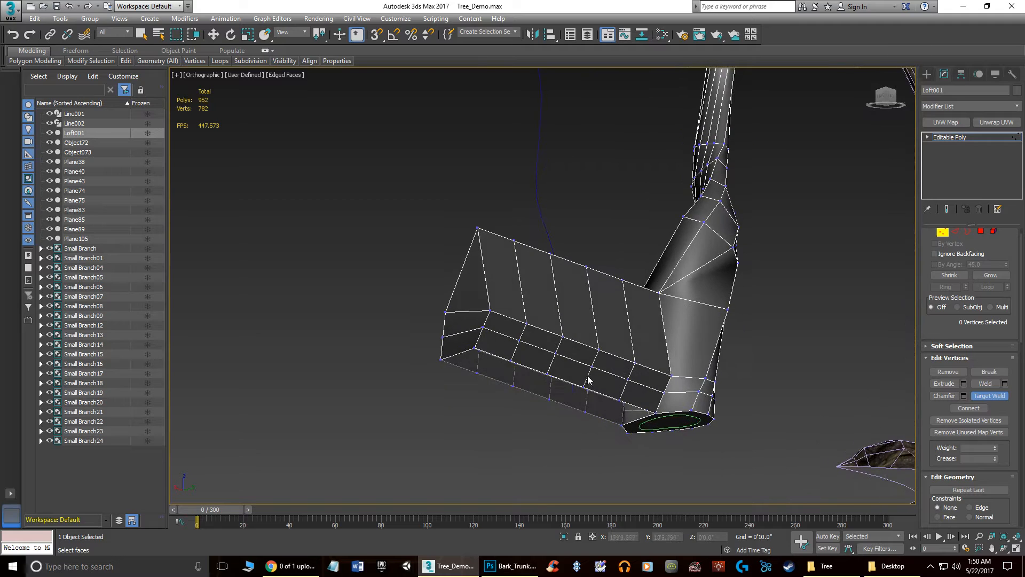
- Select the five bottom edges along one side of the root and move them outward along Y
left_click(956, 232)
key("r")
left_click(491, 351)
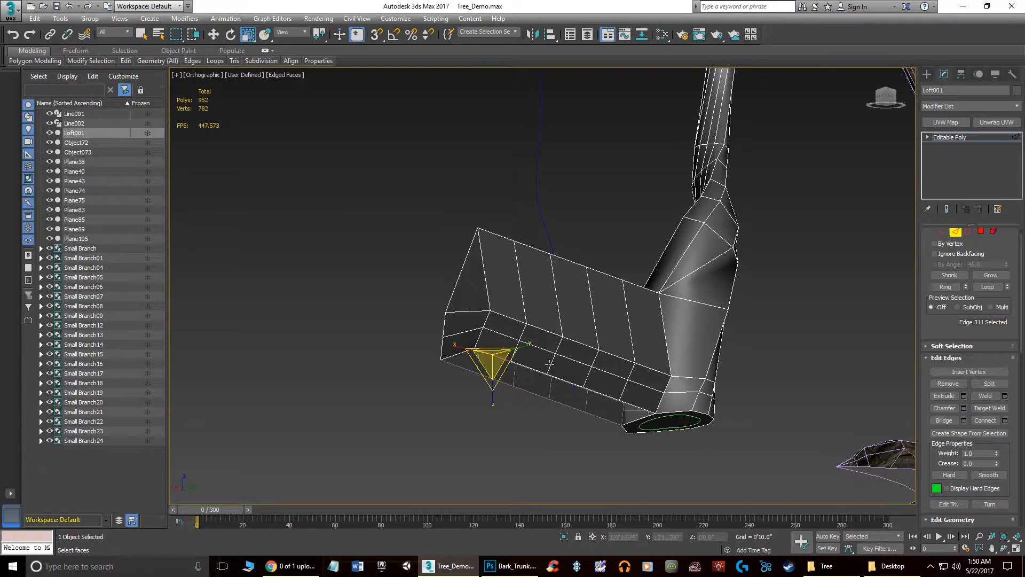
left_click(530, 368, "ctrl")
left_click(573, 385, "ctrl")
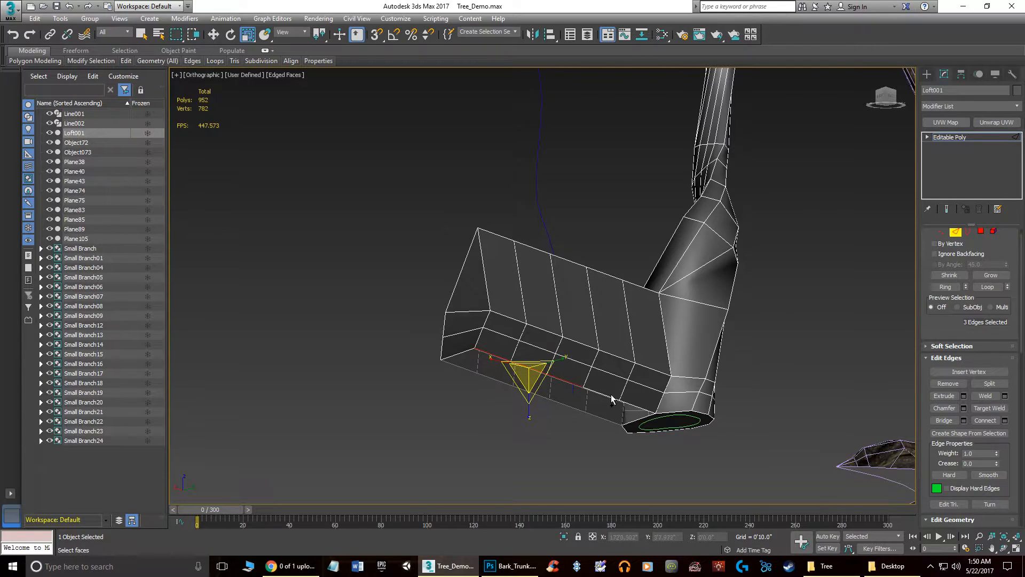
left_click(614, 398, "ctrl")
left_click(638, 406, "ctrl")
middle_click_drag(576, 384, 618, 395, "alt")
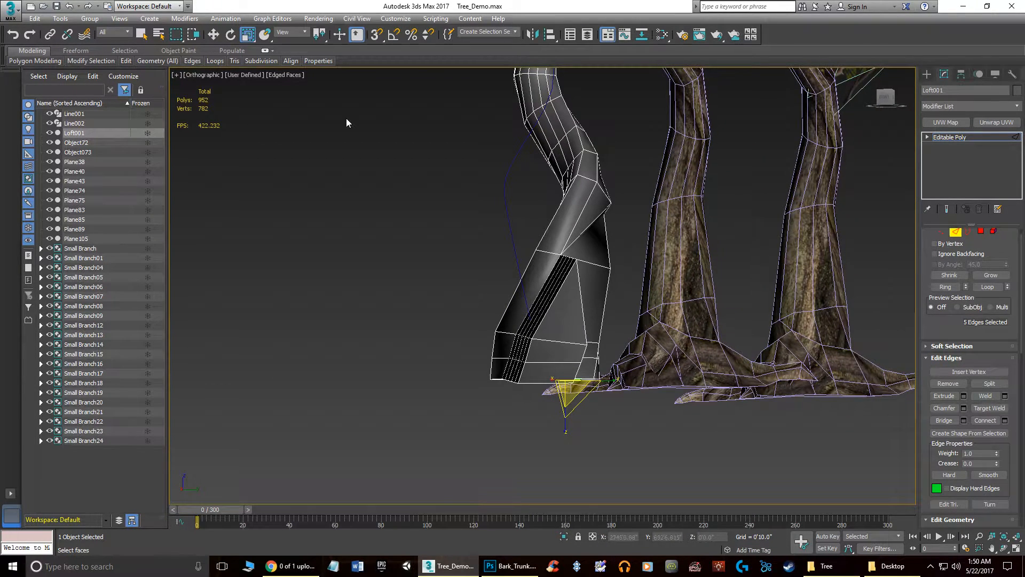
left_click(215, 39)
middle_click_drag(428, 171, 481, 225, "alt")
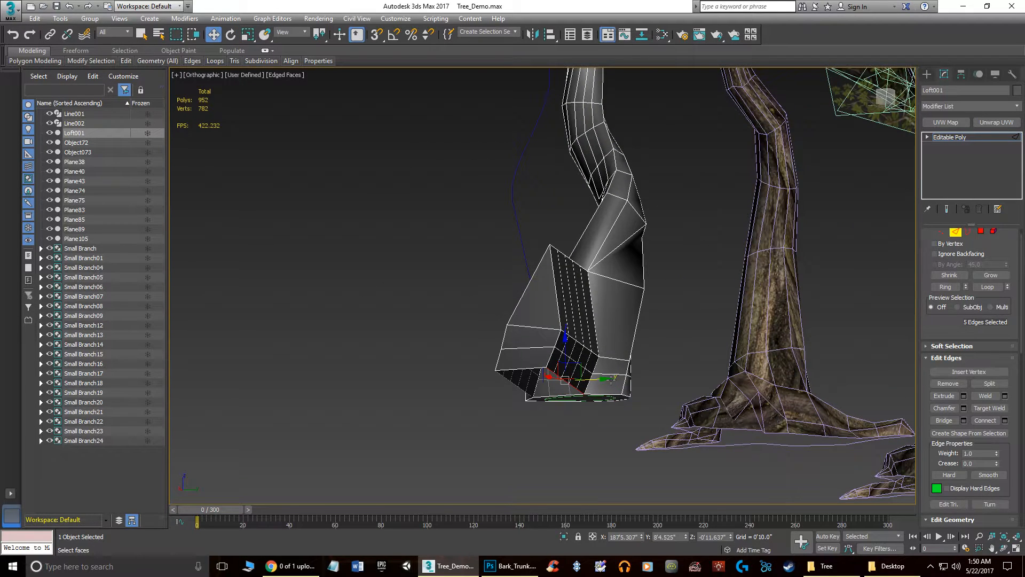
left_click_drag(605, 379, 634, 382)
- Select the row of five edges just above the bottom edges on the same side and move it outward
middle_click_drag(634, 382, 526, 372, "alt")
left_click(529, 374)
left_click(554, 365, "ctrl")
left_click(582, 356, "ctrl")
left_click(604, 350, "ctrl")
left_click(629, 340, "ctrl")
middle_click_drag(605, 369, 622, 354, "alt")
left_click_drag(624, 354, 640, 351)
middle_click_drag(608, 323, 542, 342, "alt")
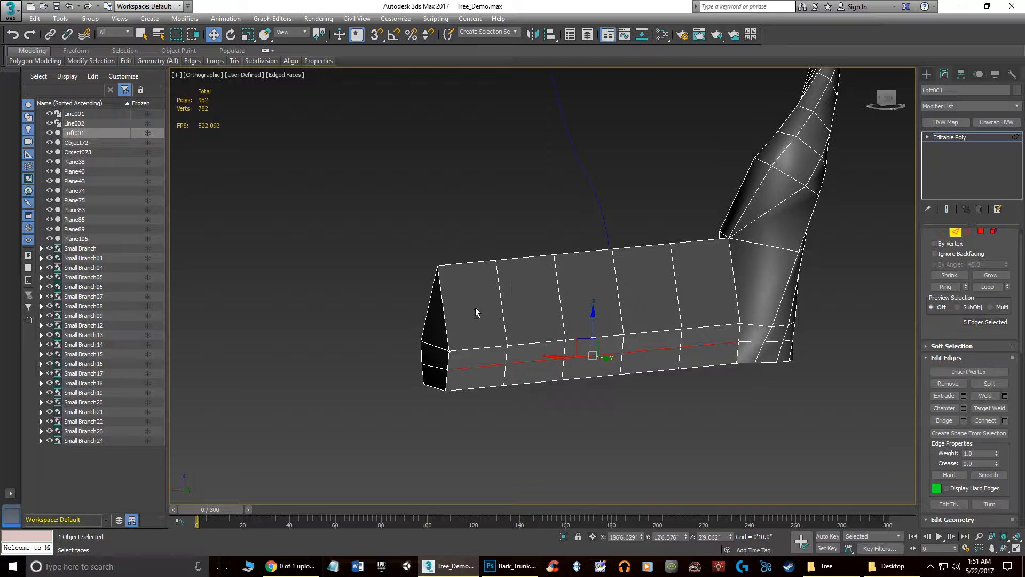
- Select the seven vertices at the root's open end and weld them into one point with a raised weld threshold
left_click(943, 232)
middle_click_drag(570, 373, 433, 370, "alt")
middle_click_drag(388, 280, 865, 344, "alt")
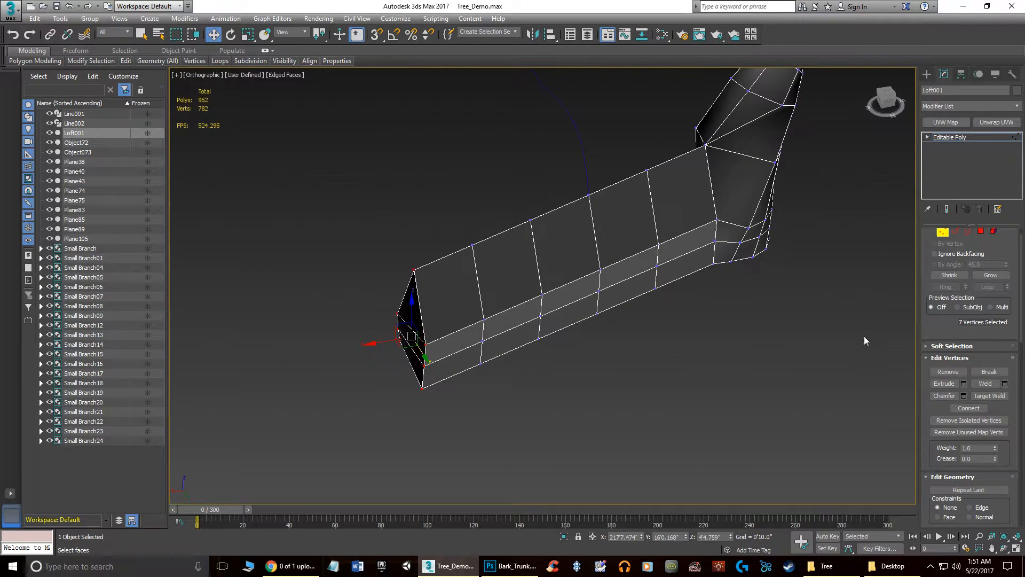
left_click(1005, 383)
left_click_drag(551, 292, 594, 51)
middle_click_drag(528, 390, 623, 408, "alt")
left_click(548, 329)
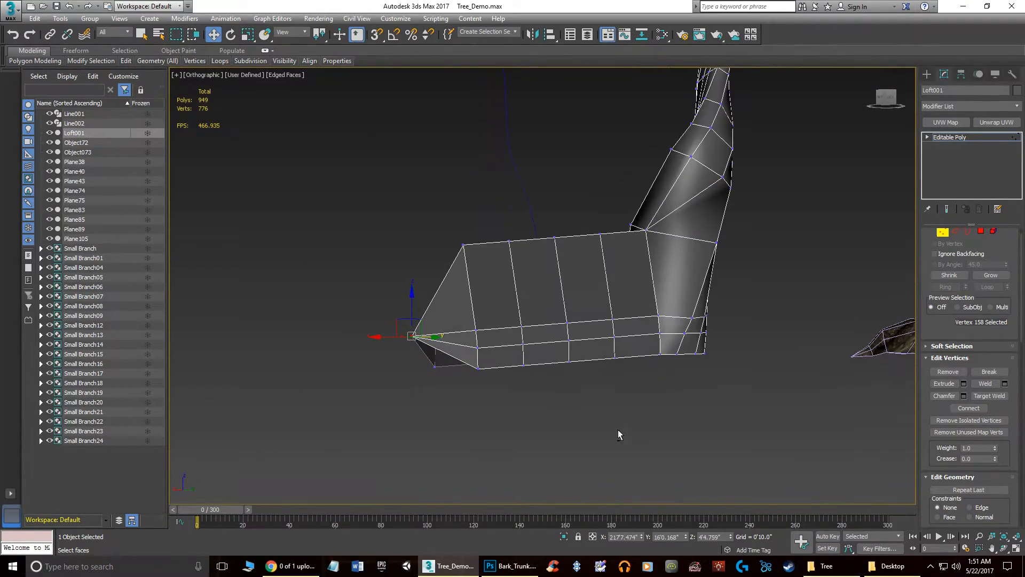
- Lower the welded tip vertex to the level of the root's bottom edge
left_click_drag(411, 304, 410, 346)
middle_click_drag(479, 316, 438, 310, "alt")
left_click_drag(411, 337, 412, 329)
- Lower the vertices along the root's top ridge one by one so it slopes from the trunk down to the tip
left_click_drag(490, 272, 491, 274)
left_click_drag(477, 215, 491, 281)
left_click_drag(525, 223, 566, 262)
left_click_drag(551, 206, 560, 264)
left_click(619, 242)
left_click_drag(620, 216, 620, 256)
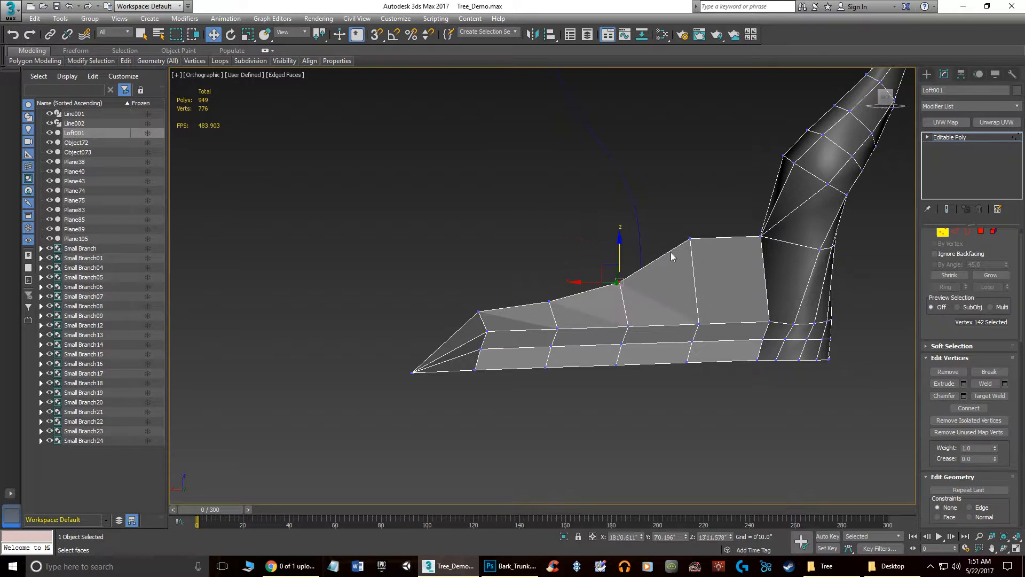
left_click(690, 238)
left_click_drag(669, 200, 690, 229)
- Enable Soft Selection, select the vertices at the root's outer end and set the falloff to 23'1.4"
middle_click_drag(664, 241, 512, 334, "alt")
scroll(968, 307, "up", 1)
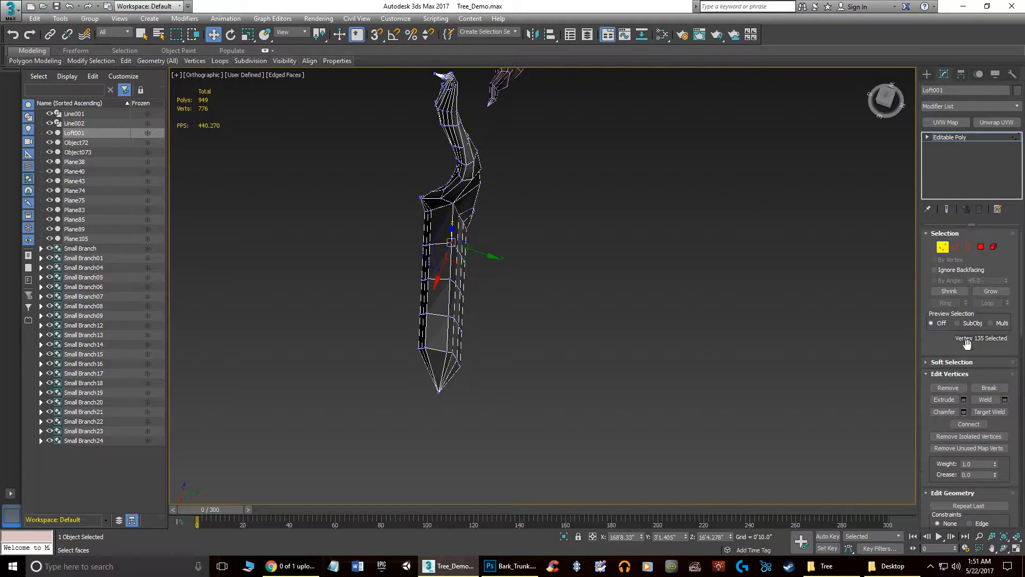
scroll(971, 349, "down", 5)
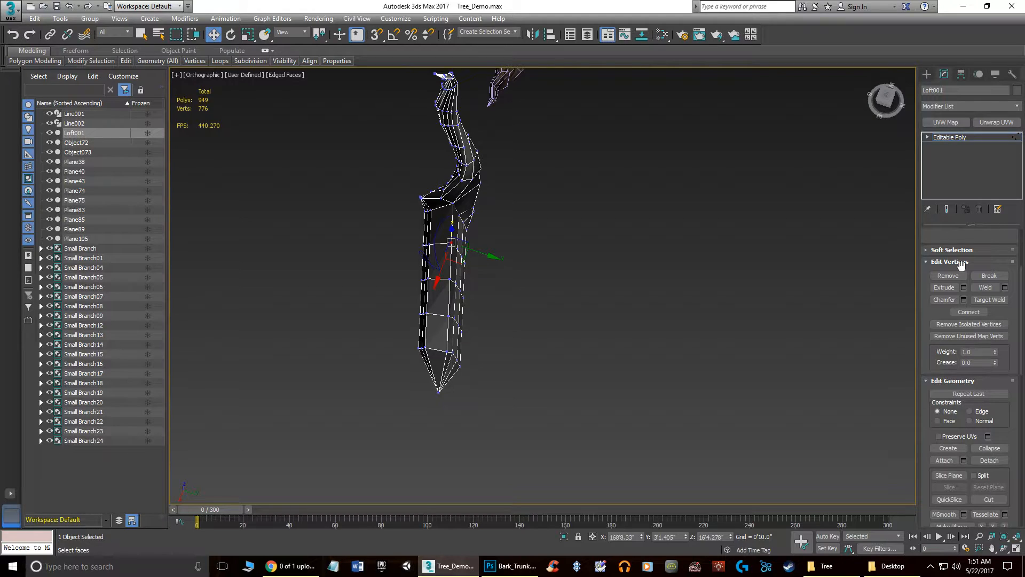
left_click(952, 250)
left_click(934, 264)
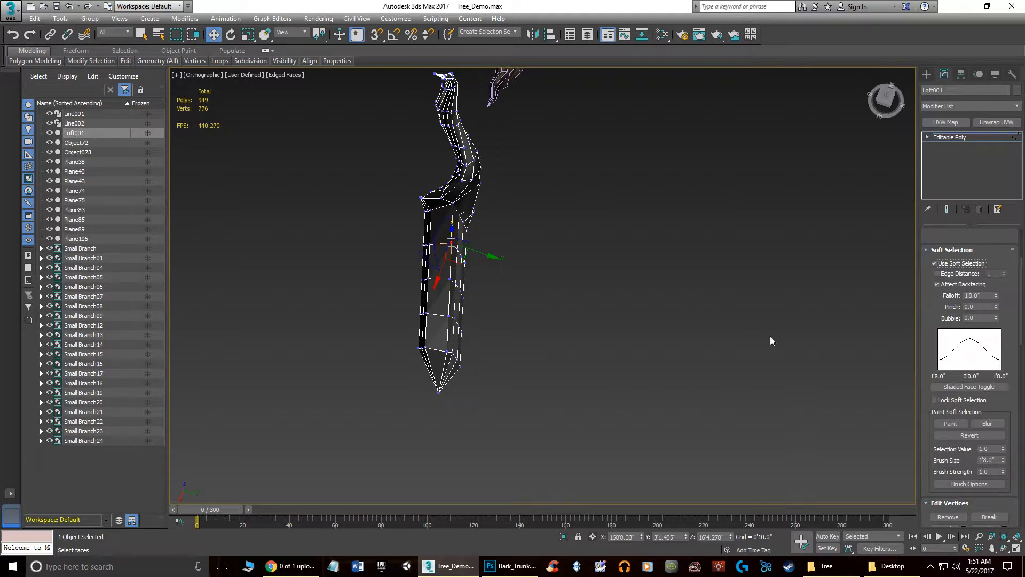
middle_click_drag(800, 354, 599, 322, "alt")
left_click_drag(379, 338, 379, 339)
mouse_move(514, 368)
middle_mouse_down("alt")
mouse_move(469, 376)
mouse_move(482, 380)
mouse_move(504, 354)
middle_mouse_up("alt")
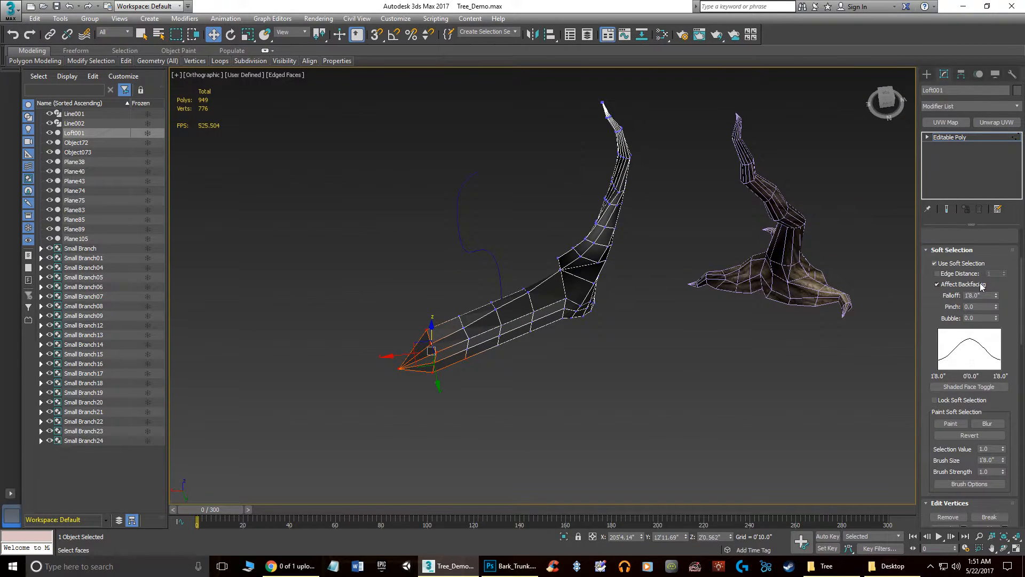
left_click_drag(997, 296, 253, 194)
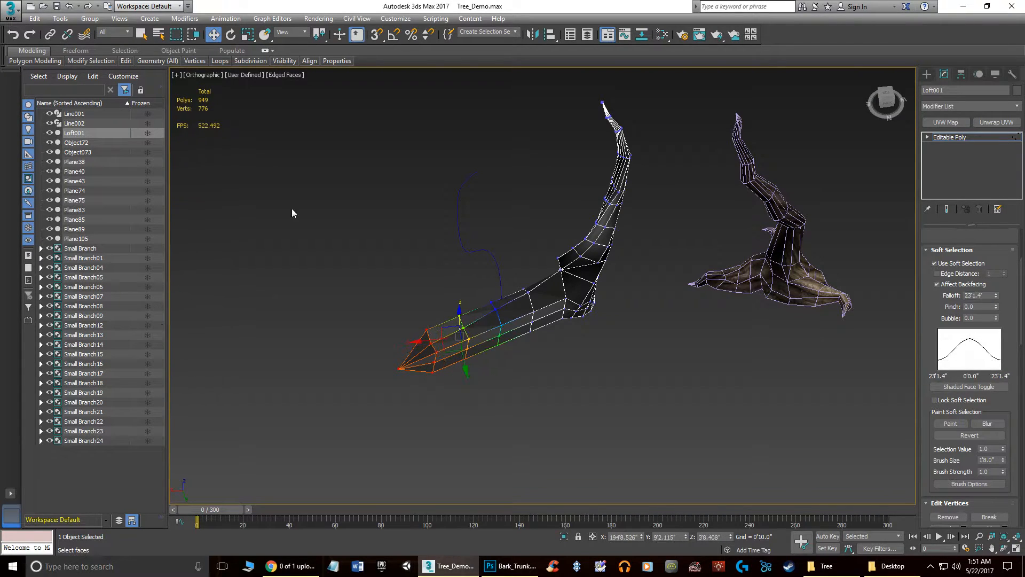
- Set the reference coordinate system for moving the root's vertices to World
middle_click_drag(482, 371, 521, 340, "alt")
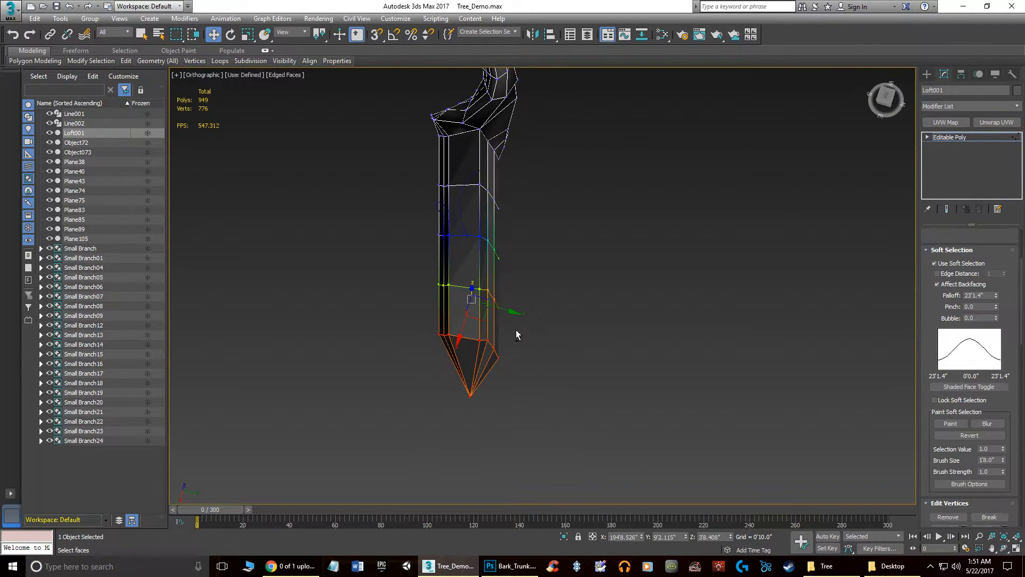
left_click(287, 33)
left_click(297, 56)
middle_click_drag(457, 273, 518, 317, "alt")
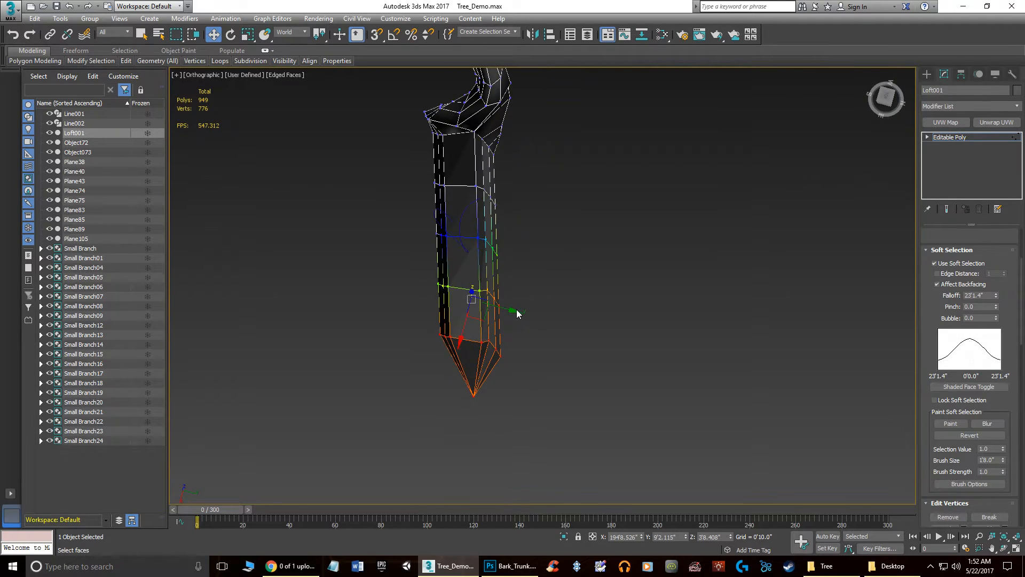
- Undo a trial move, reselect the vertices at the root's tip and bend them sideways along Y with soft selection
mouse_move(518, 312)
left_mouse_down()
mouse_move(470, 306)
mouse_move(531, 310)
left_mouse_up()
key("ctrl+z")
left_click_drag(543, 404, 380, 320)
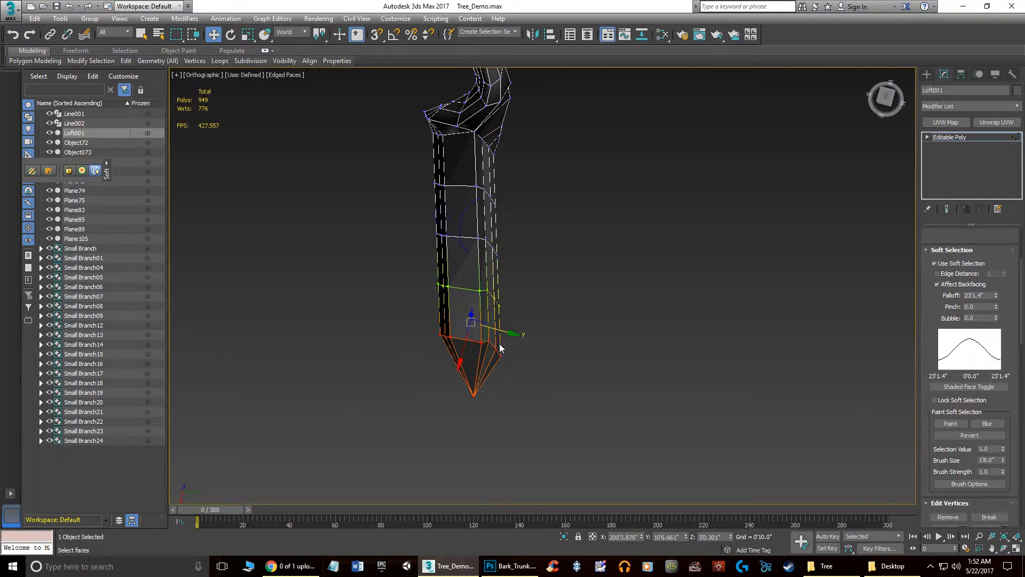
left_click_drag(509, 333, 473, 324)
- Select the vertices in the root's middle section and shift them along Y in the direction opposite to the tip's bend
left_click_drag(537, 264, 539, 267)
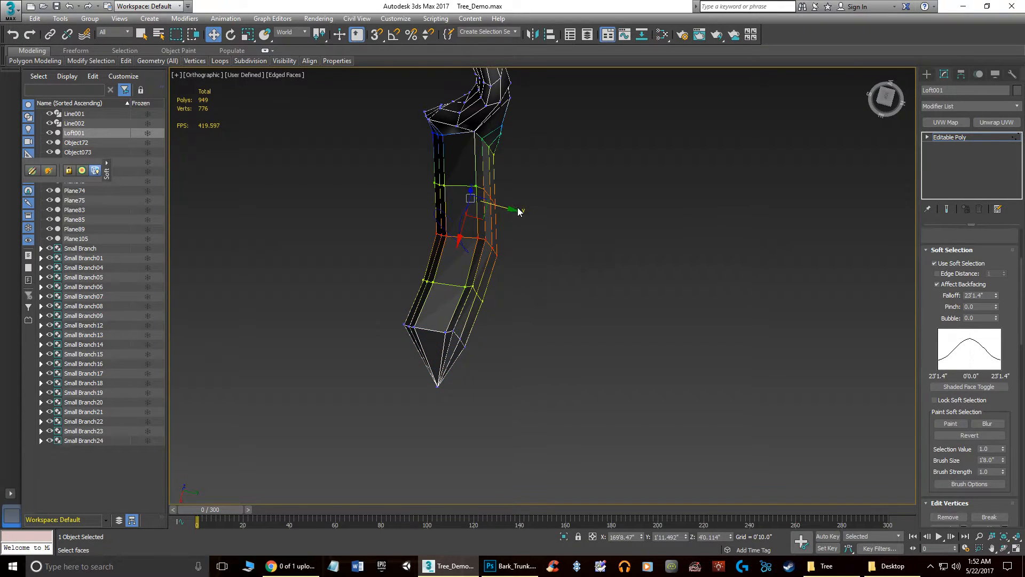
left_click_drag(514, 211, 526, 237)
middle_click_drag(524, 237, 488, 292, "alt")
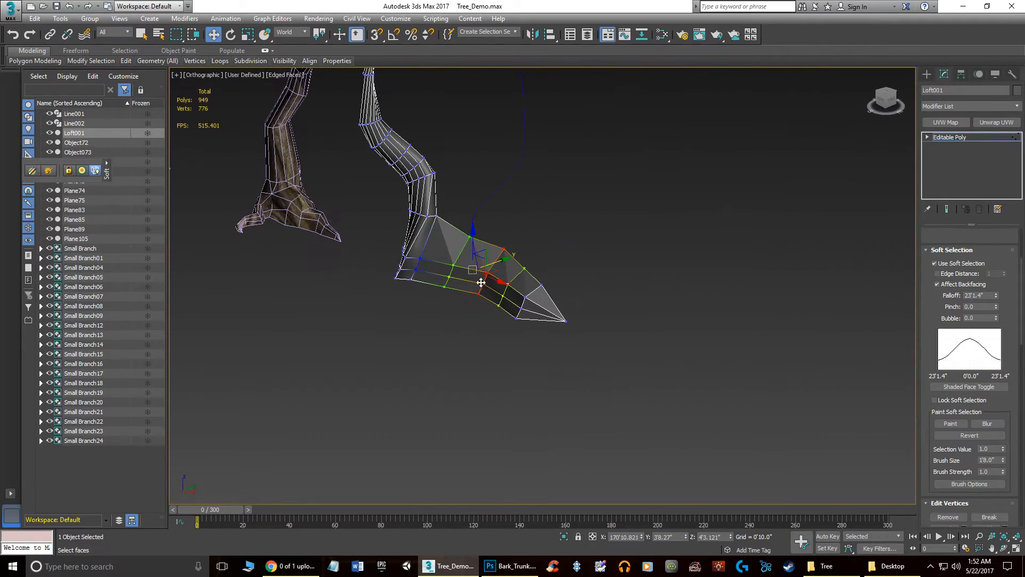
- Select the vertices along the whole extruded root and turn off Soft Selection
middle_click_drag(432, 272, 572, 336, "alt")
left_click_drag(572, 336, 449, 233)
middle_click_drag(544, 272, 673, 257, "alt")
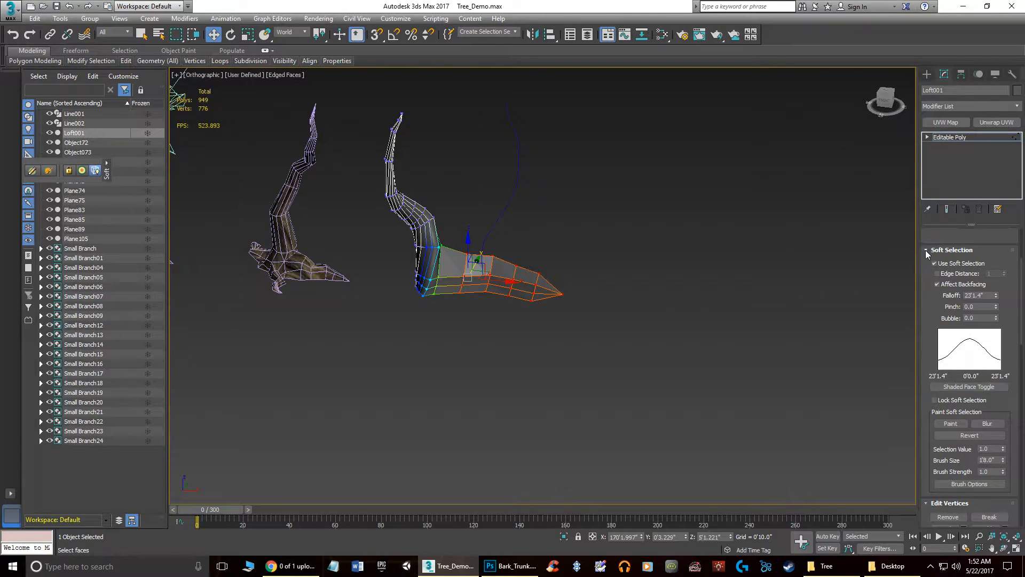
left_click(935, 264)
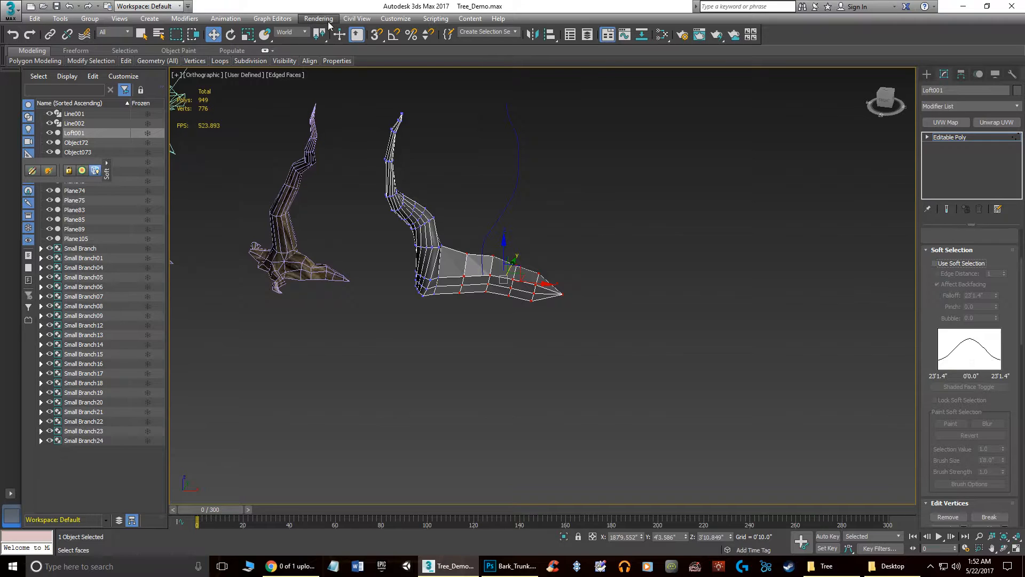
- Uniformly scale down the selected root vertices to make the root shorter and slimmer, and return to the Move tool
left_click(247, 34)
left_click_drag(510, 279, 511, 296)
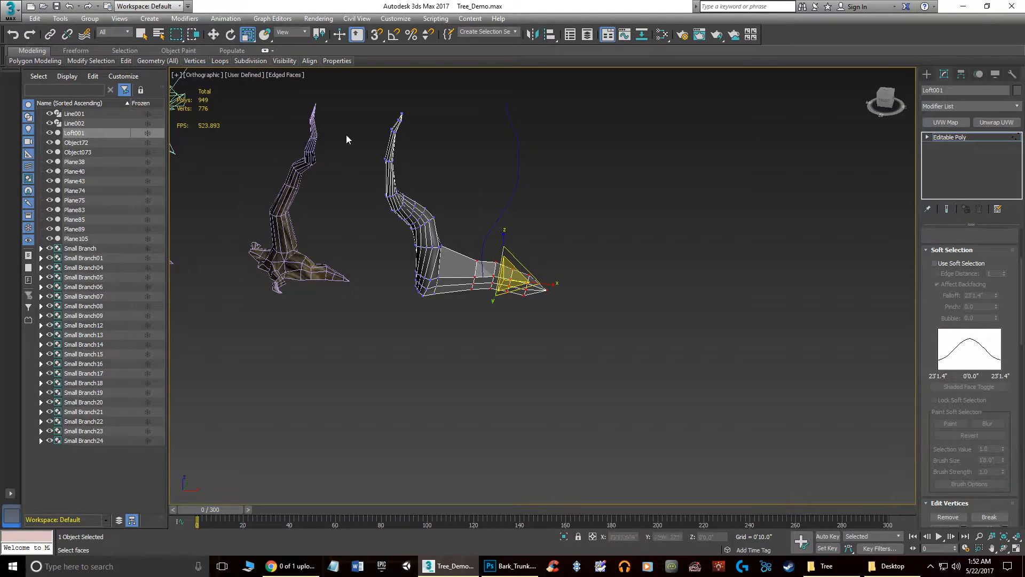
left_click(213, 34)
left_click_drag(540, 280, 537, 302)
middle_click_drag(538, 302, 511, 245, "alt")
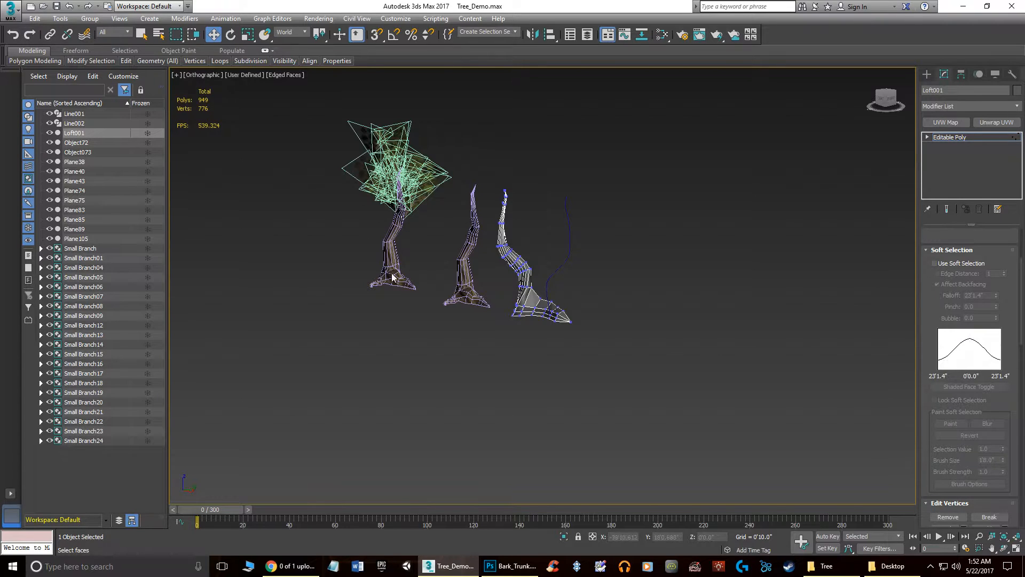
- Turn off the edged-faces display and examine the finished textured tree and bare trunk from several angles
mouse_move(402, 324)
middle_mouse_down()
mouse_move(404, 305)
mouse_move(415, 322)
mouse_move(468, 342)
middle_mouse_up()
key("F4")
scroll(451, 320, "up", 3)
mouse_move(453, 299)
middle_mouse_down("alt")
mouse_move(560, 287)
mouse_move(501, 289)
mouse_move(673, 329)
middle_mouse_up("alt")
scroll(561, 286, "up", 4)
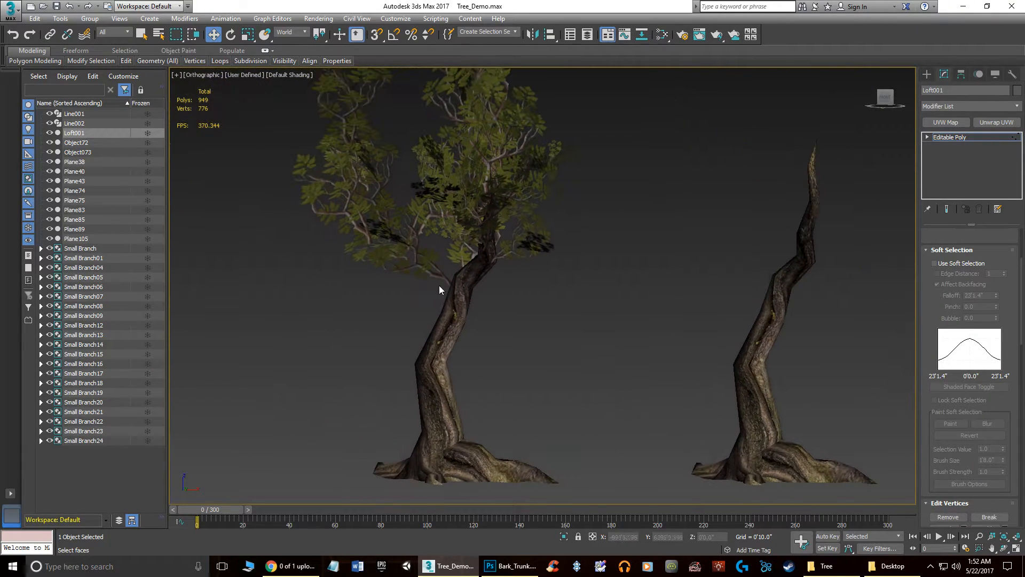
scroll(438, 229, "down", 3)
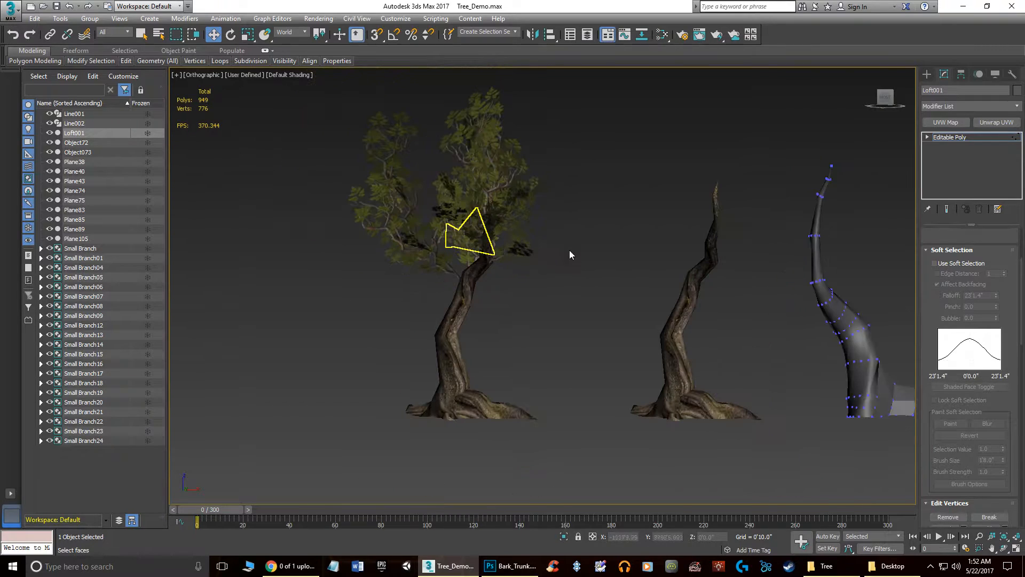
middle_click_drag(589, 249, 659, 229)
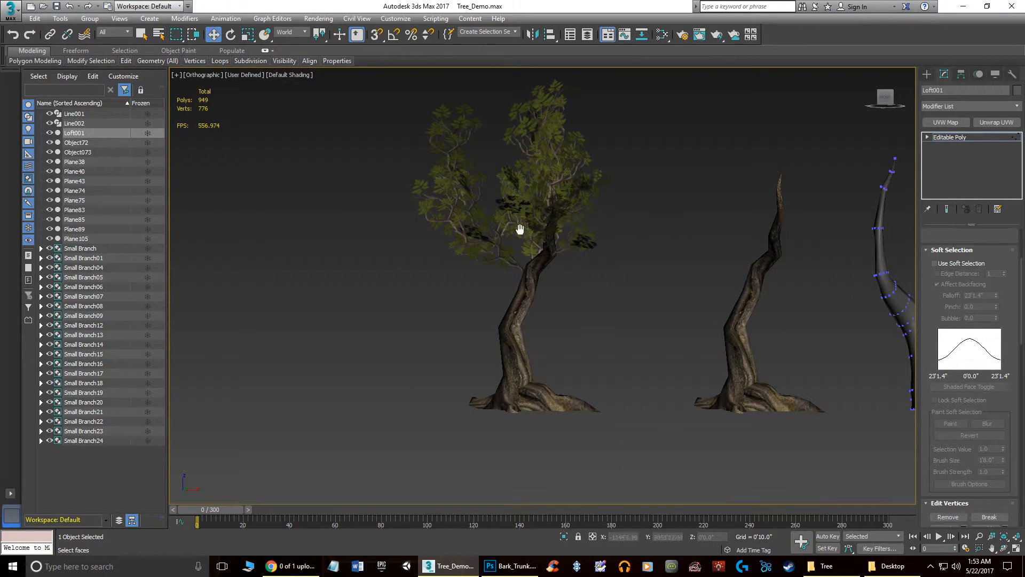
middle_click_drag(528, 233, 514, 228)
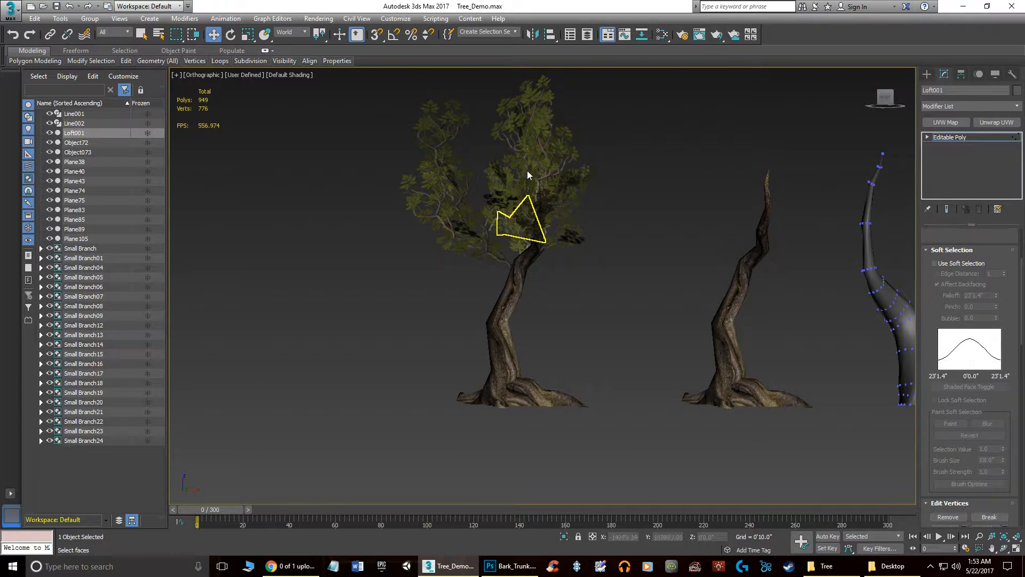
middle_click_drag(537, 160, 520, 256, "alt")
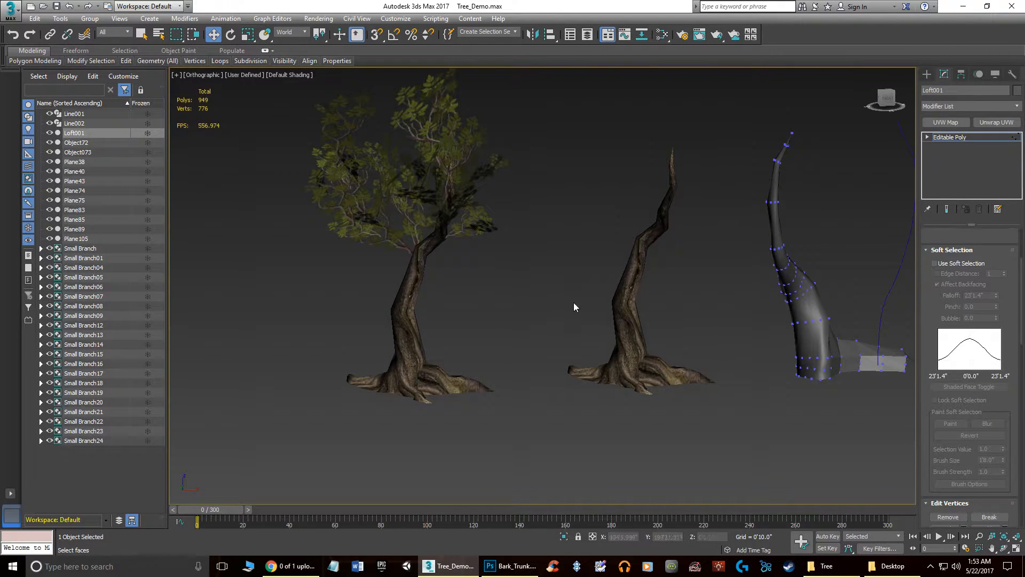
- Switch to Photoshop and close the trunk bark image to bring up Branch_Demo.psd
left_click(513, 565)
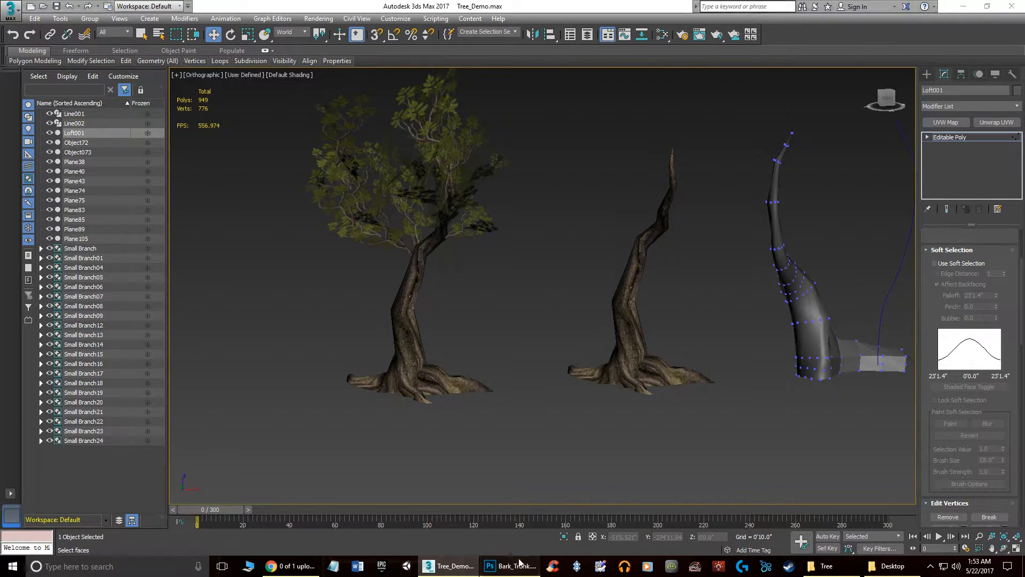
left_click(248, 42)
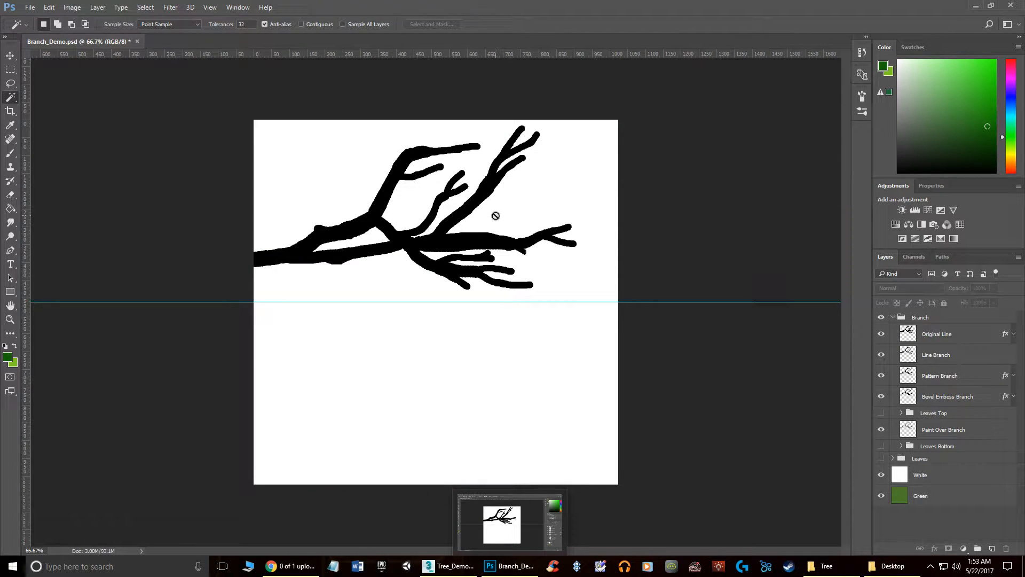
scroll(522, 239, "up", 1, "alt")
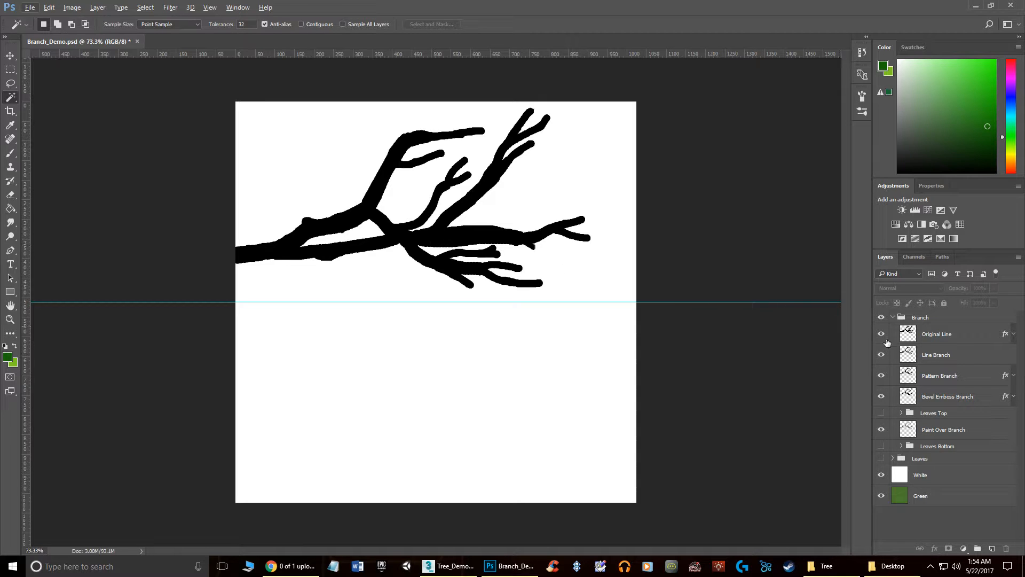
- Activate the Eraser tool, select the Original Line layer, and hide the Original Line and Line Branch layers
left_click(11, 195)
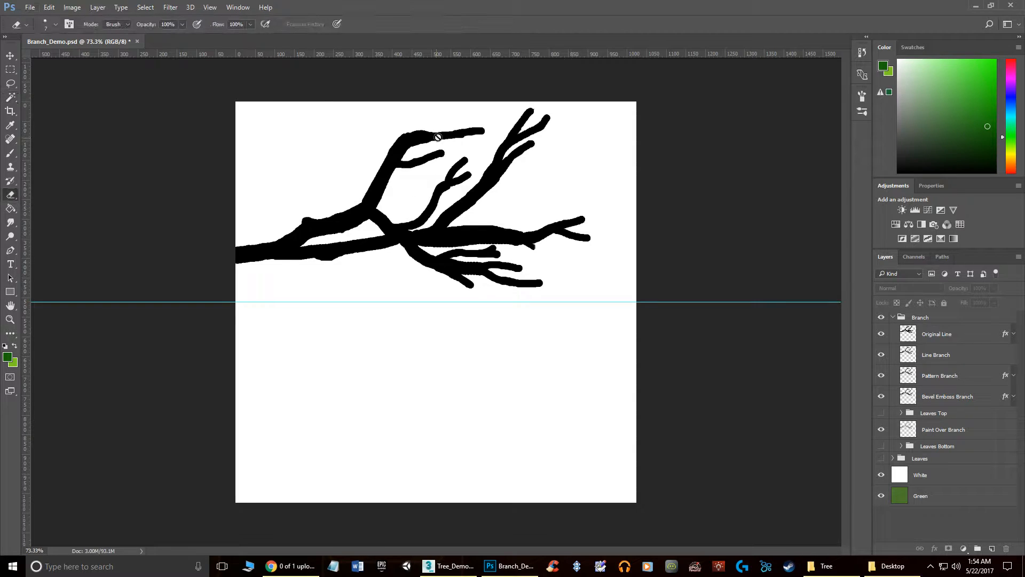
left_click(952, 335)
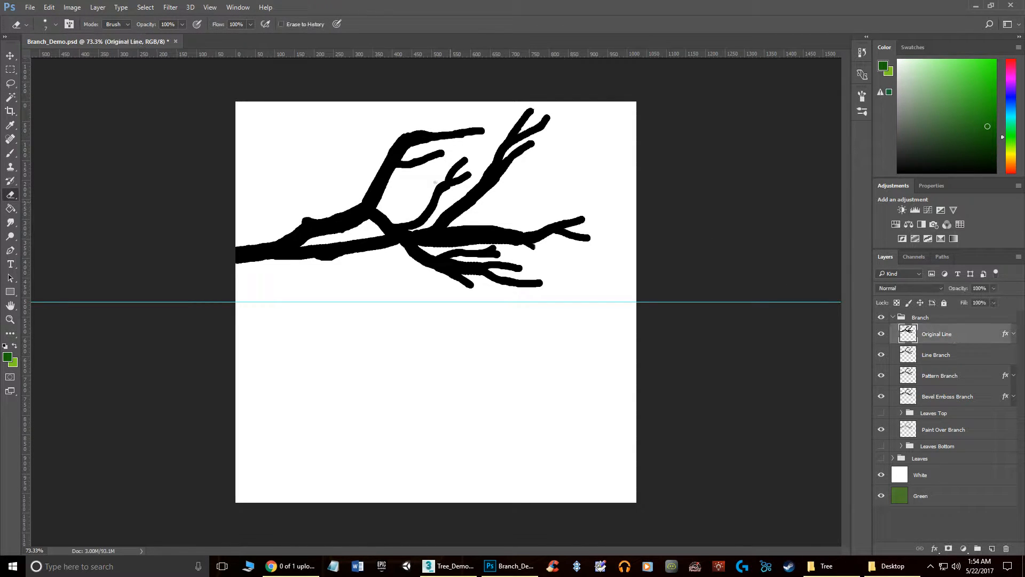
left_click(882, 335)
scroll(406, 189, "up", 2, "alt")
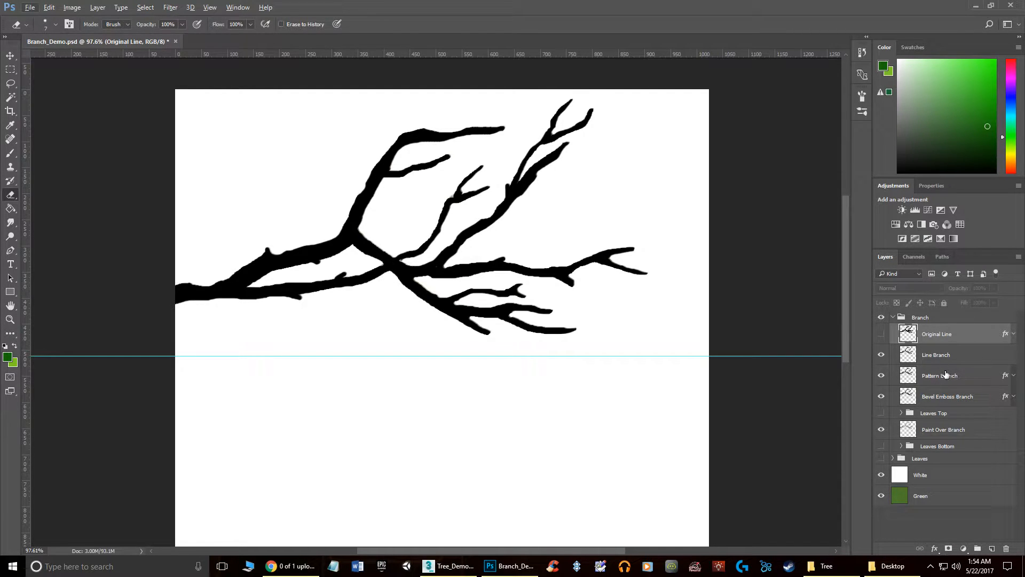
left_click(882, 356)
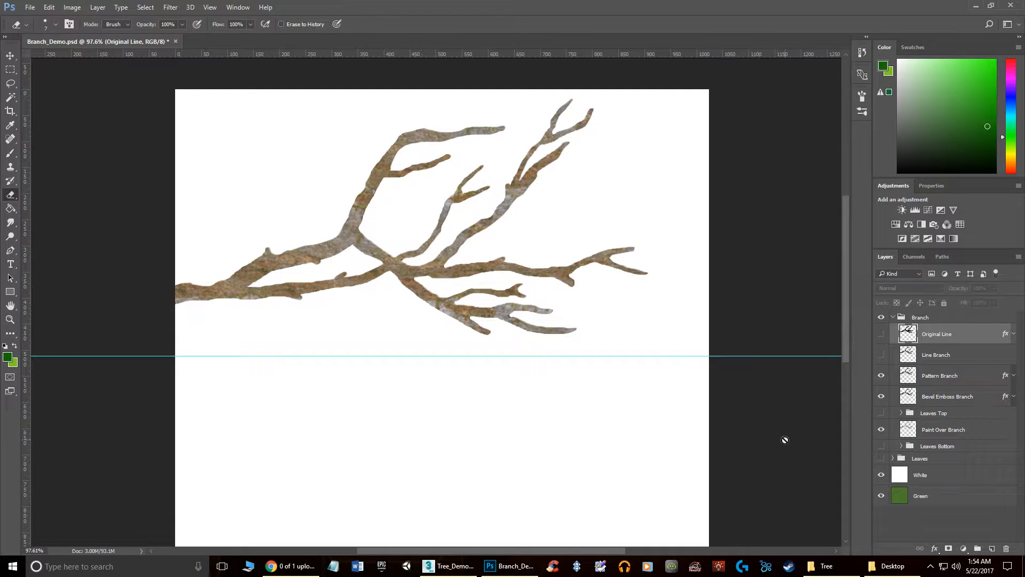
- Open Branch_Demo.tga from the Tree folder in Photoshop, view the finished branch texture and close it
left_click(833, 567)
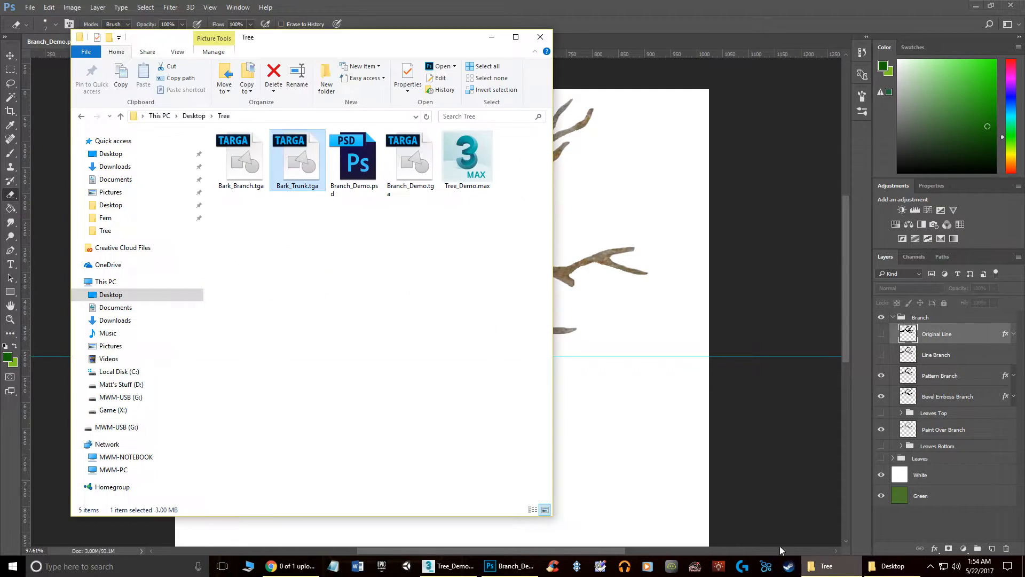
left_click(394, 357)
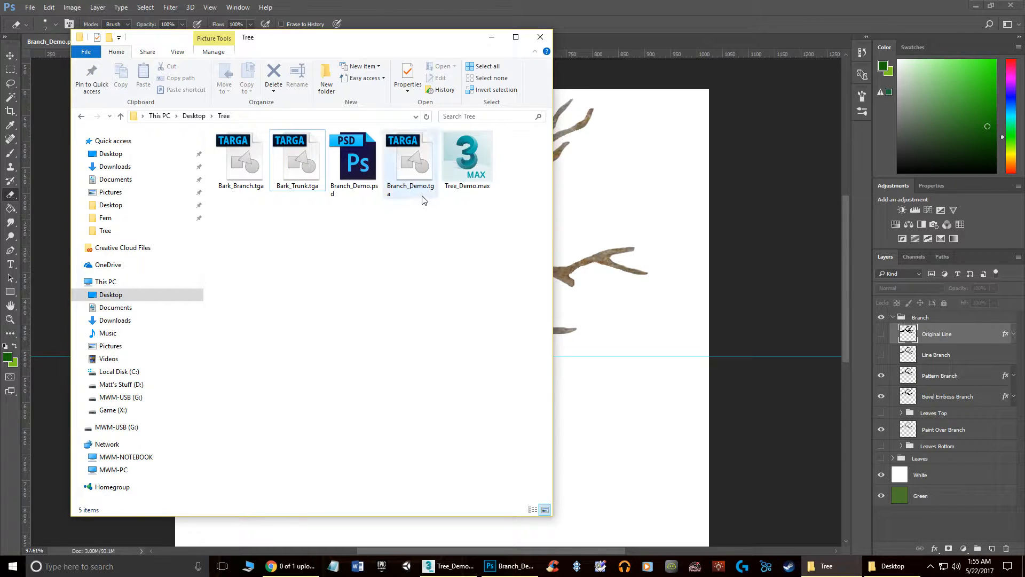
double_click(411, 172)
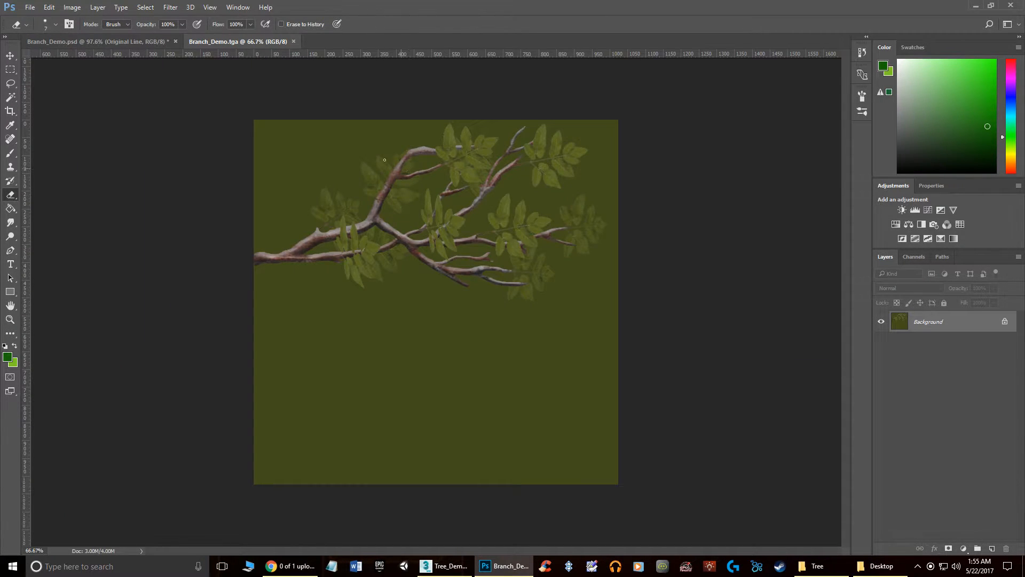
left_click(294, 41)
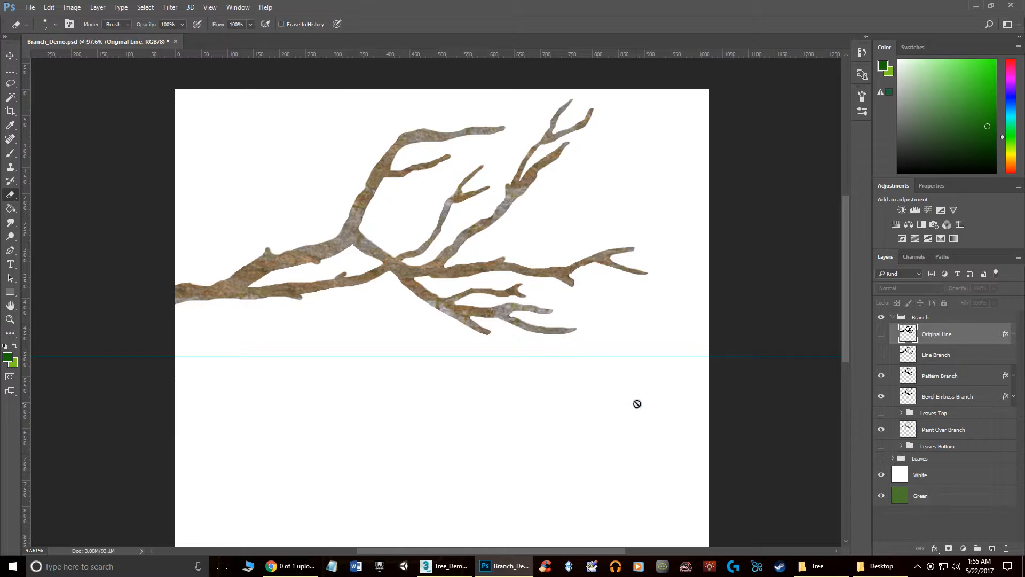
- Open Bark_Branch.tga from the Tree folder in Photoshop
left_click(809, 567)
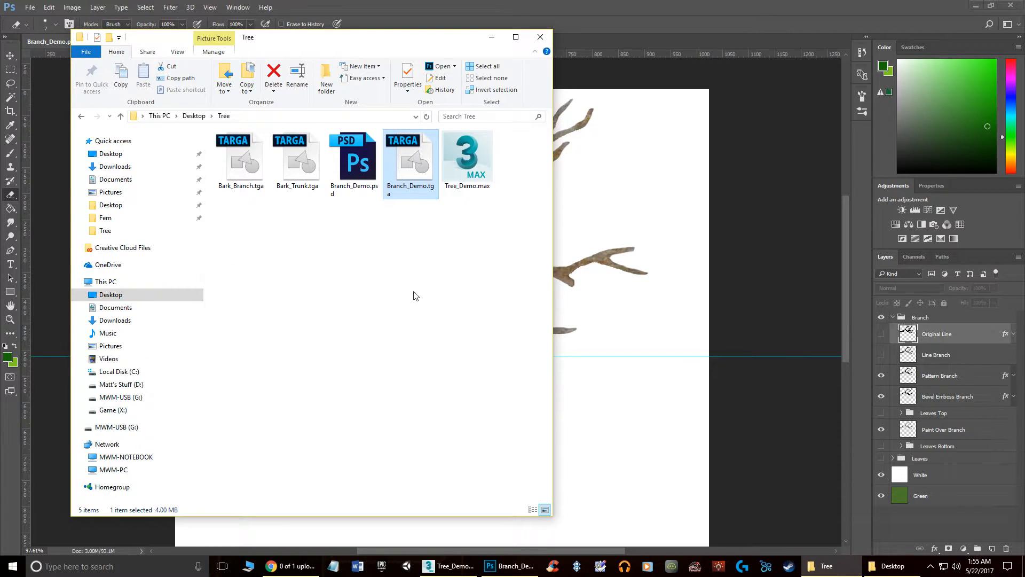
left_click(326, 245)
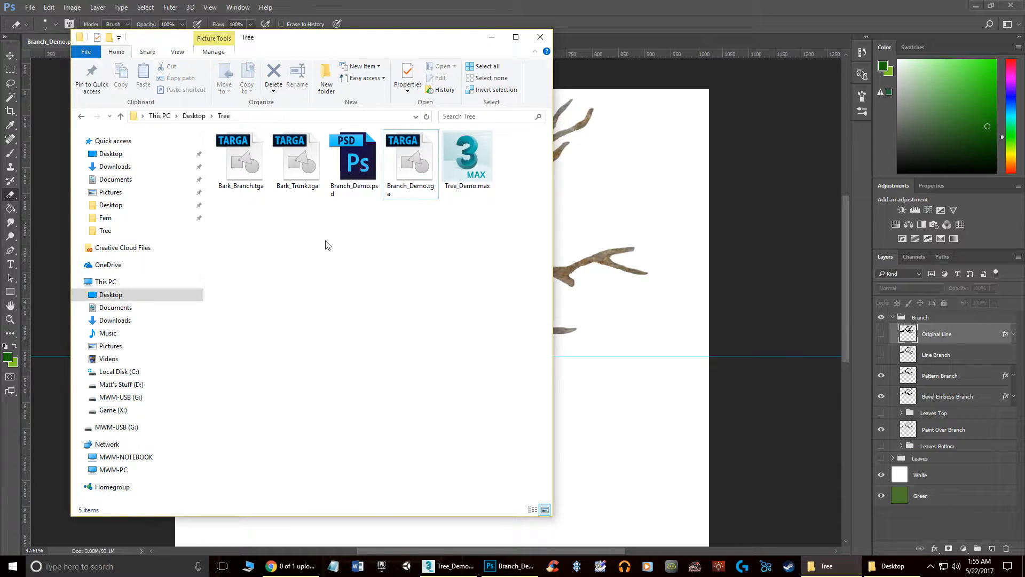
left_click(248, 157)
double_click(248, 157)
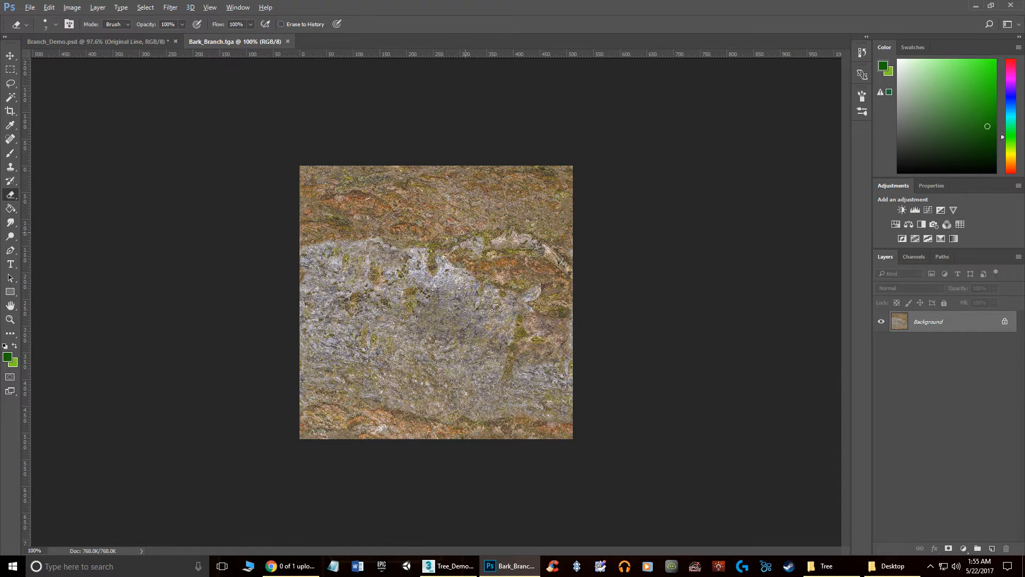
scroll(465, 232, "up", 4, "alt")
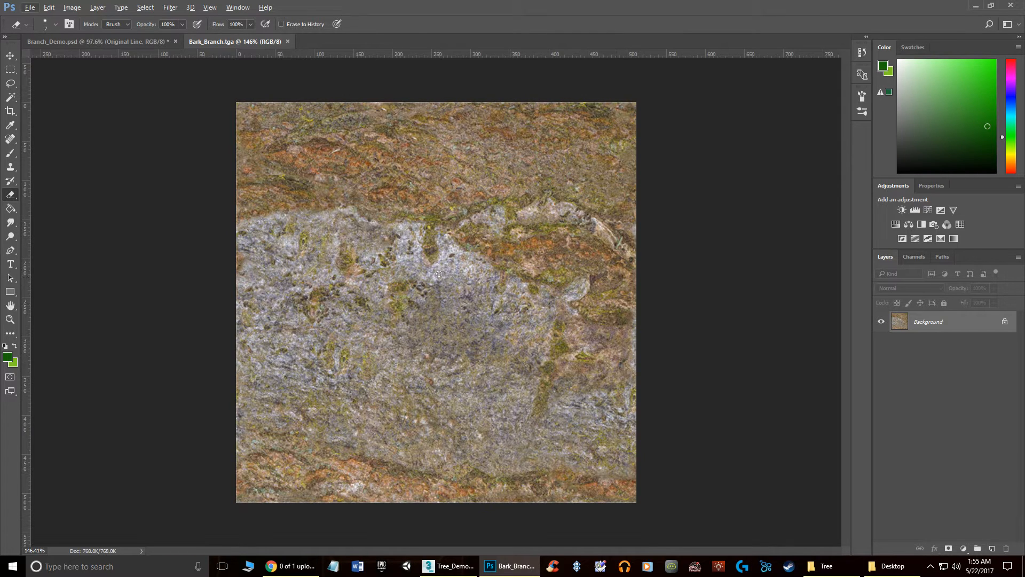
- Define the bark image as a pattern named Bark_Branch.tga
left_click(49, 8)
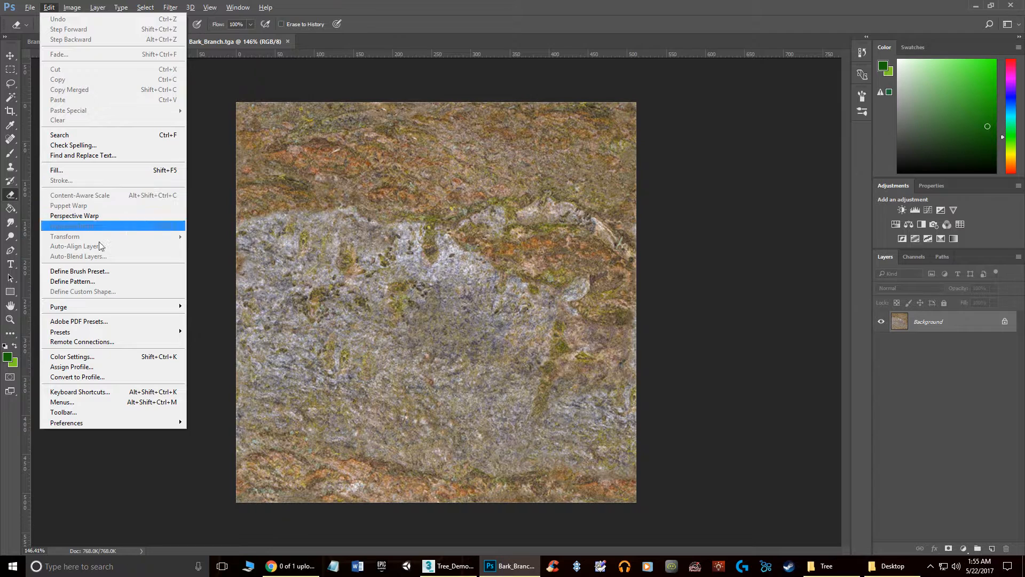
left_click(66, 283)
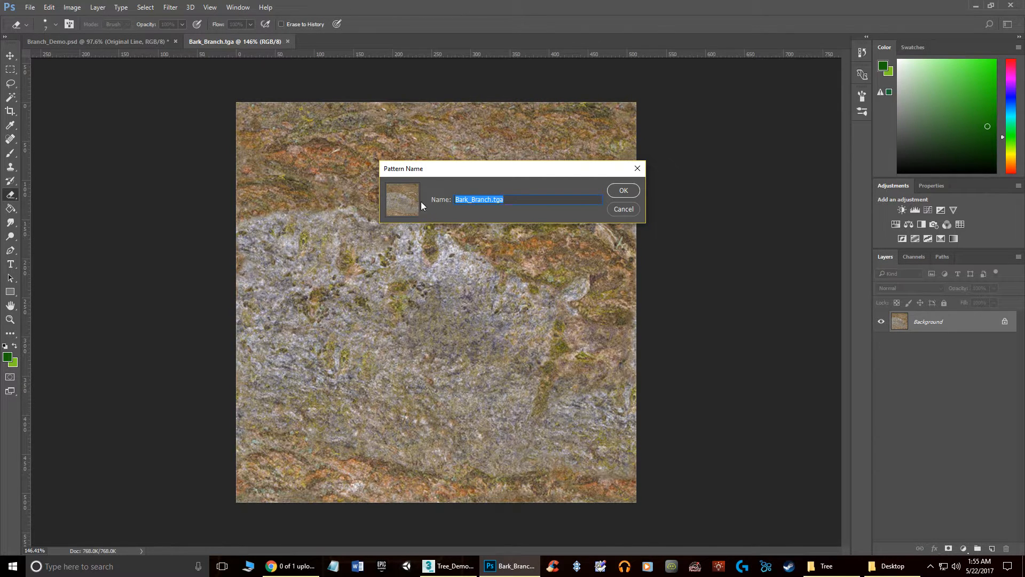
left_click(619, 192)
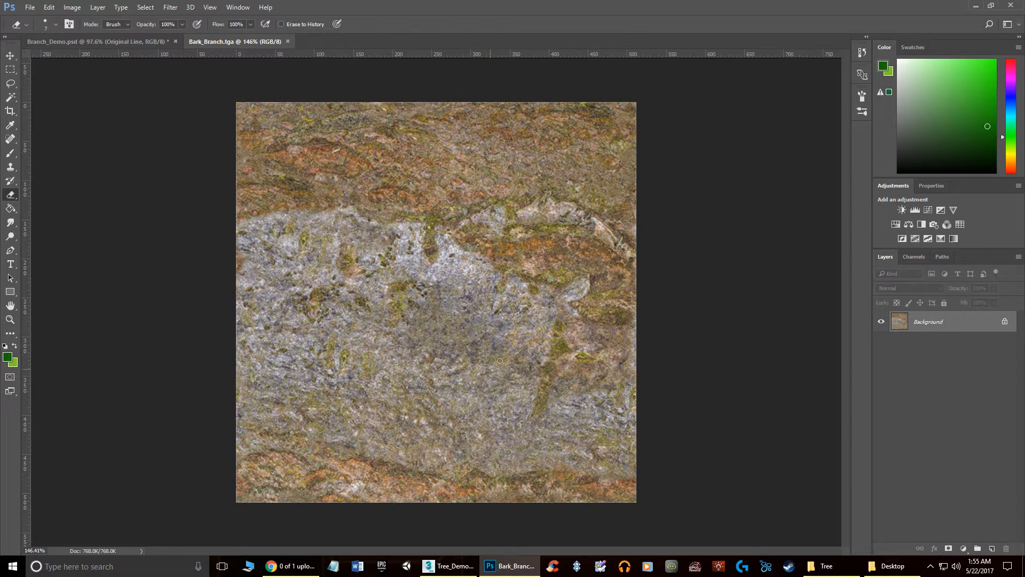
- Show the Line Branch layer in Branch_Demo.psd and try a Pattern Overlay on it using the bark pattern
left_click(123, 41)
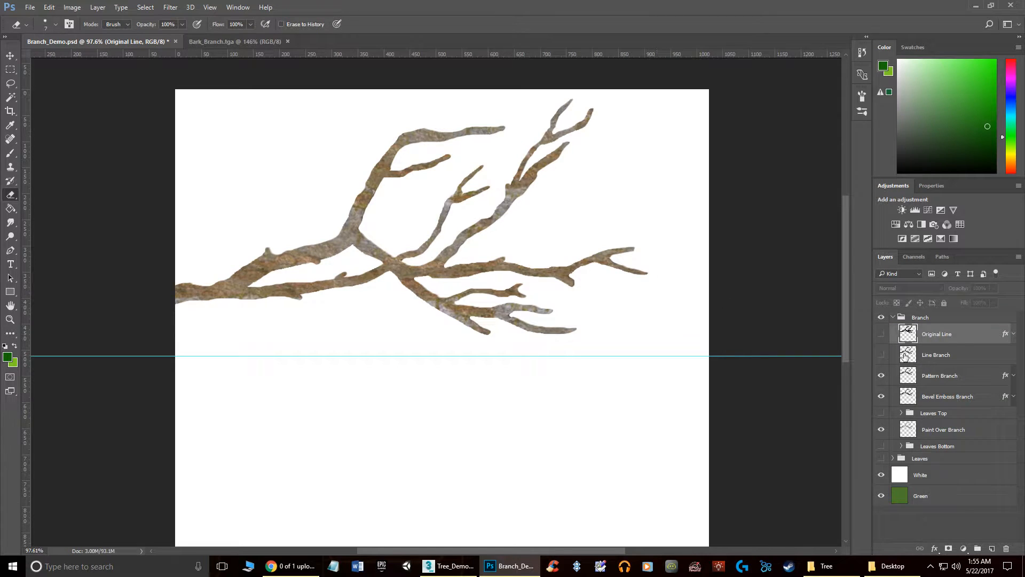
left_click(882, 355)
double_click(967, 359)
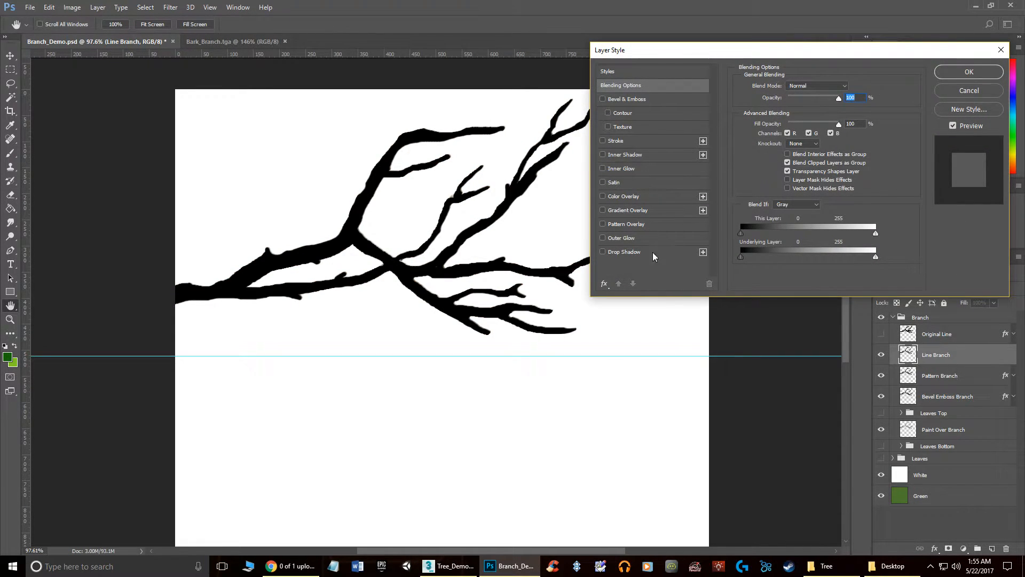
left_click(622, 225)
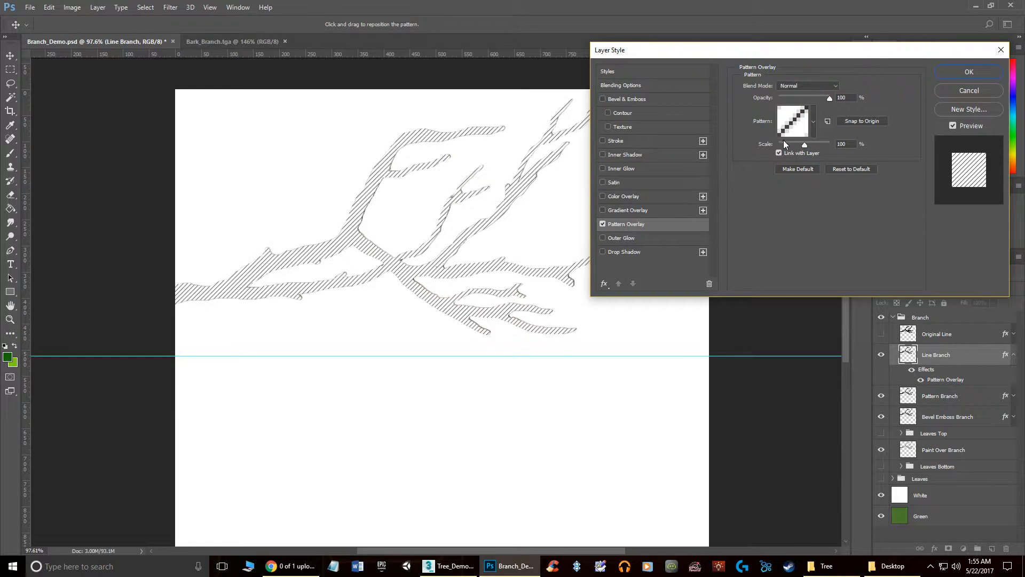
left_click(814, 122)
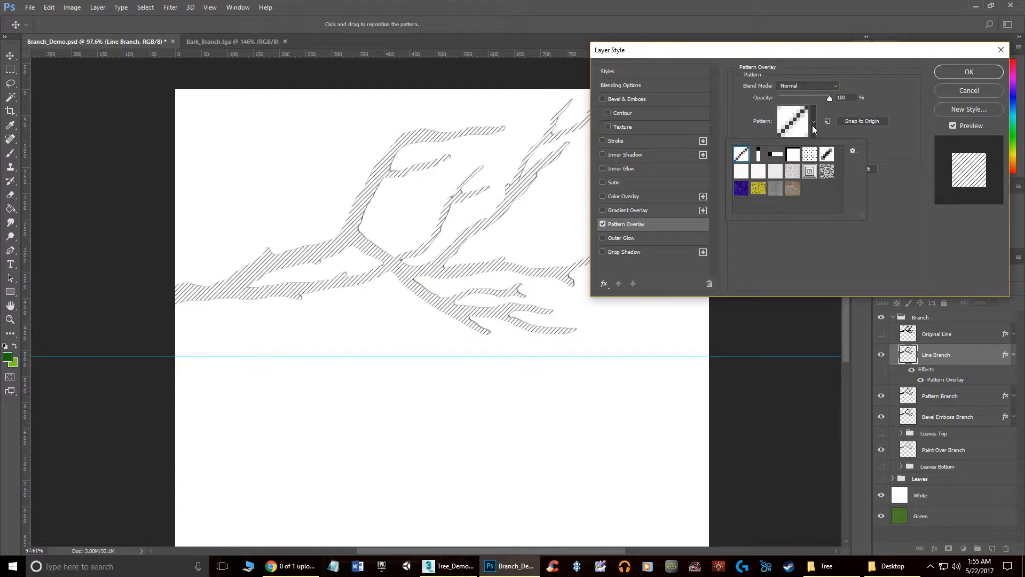
left_click(794, 190)
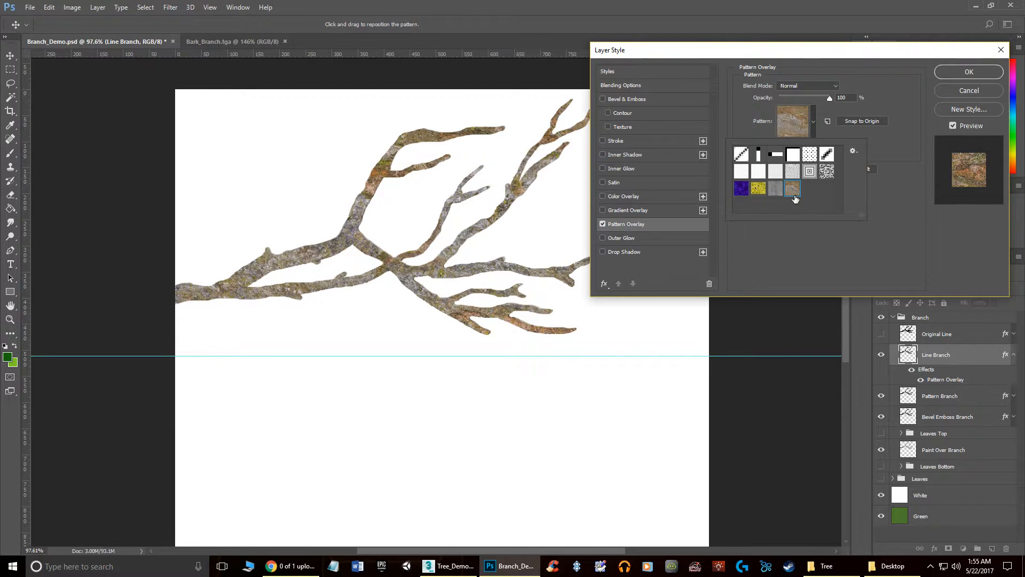
- Try repositioning and scaling down the bark overlay, discard the layer style changes and hide the Line Branch layer
left_click(369, 250)
left_click_drag(369, 250, 384, 219)
left_click_drag(805, 145, 784, 149)
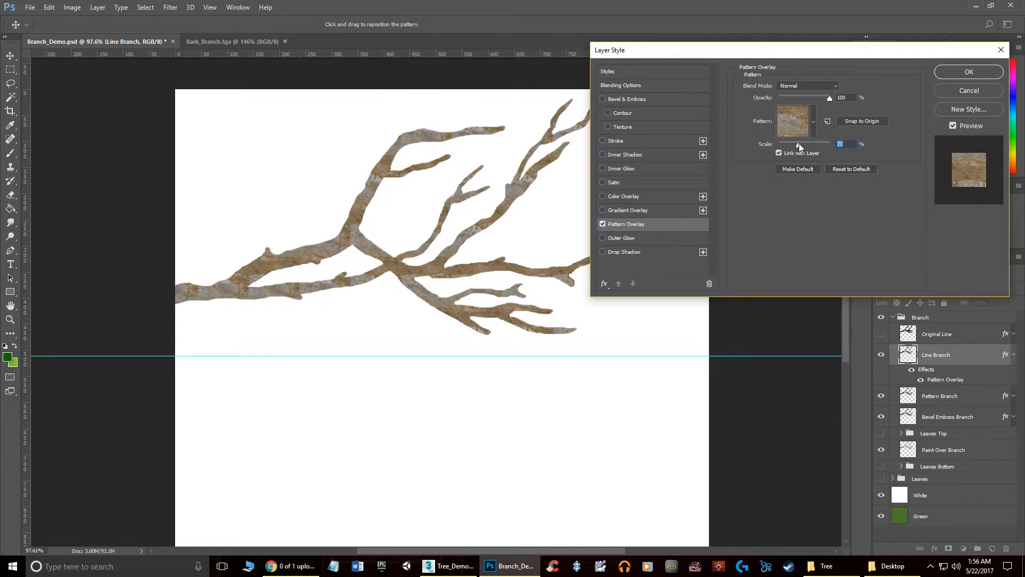
left_click(799, 143)
left_click(977, 91)
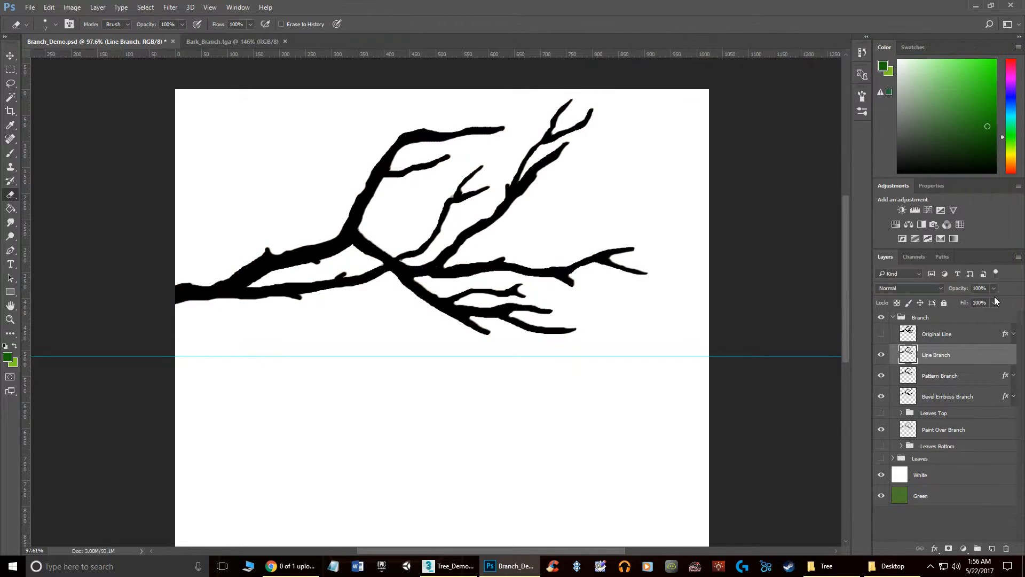
left_click(882, 357)
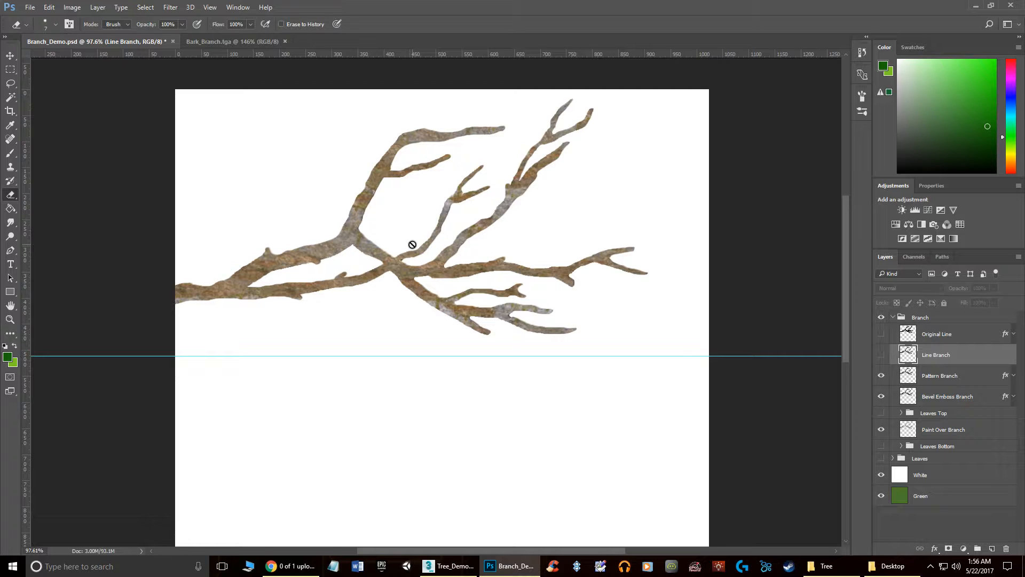
- Hide the Pattern Branch layer and open the Pattern Overlay settings of the Bevel Emboss Branch layer's style
left_click(882, 376)
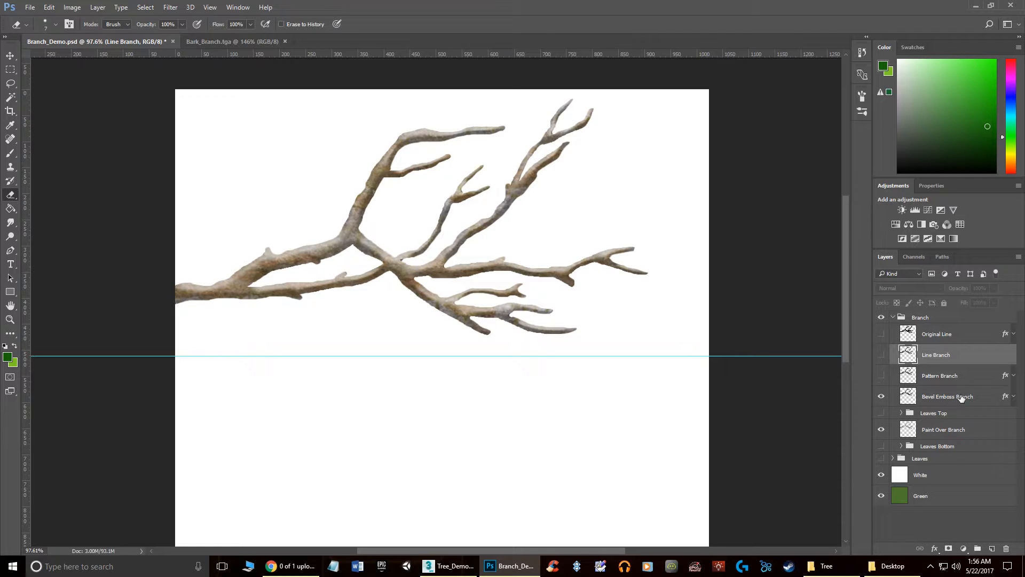
left_click(989, 398)
double_click(989, 398)
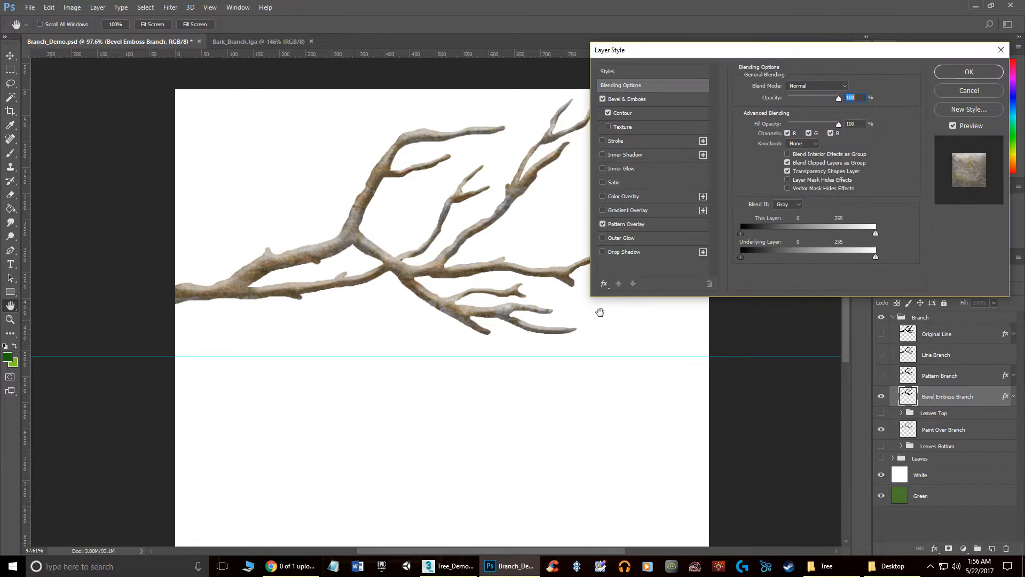
left_click(626, 225)
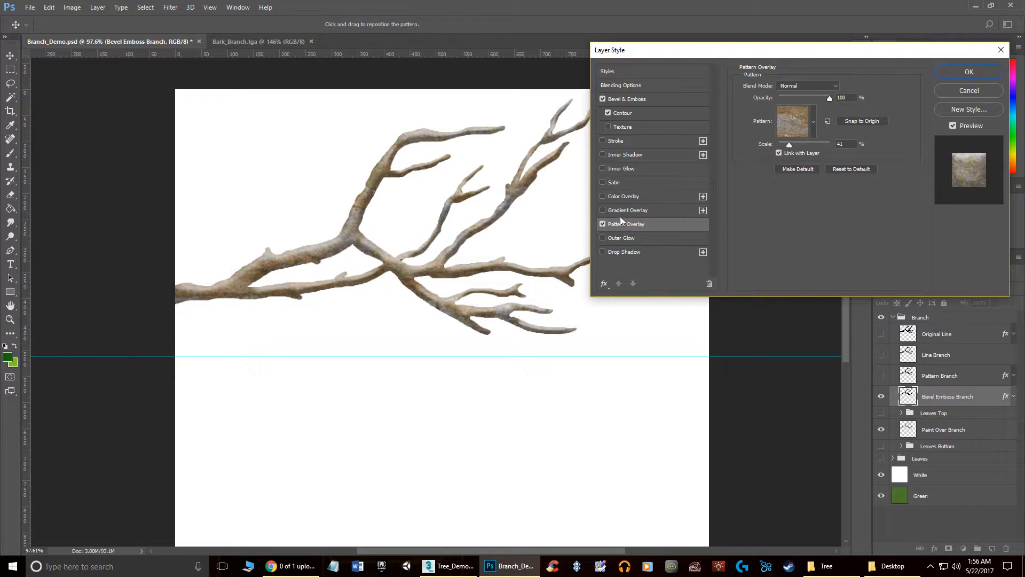
- Review the Bevel & Emboss and Contour settings of the Bevel Emboss Branch layer, nudge the highlight opacity and accept the style
left_click(620, 100)
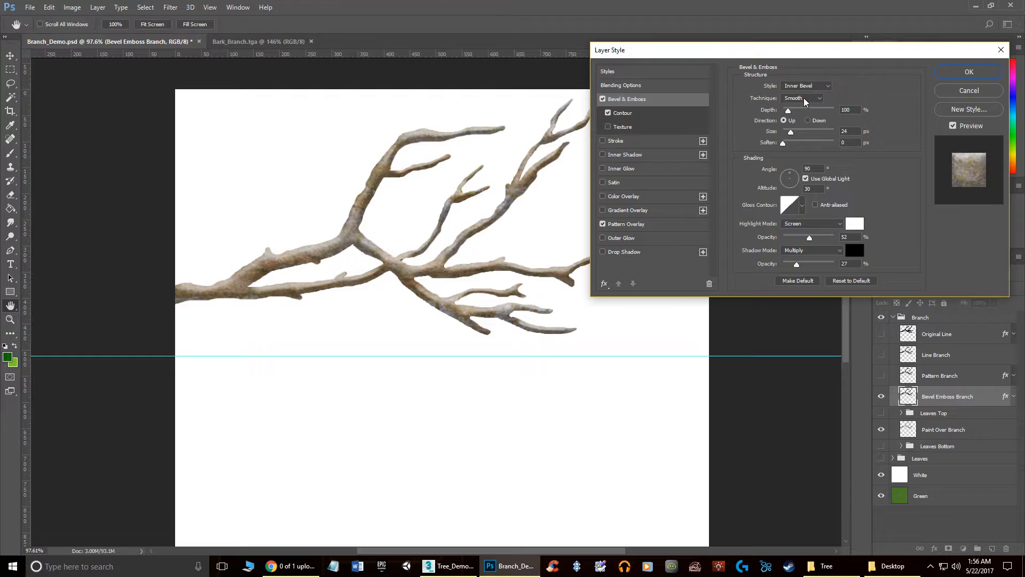
left_click(623, 115)
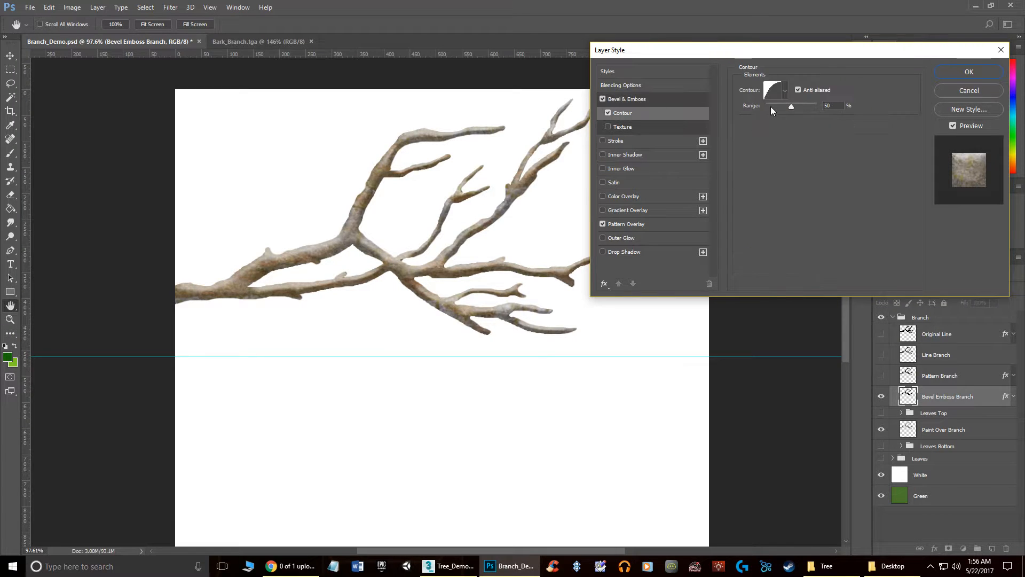
left_click(784, 92)
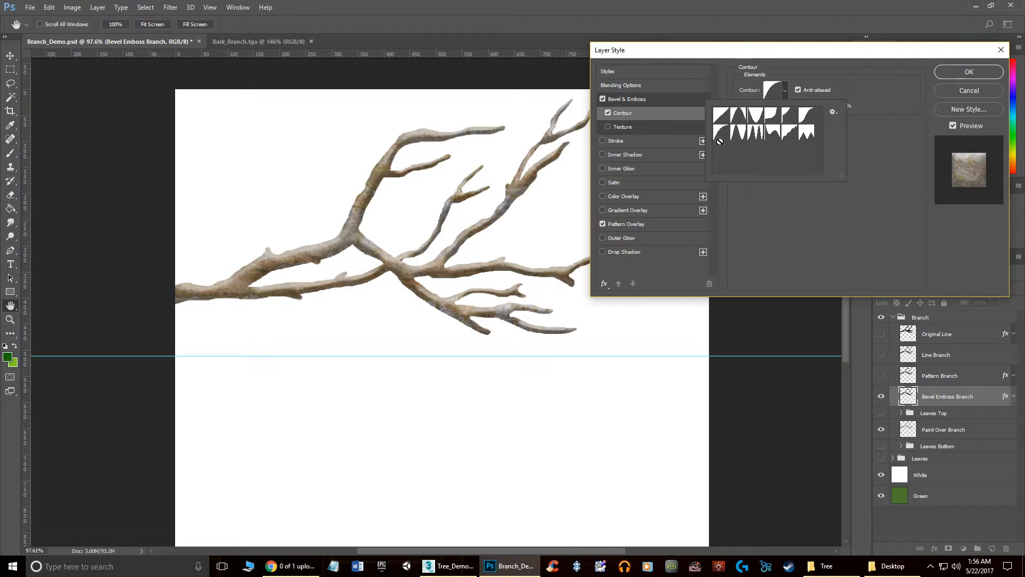
left_click(798, 90)
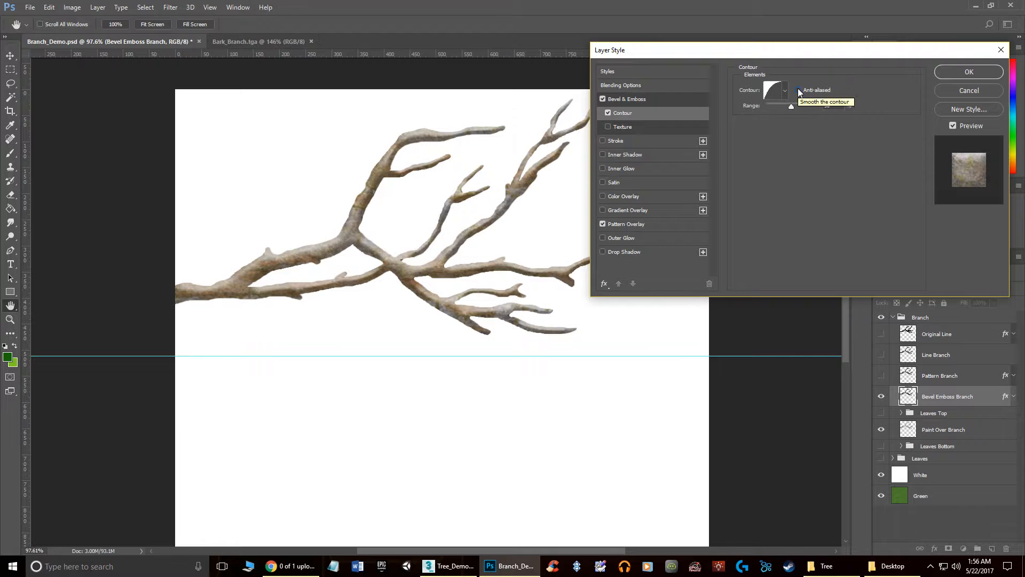
left_click(637, 99)
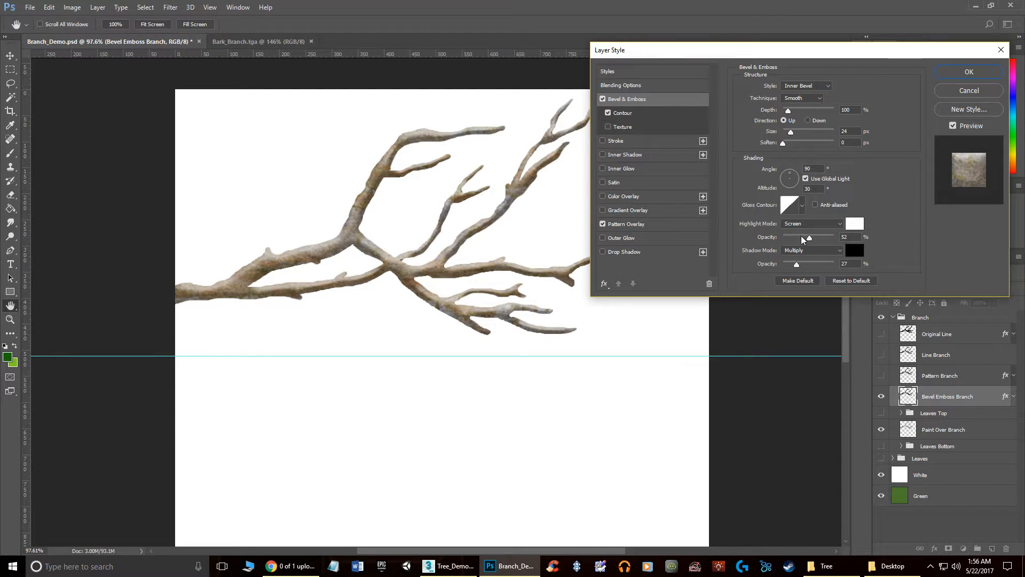
mouse_move(812, 242)
left_mouse_down()
mouse_move(809, 272)
mouse_move(798, 269)
mouse_move(808, 241)
left_mouse_up()
left_click(968, 72)
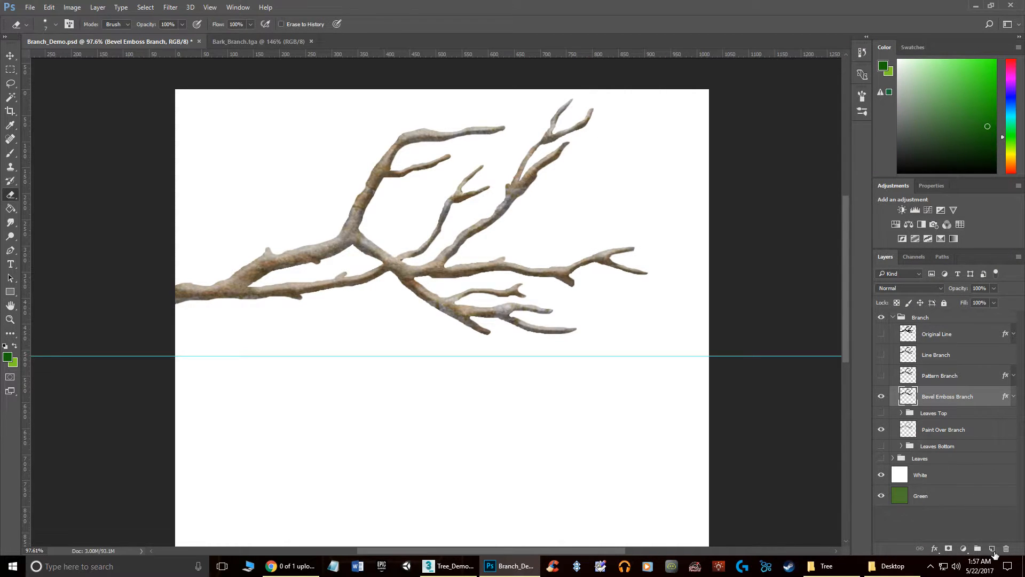
- Add an empty layer above Bevel Emboss Branch, merge the two layers and check the merged layer by toggling its visibility
left_click(993, 549)
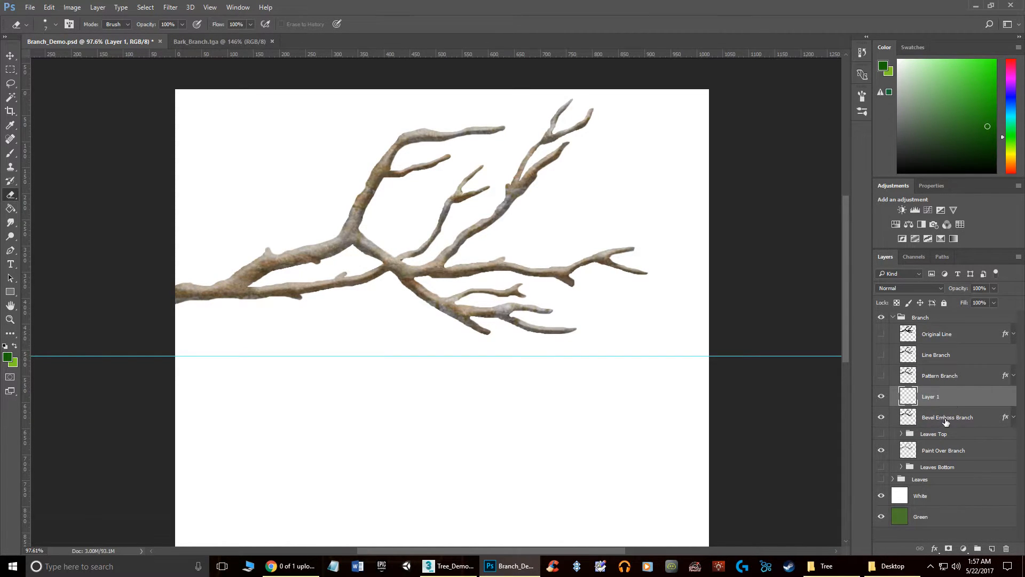
left_click(983, 419, "shift")
right_click(979, 403)
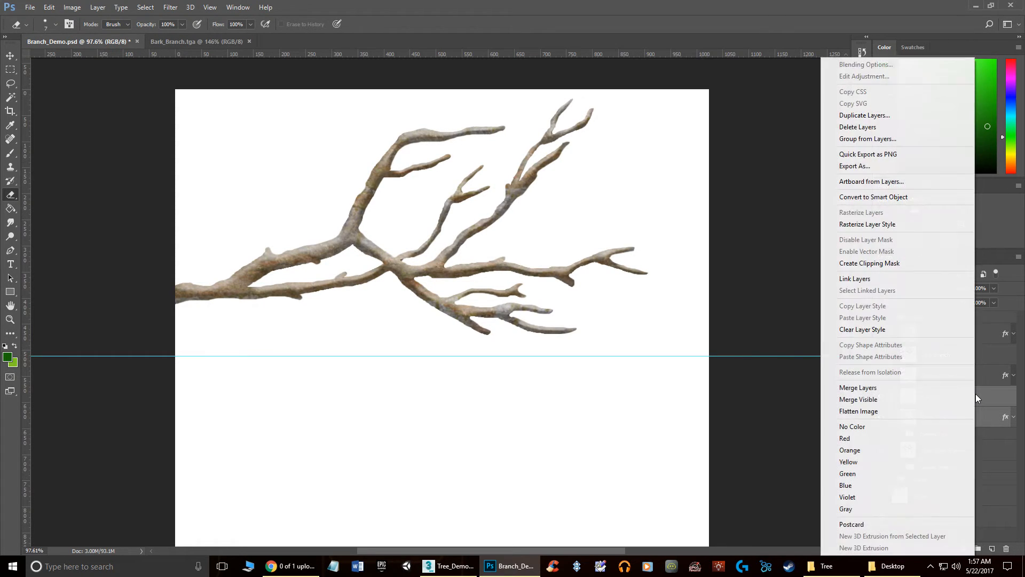
left_click(891, 389)
left_click(881, 397)
left_click(881, 397)
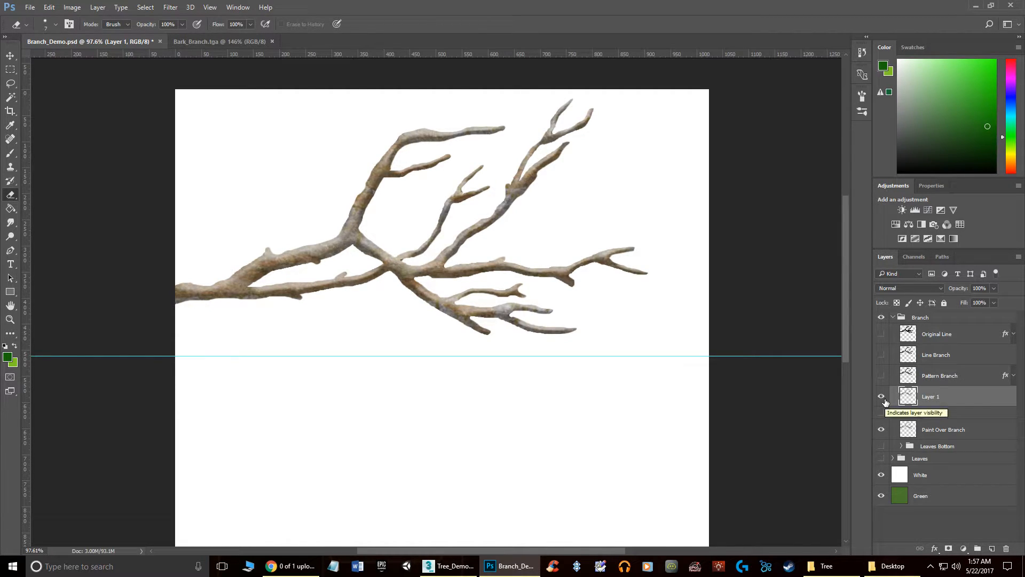
- Lighten the upper edges of the merged branch with the Dodge tool at brush size 15, range Midtones and exposure 50%
left_click(10, 237)
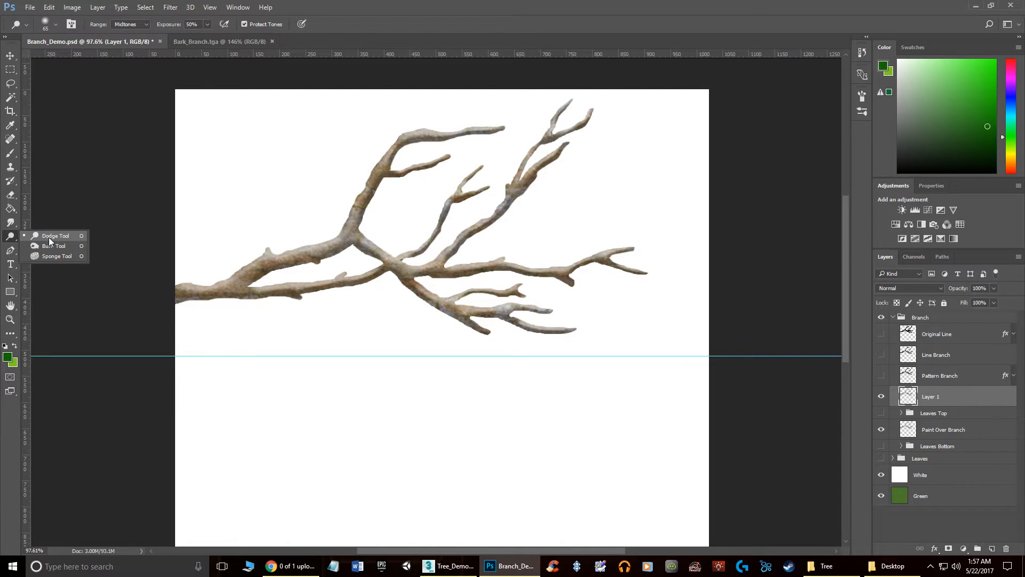
left_click(50, 237)
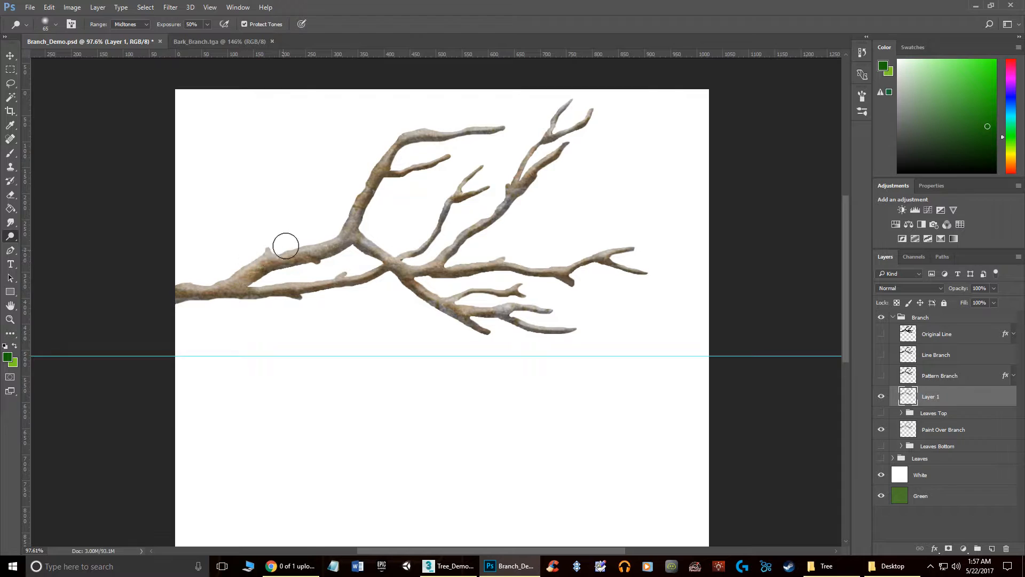
key("bracketleft")
key("bracketleft")
key("bracketleft")
key("bracketleft")
key("bracketleft")
key("bracketleft")
mouse_move(276, 260)
left_mouse_down()
mouse_move(345, 243)
mouse_move(285, 259)
left_mouse_up()
mouse_move(363, 243)
left_mouse_down()
mouse_move(390, 254)
mouse_move(365, 240)
left_mouse_up()
left_click_drag(401, 136, 419, 134)
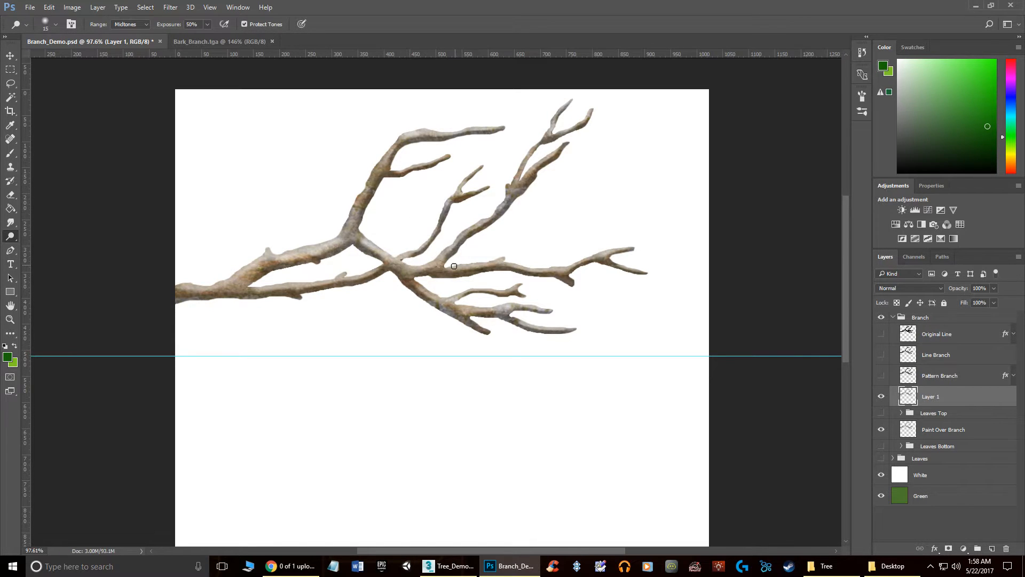
- Darken the shaded lower areas of the branch with the Burn tool at brush size 20, range Midtones and exposure 50%
right_click(11, 236)
left_click(51, 247)
key("bracketleft")
key("bracketleft")
key("bracketleft")
key("bracketleft")
key("bracketleft")
mouse_move(273, 297)
left_mouse_down()
mouse_move(230, 293)
mouse_move(251, 296)
mouse_move(230, 286)
mouse_move(262, 275)
left_mouse_up()
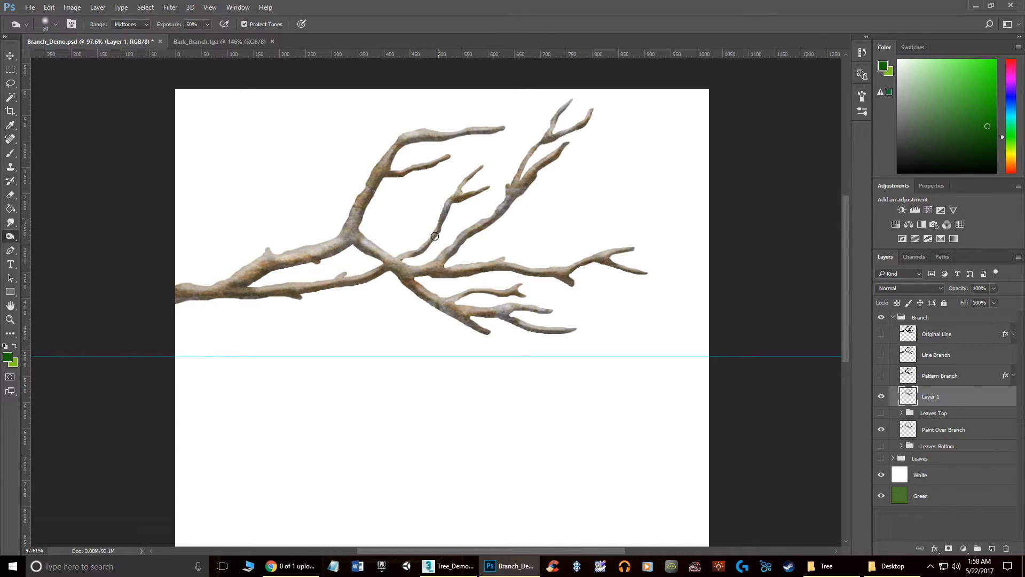
- Hide Layer 1 and Paint Over Branch, look through the contents of the Leaves Bottom group and hide that group again
left_click(881, 397)
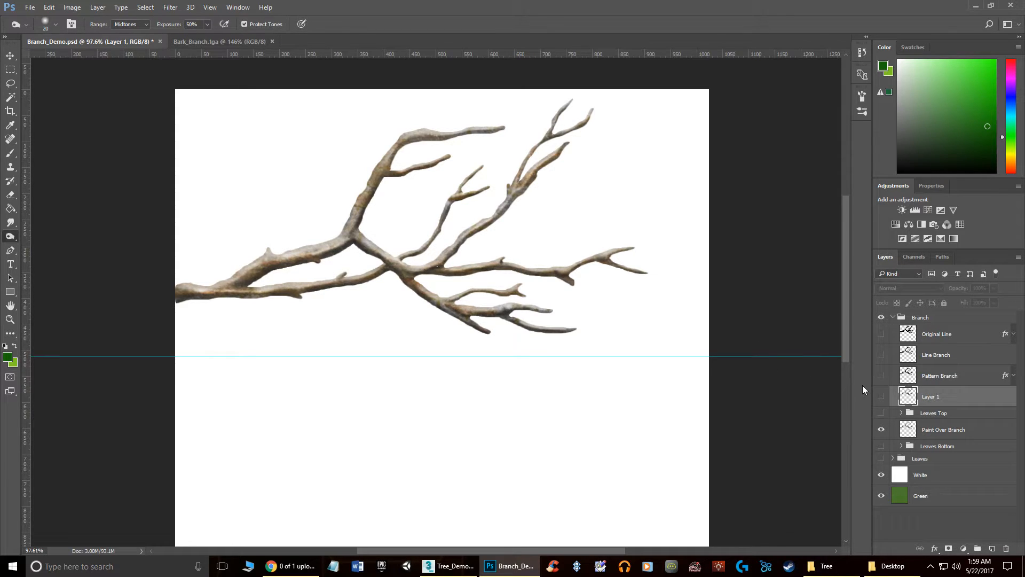
left_click(882, 432)
left_click(881, 446)
left_click(902, 446)
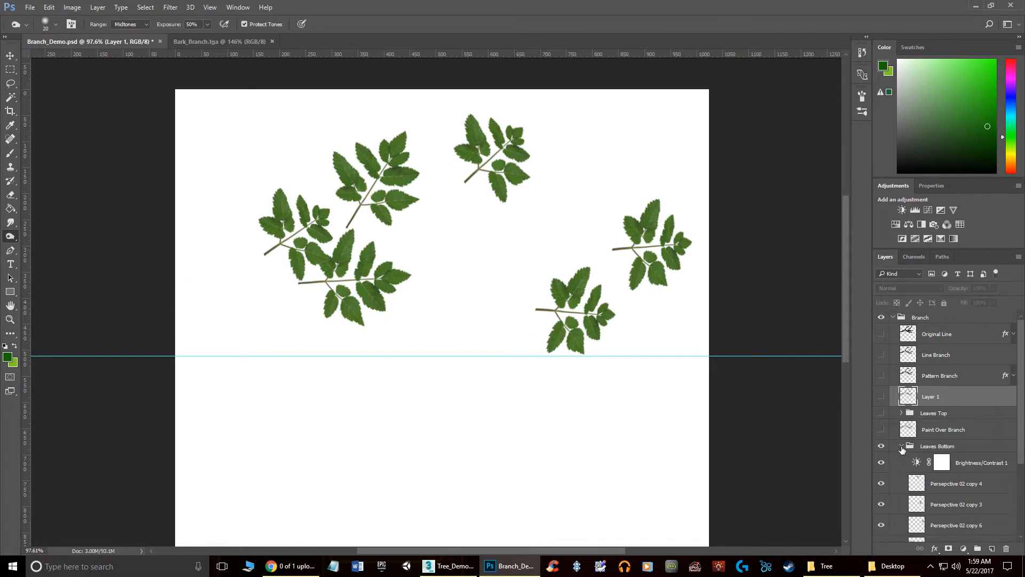
scroll(903, 450, "down", 4)
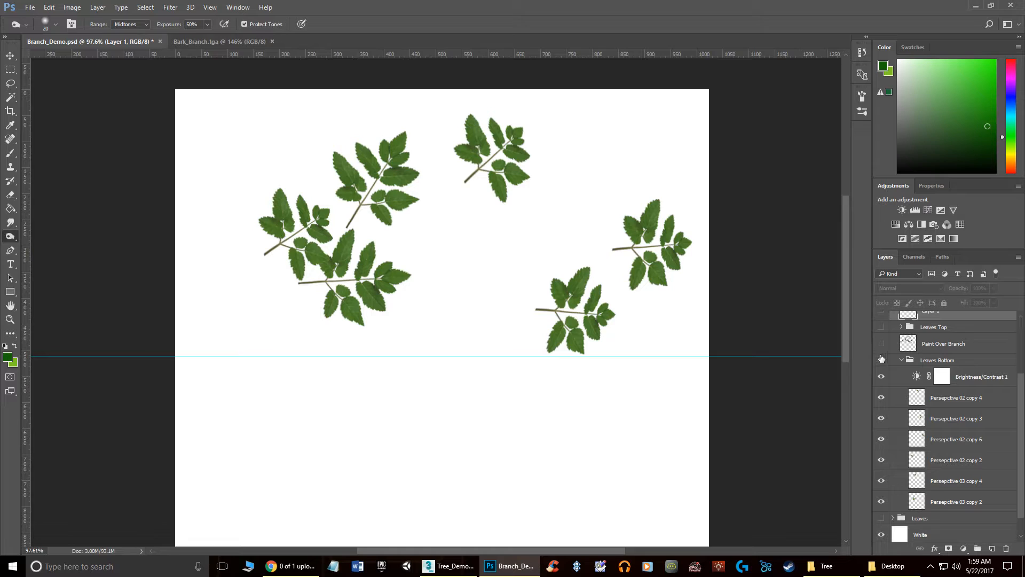
left_click(902, 360)
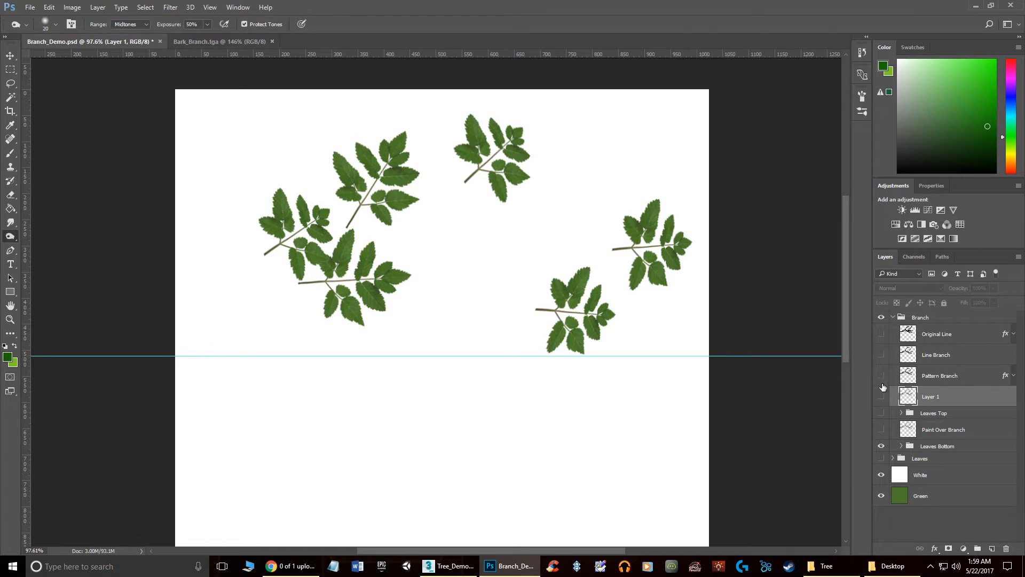
left_click(882, 448)
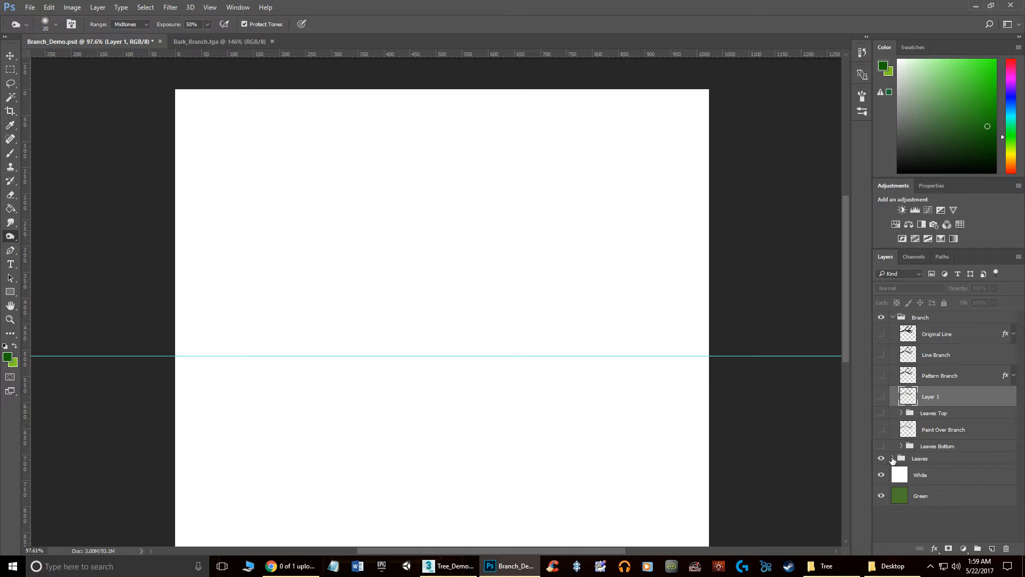
- Expand the Leaves group, display the Original leaf layer to examine the whole leaf and hide it again
left_click(892, 458)
left_click(882, 489)
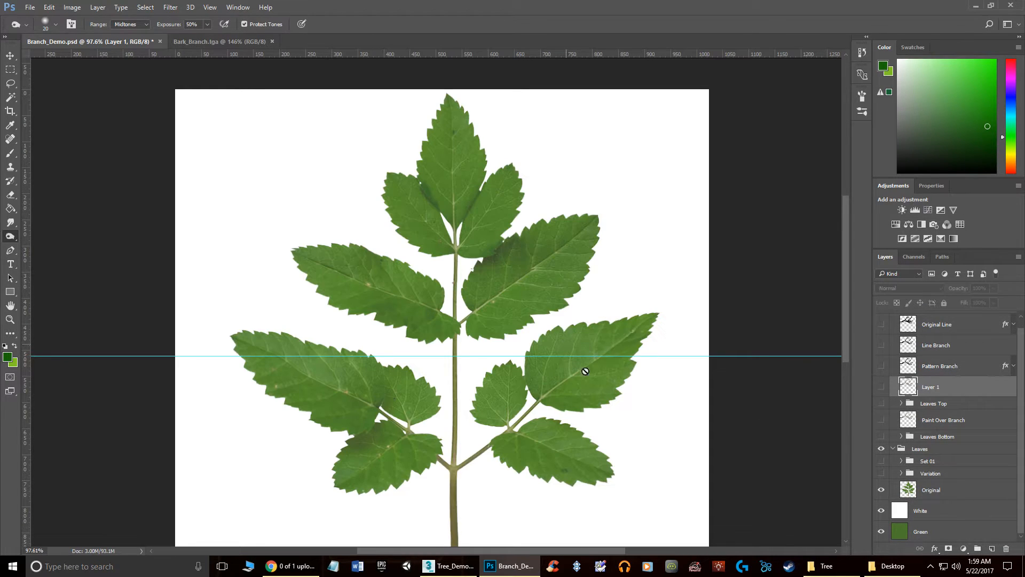
scroll(512, 367, "down", 2, "alt")
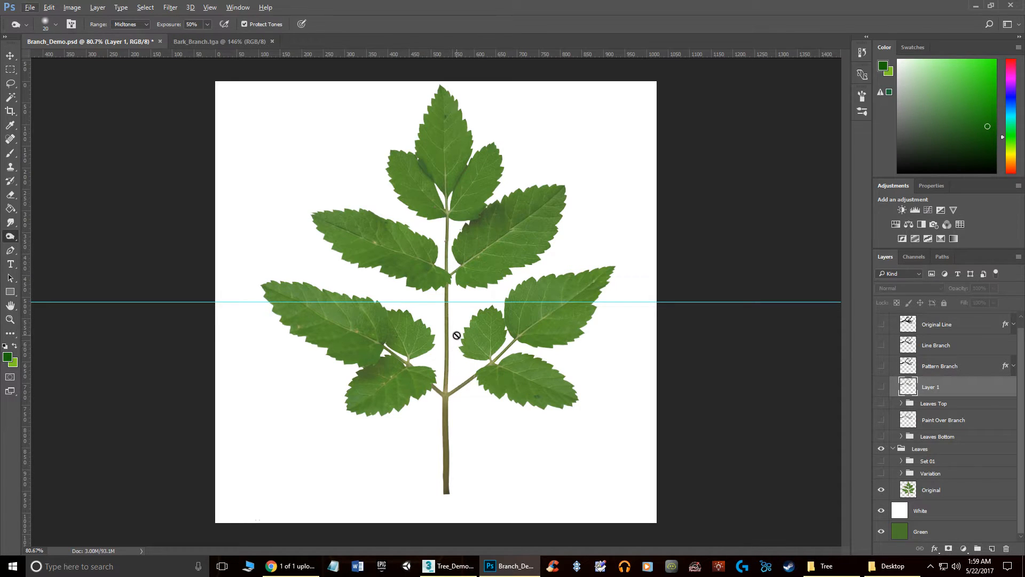
left_click(881, 490)
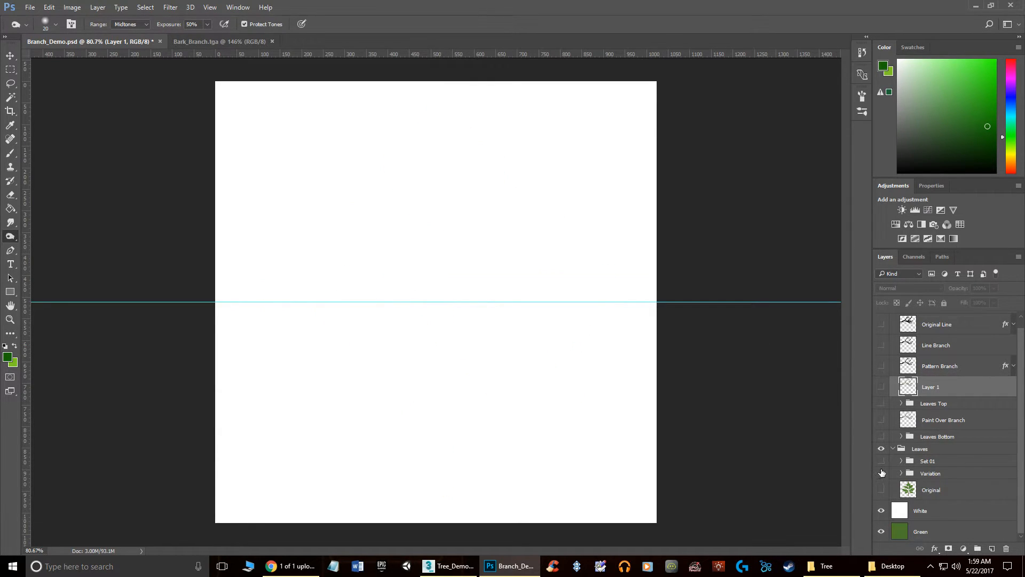
- Show and expand the Set 01 leaf group, and toggle the Persepctive 03 layer to identify its leaf
left_click(881, 461)
scroll(573, 427, "up", 4, "alt")
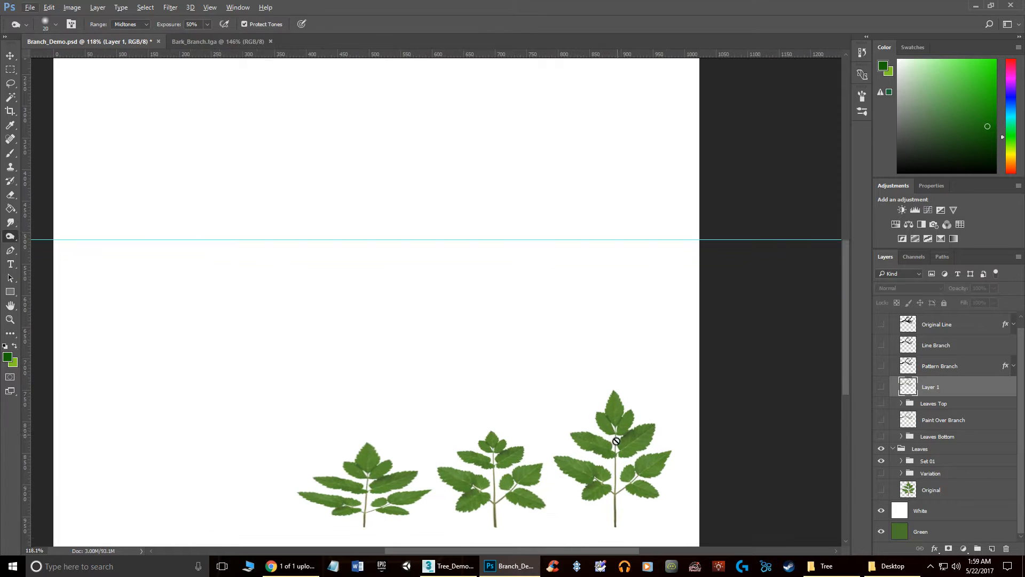
scroll(618, 435, "down", 1)
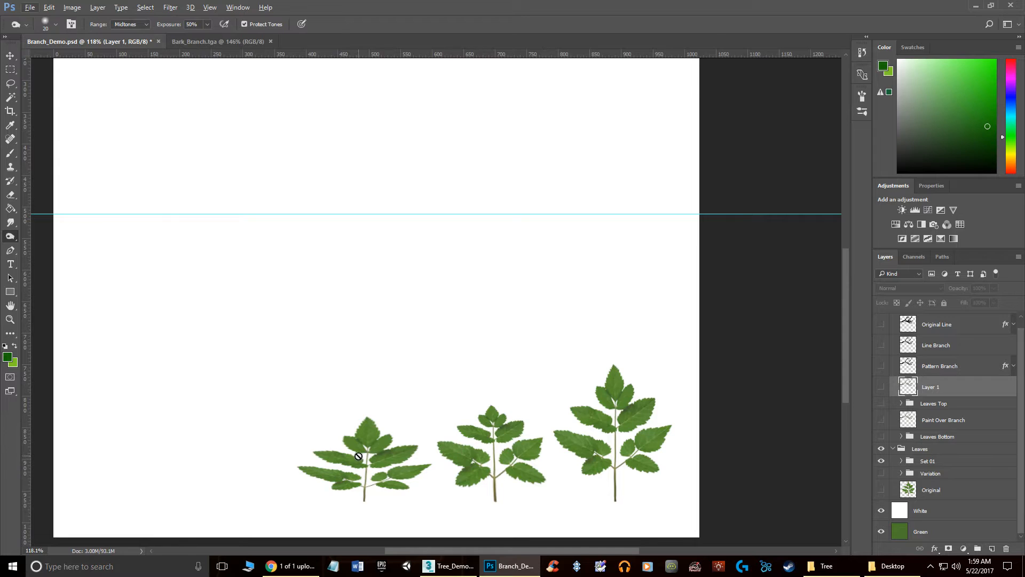
left_click(901, 461)
left_click(882, 498)
left_click(881, 498)
- Start a Perspective Warp on the Persepctive 03 layer and lay out a rectangular plane around its leaf
left_click(957, 499)
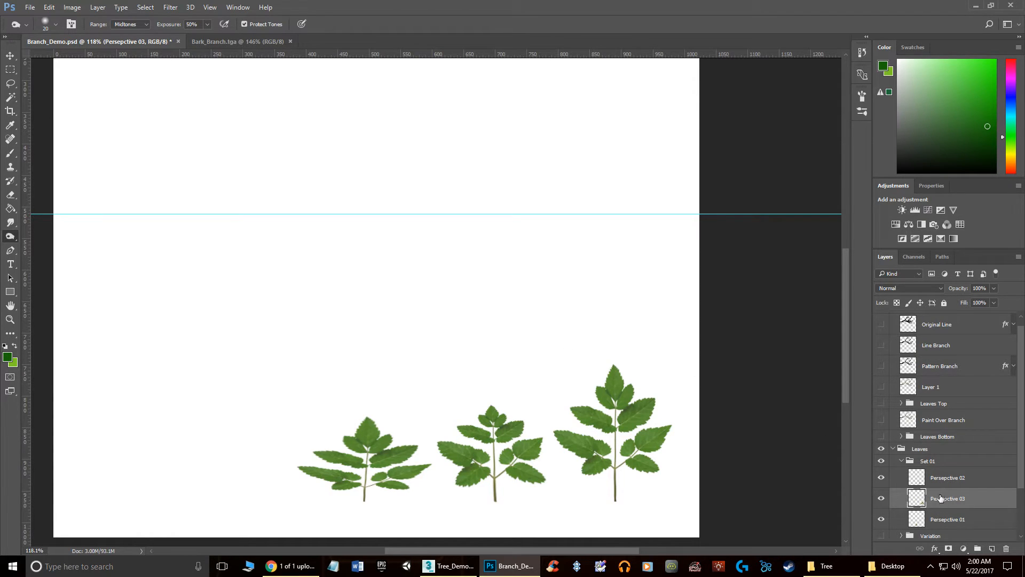
left_click(48, 9)
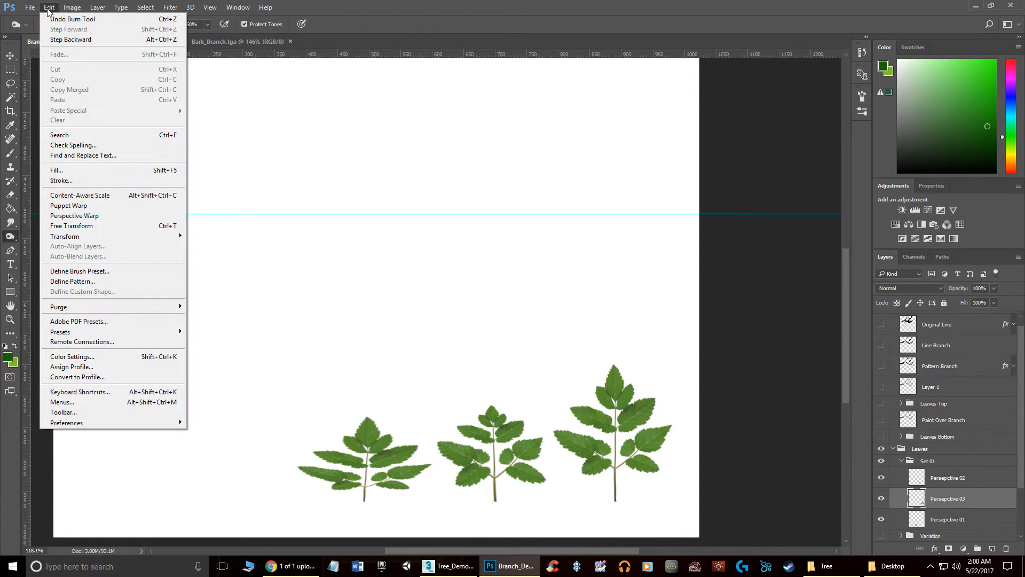
left_click(88, 215)
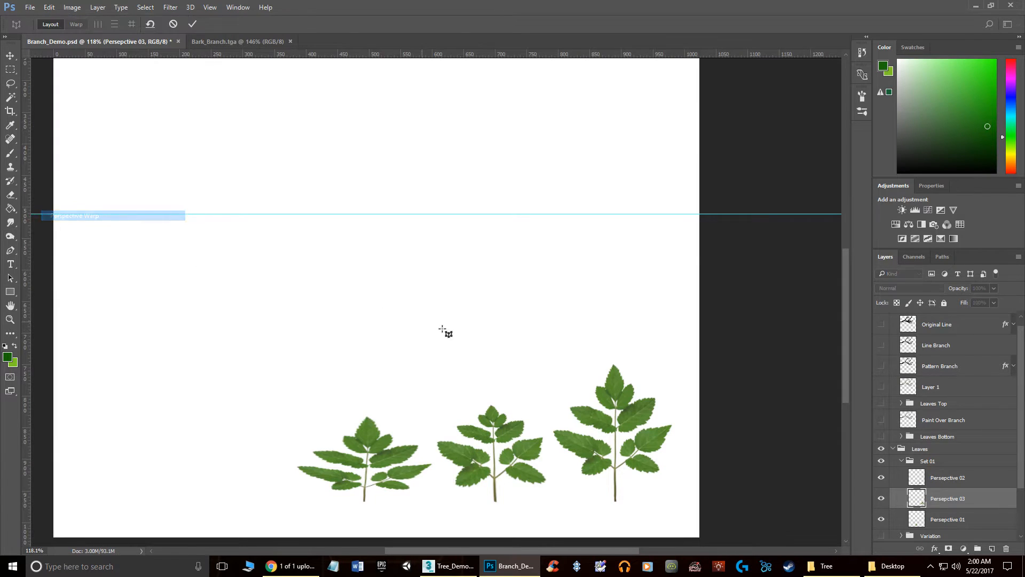
left_click_drag(546, 356, 686, 511)
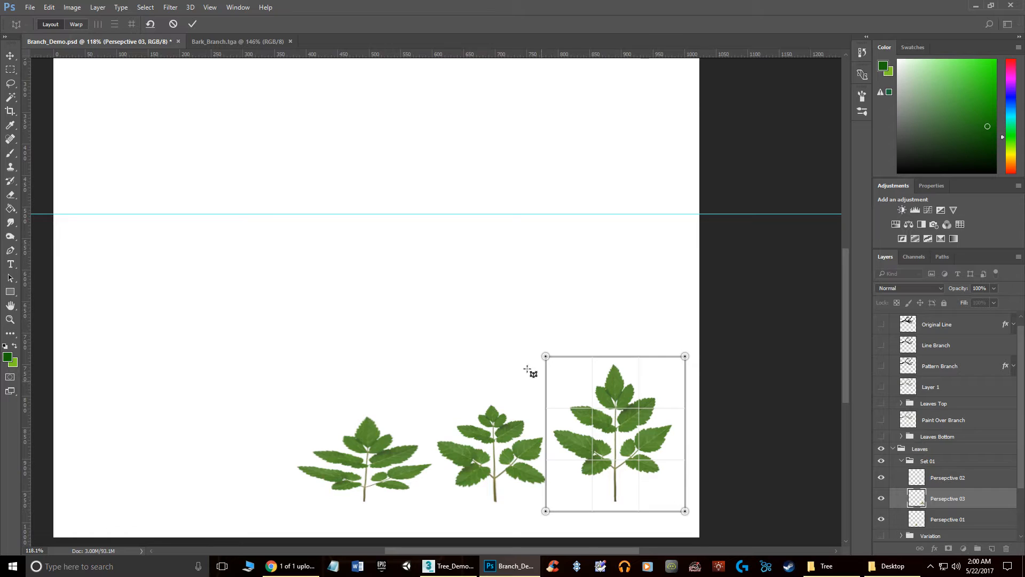
mouse_move(546, 357)
left_mouse_down()
mouse_move(561, 361)
mouse_move(545, 358)
left_mouse_up()
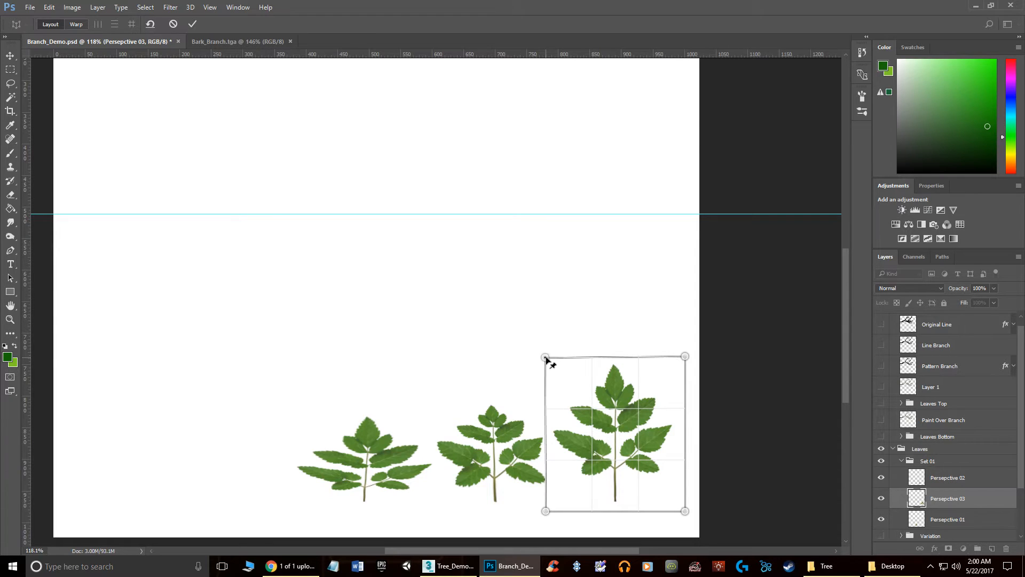
- Switch the Perspective Warp to warping mode and try narrowing the top of the Persepctive 03 leaf with the plane's upper corners
key("w")
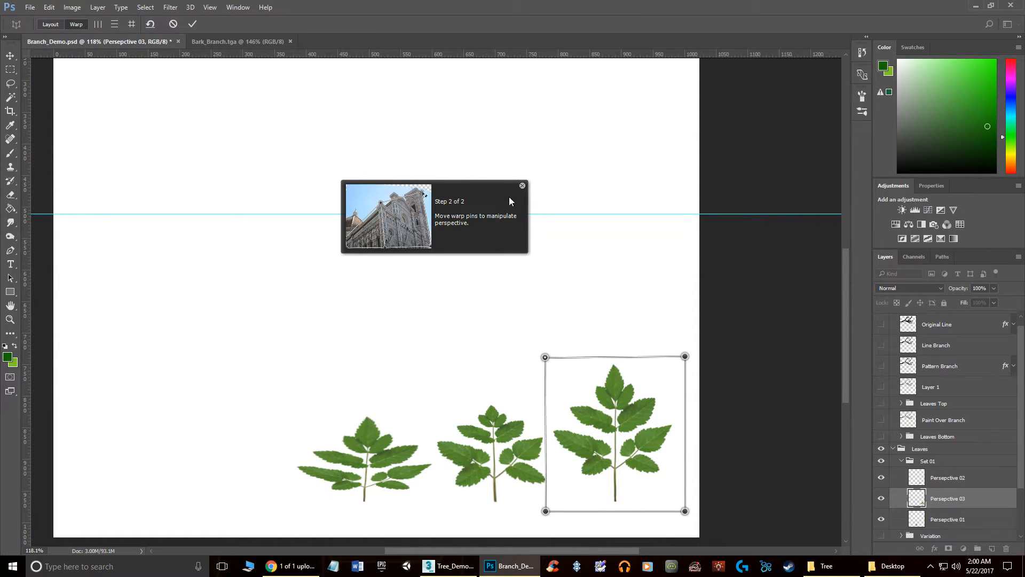
left_click(522, 186)
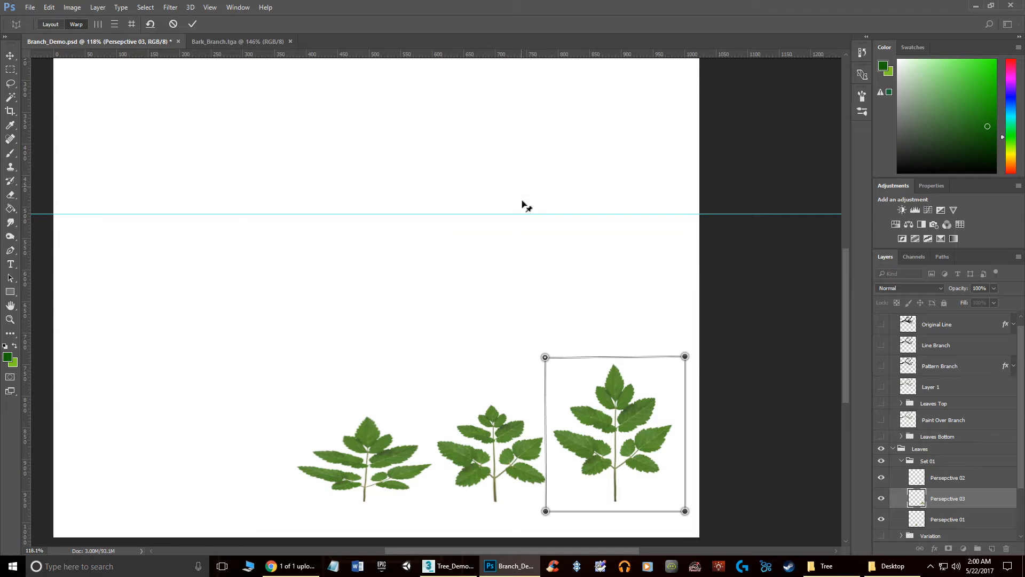
left_click_drag(545, 358, 586, 367)
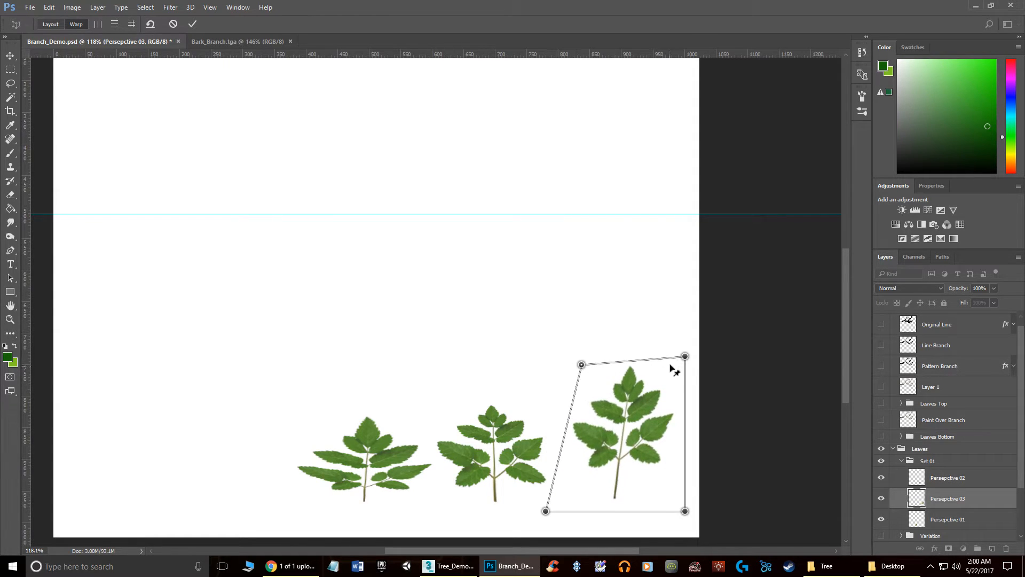
mouse_move(684, 357)
left_mouse_down()
mouse_move(656, 365)
mouse_move(670, 363)
left_mouse_up()
left_click_drag(579, 366, 551, 368)
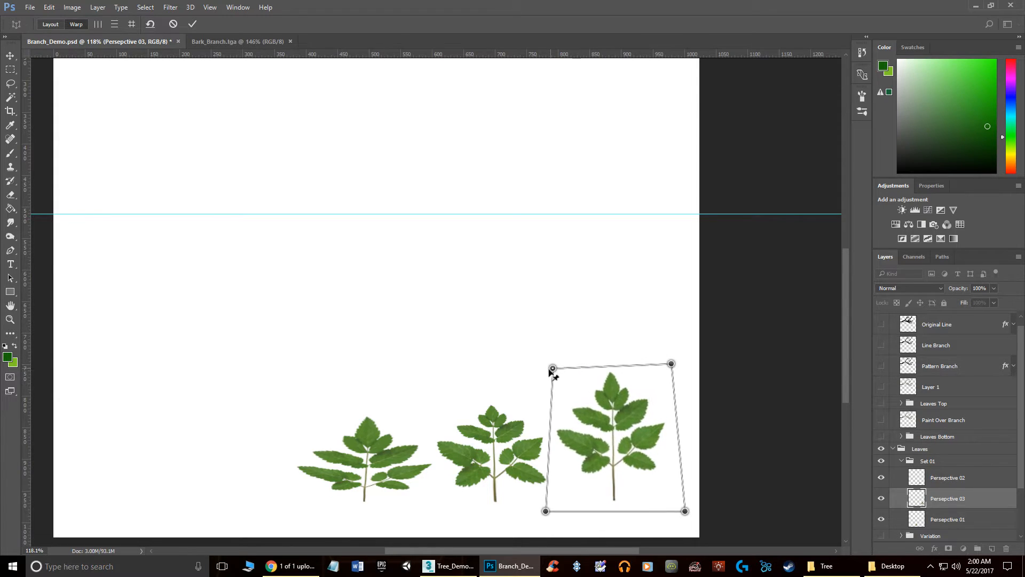
left_click_drag(672, 365, 673, 373)
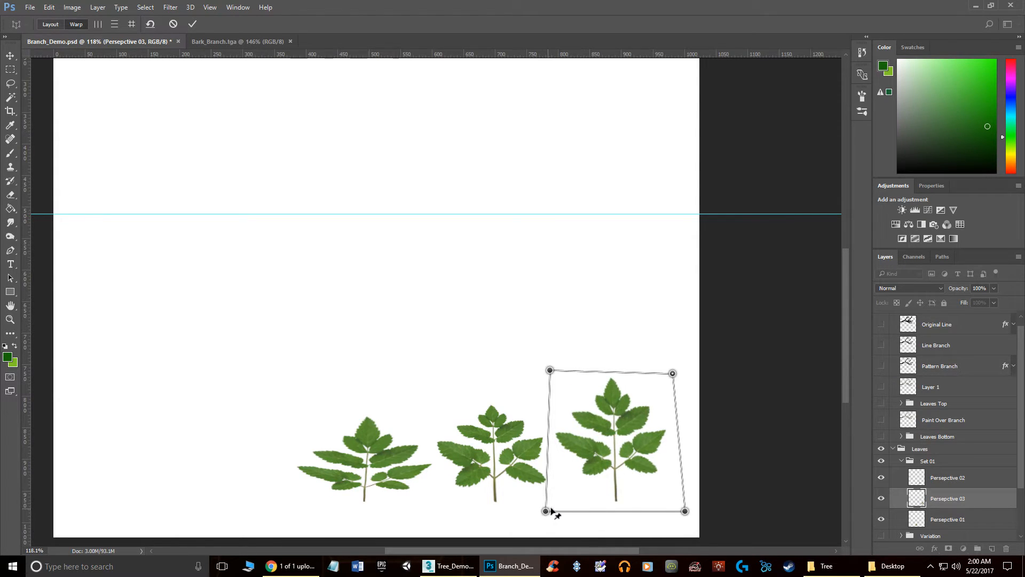
- Try tapering the leaf toward its base by pulling the lower corners inward and spreading the upper ones, and leave the warp
left_click_drag(552, 508, 587, 498)
left_click_drag(685, 512, 651, 497)
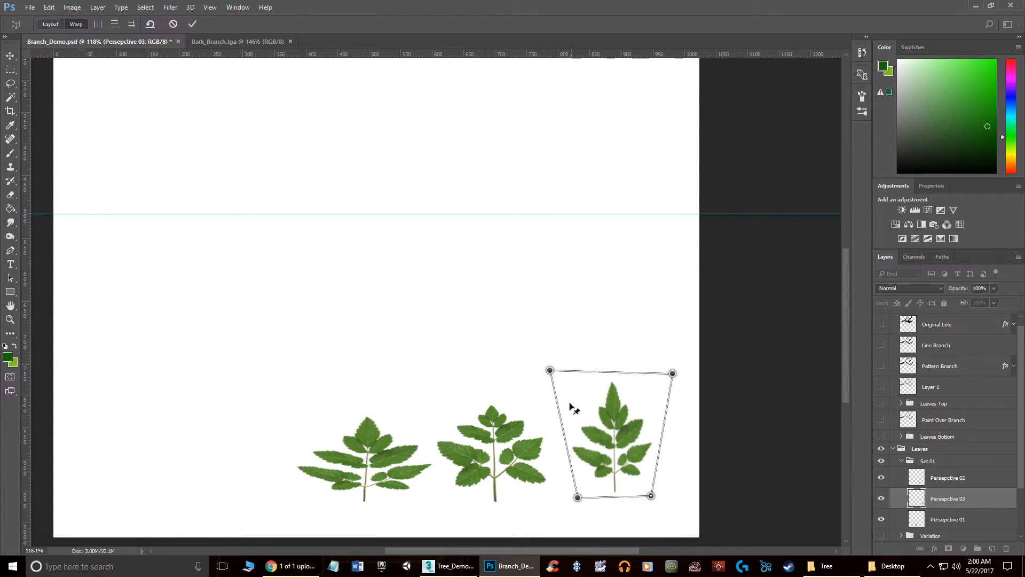
left_click_drag(550, 370, 543, 372)
left_click_drag(673, 374, 677, 373)
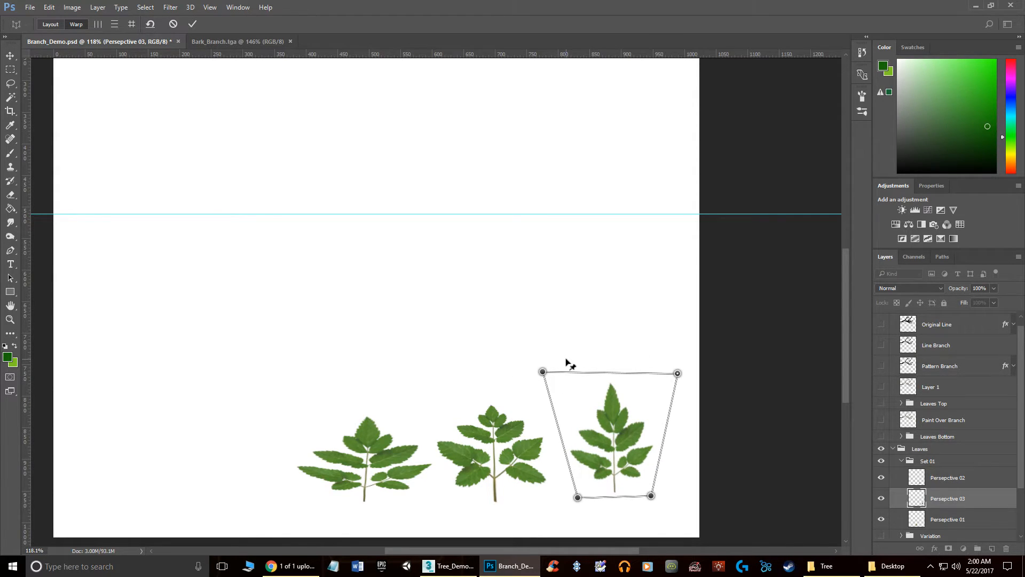
key("Return")
key("o")
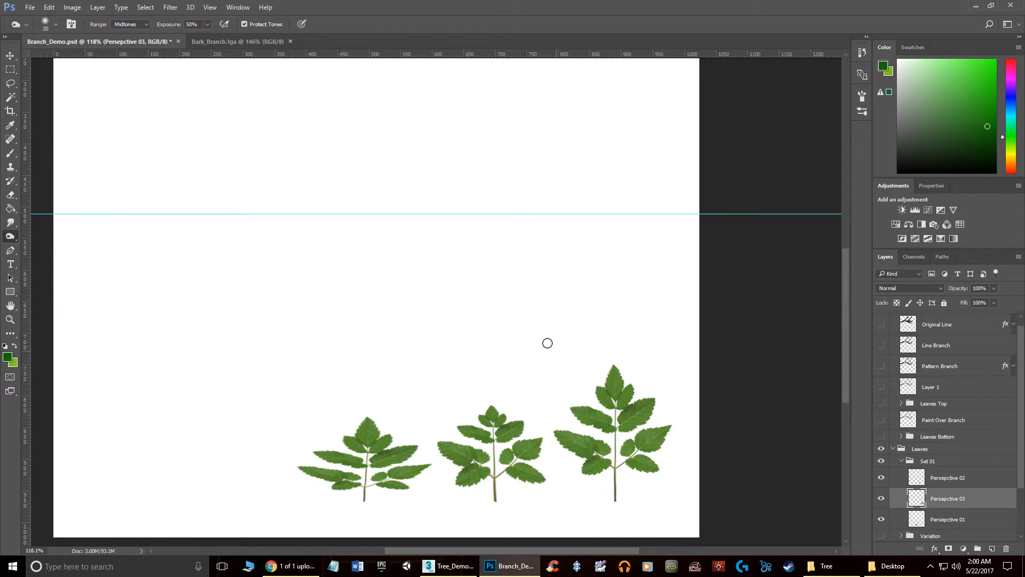
- Display the Variation group to examine its recoloured leaves, and collapse Set 01 and hide the whole Leaves group
scroll(952, 461, "down", 3)
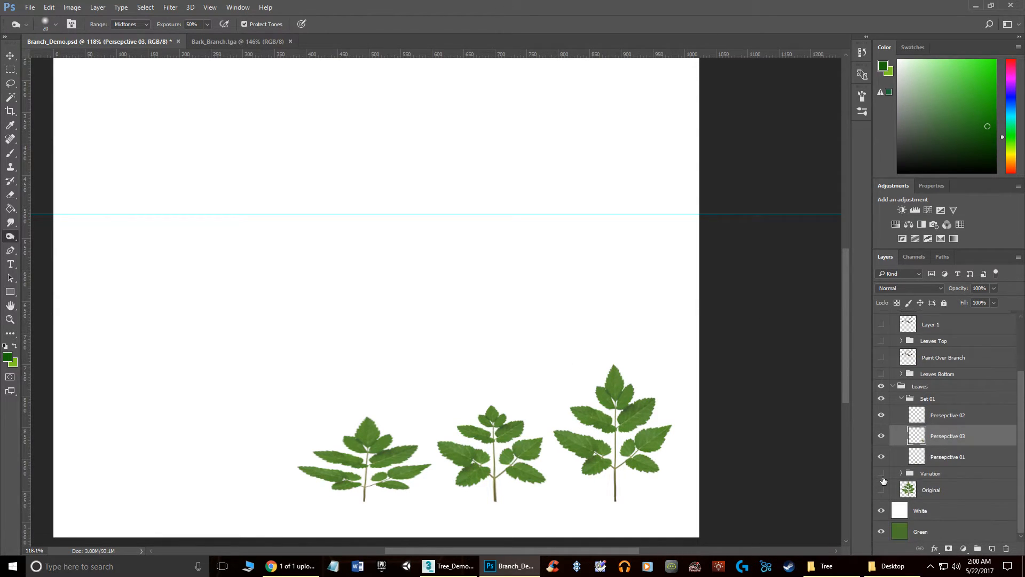
left_click(882, 474)
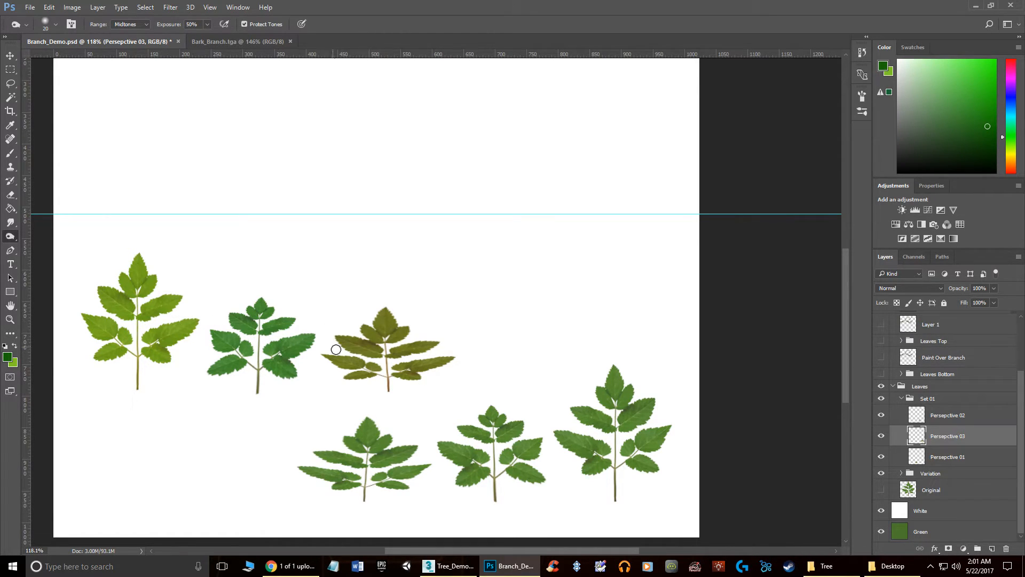
scroll(334, 347, "down", 3, "alt")
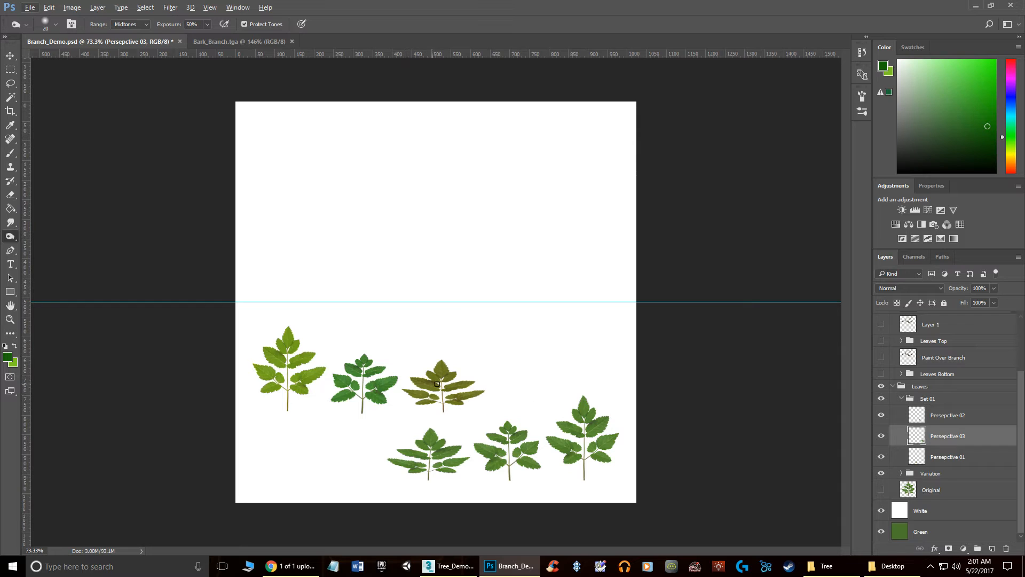
left_click(901, 399)
left_click(883, 449)
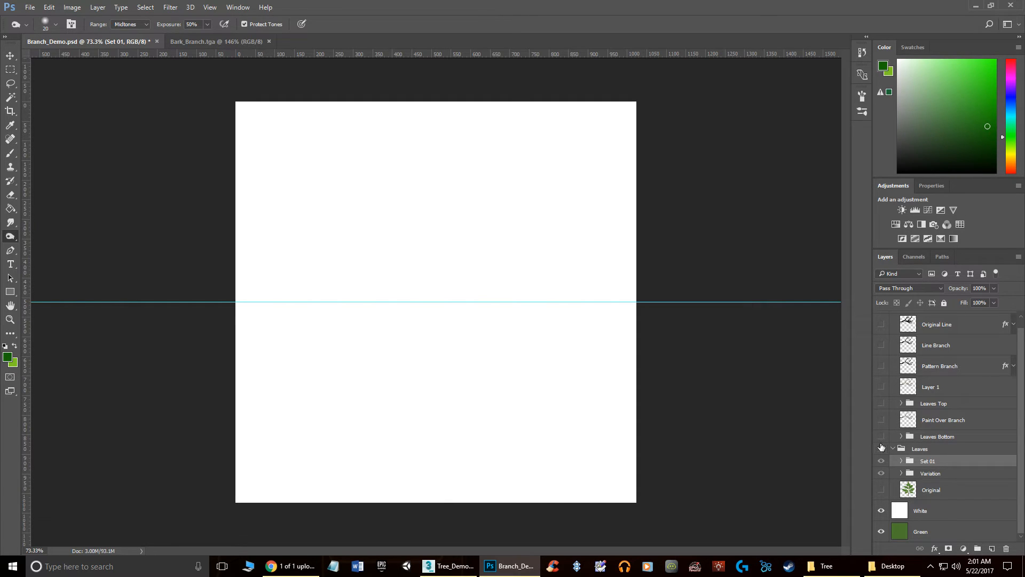
- Show the Leaves Bottom group together with the Pattern Branch layer and inspect how the leaves sit behind the branch
left_click(937, 404)
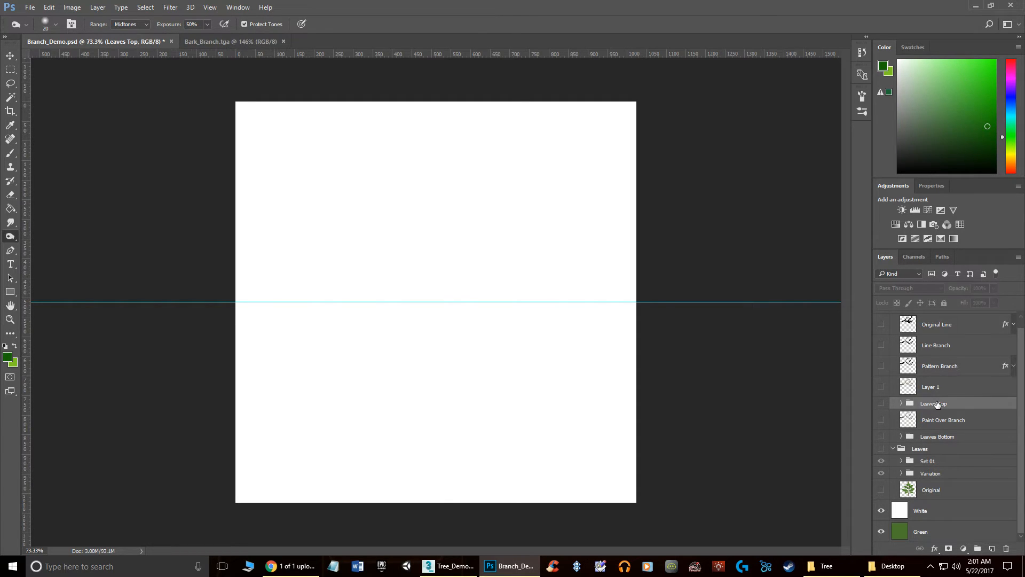
left_click(881, 437)
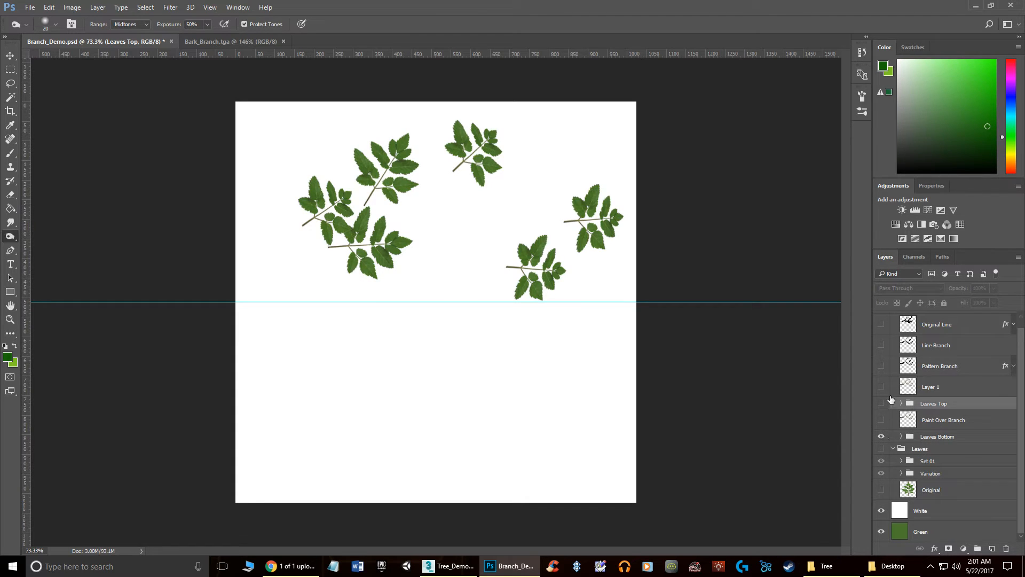
left_click(882, 367)
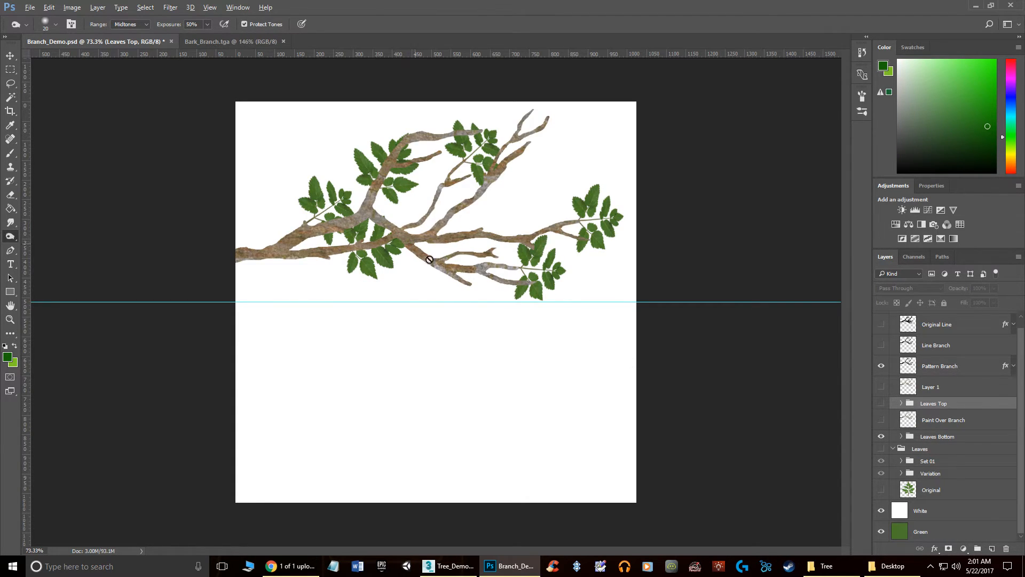
scroll(417, 246, "up", 5, "alt")
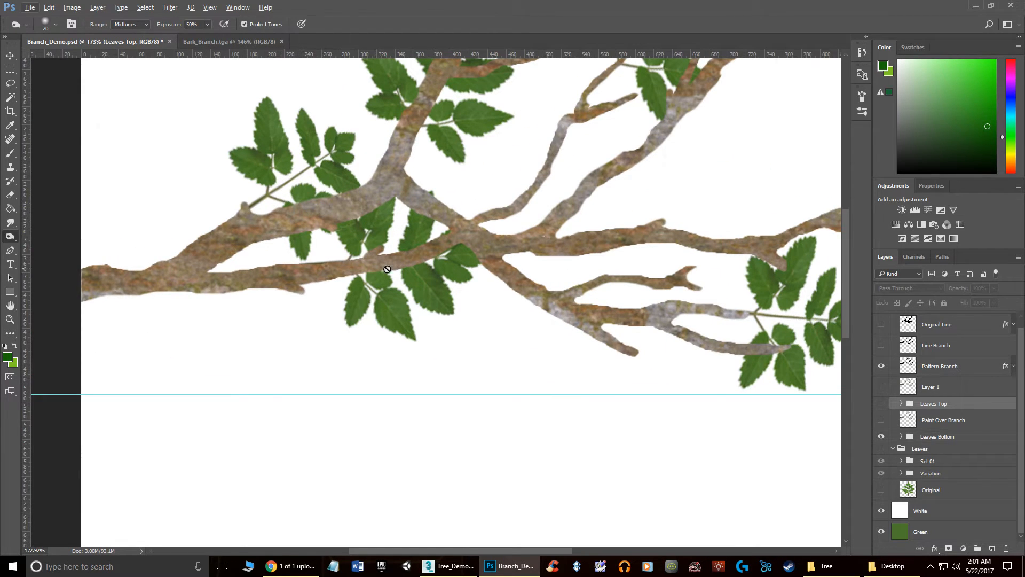
scroll(530, 345, "down", 4, "alt")
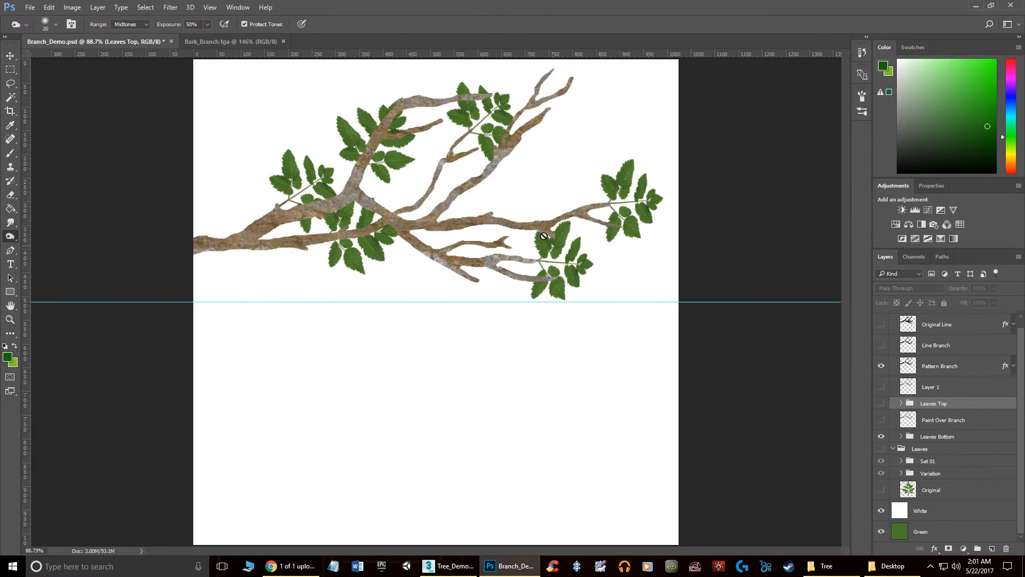
scroll(408, 142, "up", 3, "alt")
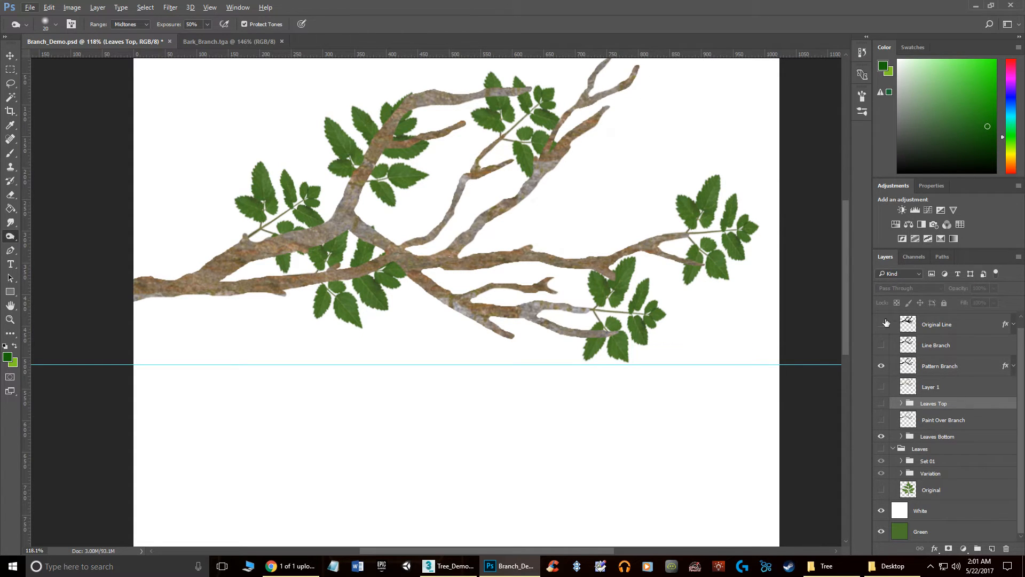
- Hide the Pattern Branch layer and show Layer 1 in its place to view the shaded branch over the leaves
left_click(882, 366)
left_click(882, 387)
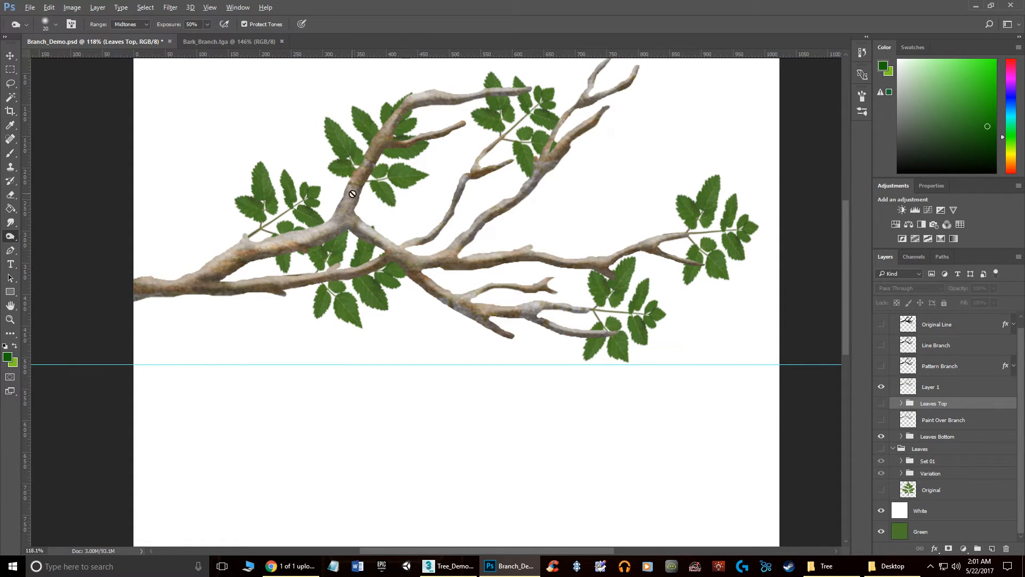
scroll(305, 198, "down", 2, "alt")
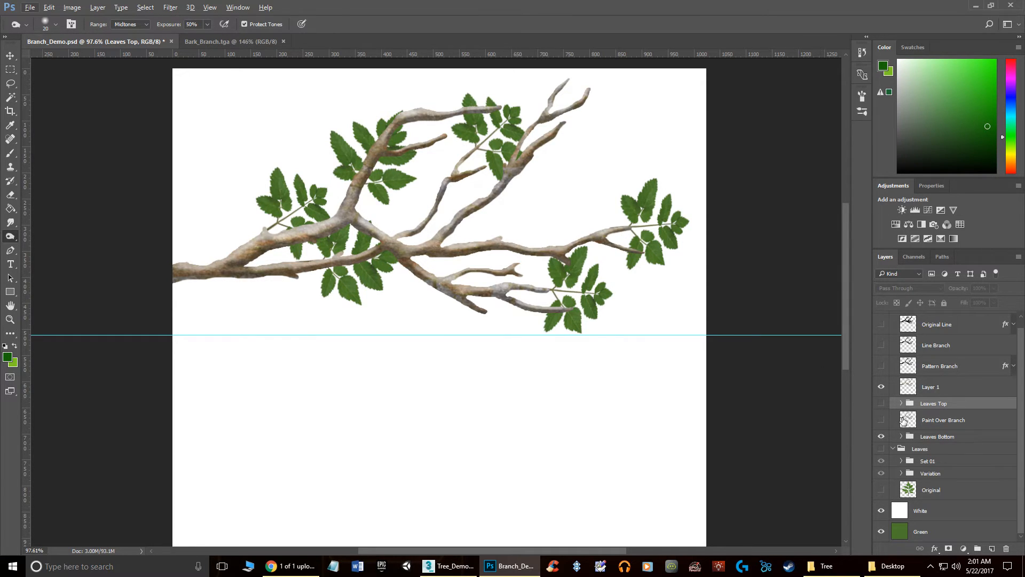
- Show the Leaves Top group and replace Layer 1 with the Paint Over Branch layer to view the complete leafy branch
left_click(882, 404)
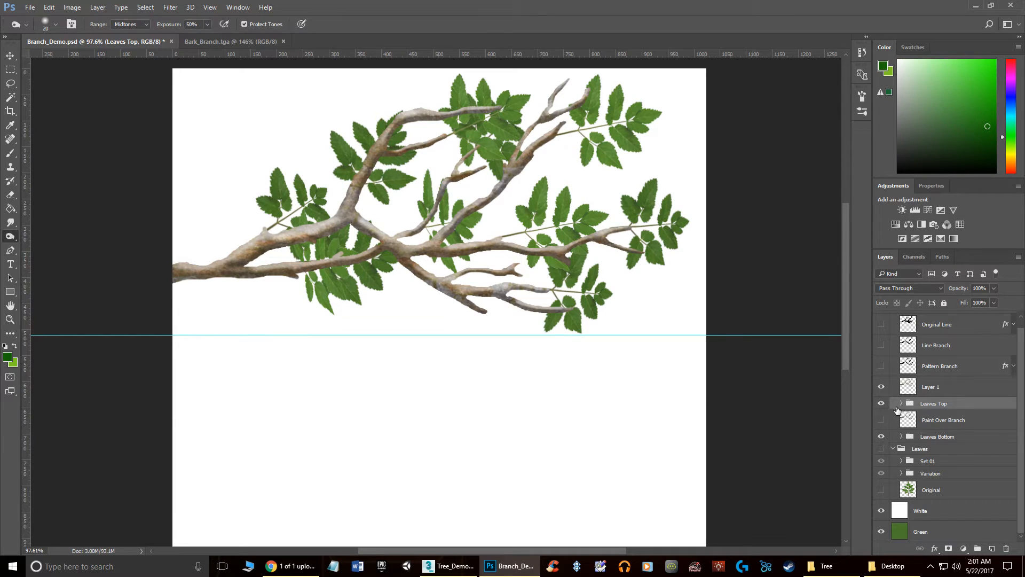
left_click(882, 387)
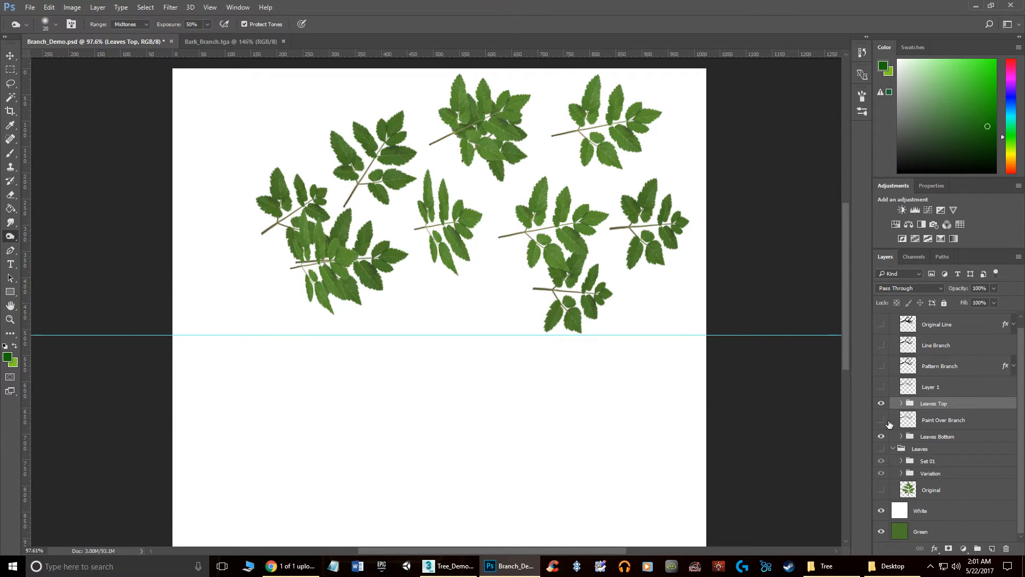
left_click(882, 420)
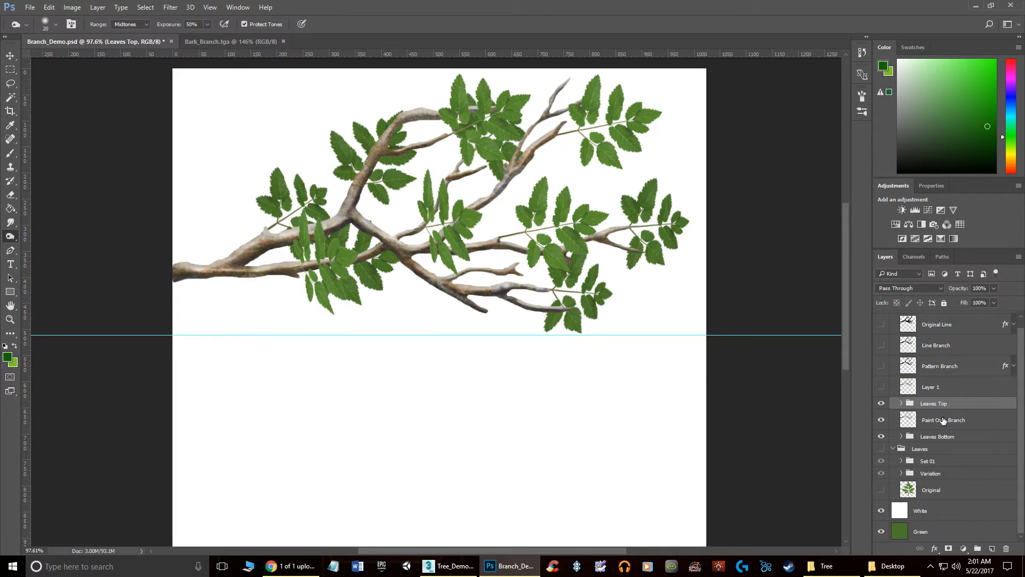
left_click(881, 404)
left_click(881, 405)
scroll(570, 338, "down", 2, "alt")
key("ctrl+plus")
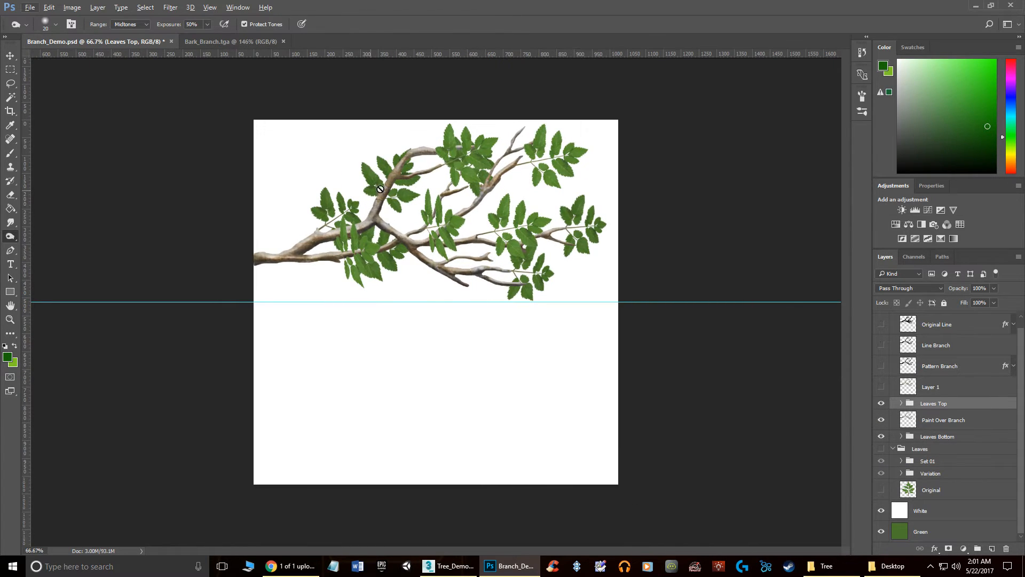
- Hide the White layer to use the green background, and look at the Alpha 1 entry among the channels
left_click(881, 511)
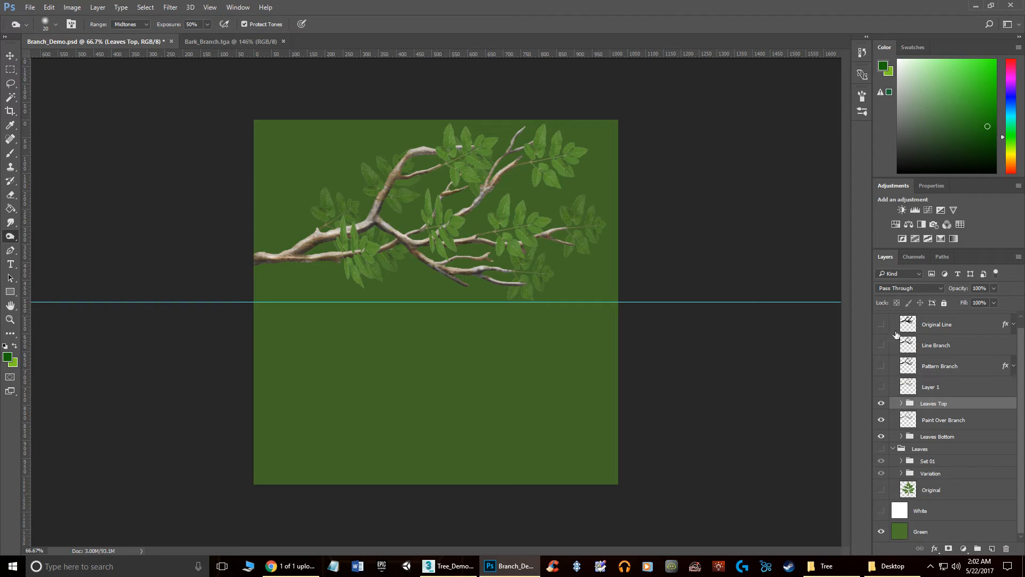
left_click(915, 257)
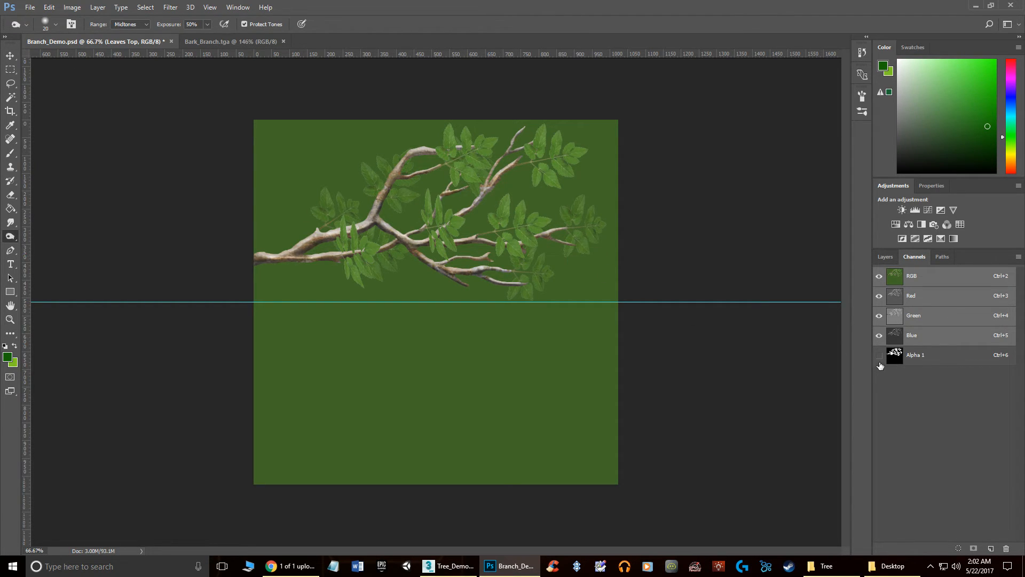
left_click(884, 257)
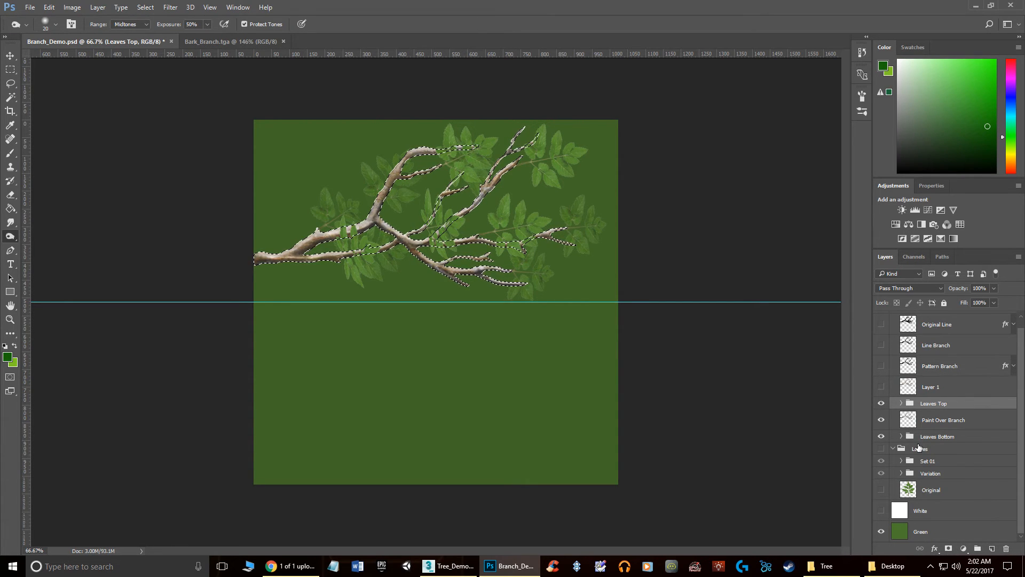
- Expand the Leaves Top and Leaves Bottom groups and add the outlines of the Leaves Top leaf layers to the branch selection
left_click(901, 404)
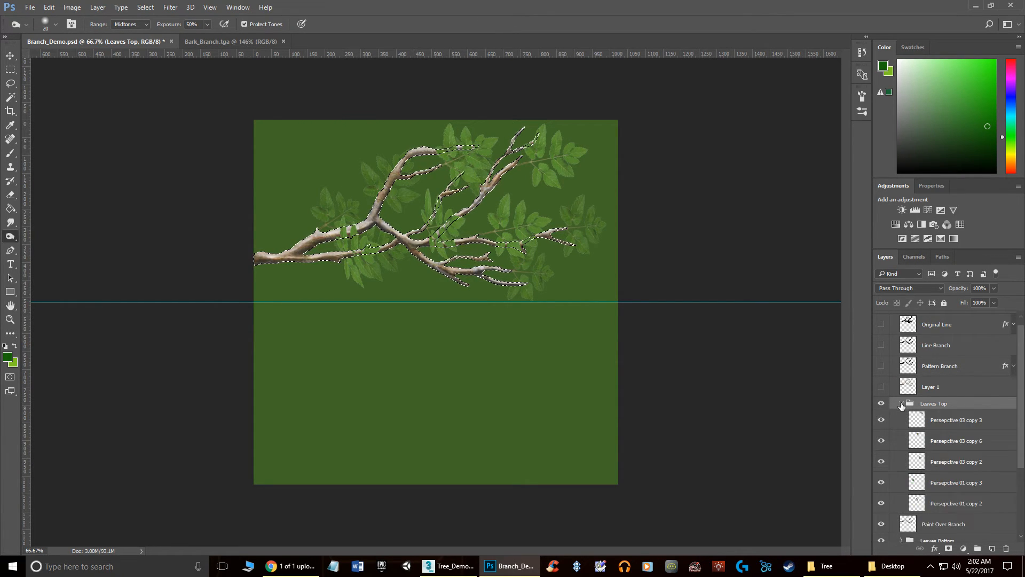
scroll(905, 427, "down", 2)
left_click(901, 492)
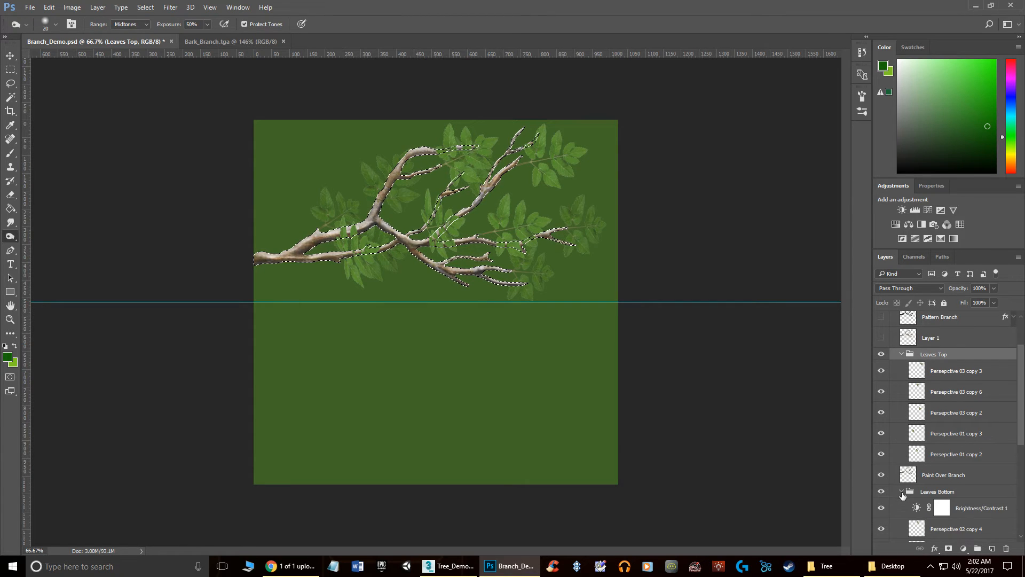
scroll(902, 495, "down", 1)
left_click(918, 374, "ctrl+shift")
left_click(917, 392, "ctrl+shift")
left_click(919, 431, "ctrl+shift")
- Add the outlines of the Leaves Bottom leaf layers, including Persepctive 03 copy 4, to the selection
scroll(919, 434, "down", 5)
left_click(922, 446, "ctrl+shift")
left_click(918, 465, "ctrl+shift")
left_click(916, 489, "ctrl+shift")
left_click(915, 514, "ctrl+shift")
scroll(917, 528, "down", 2)
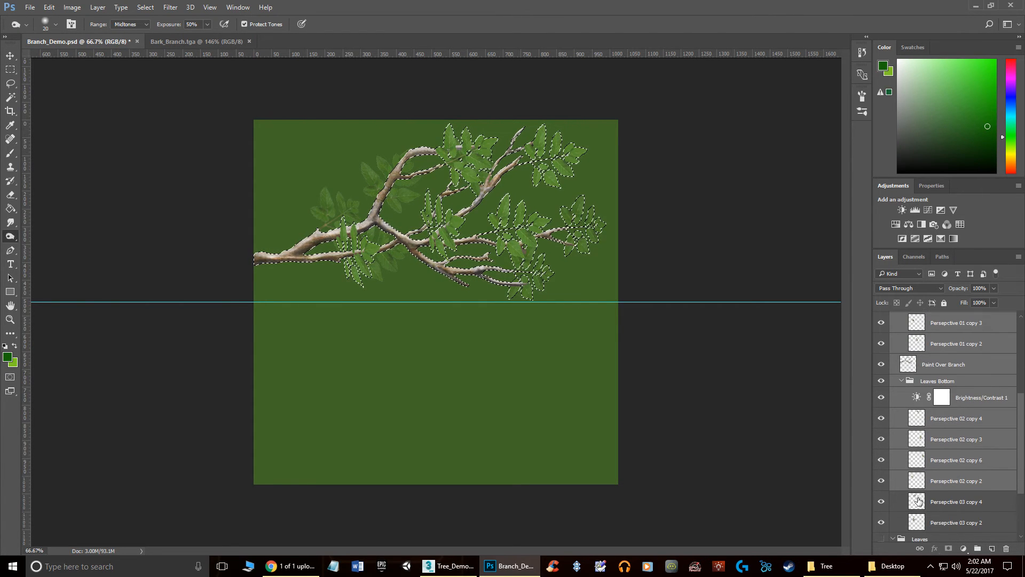
left_click(921, 504, "ctrl+shift")
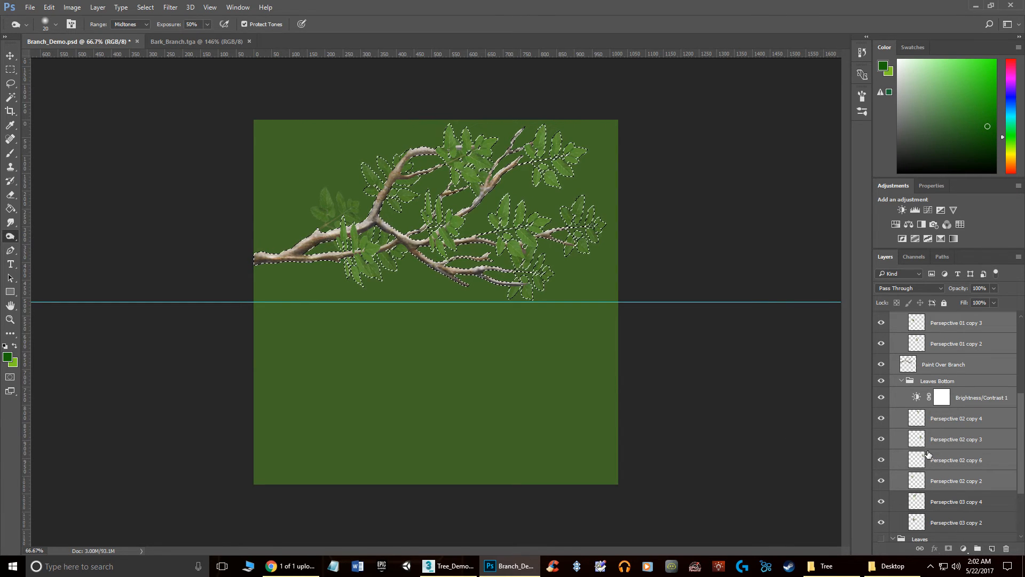
- Look at the document's channels with Alpha 1, and switch to the Tree_Demo scene in 3ds Max
scroll(940, 495, "down", 2)
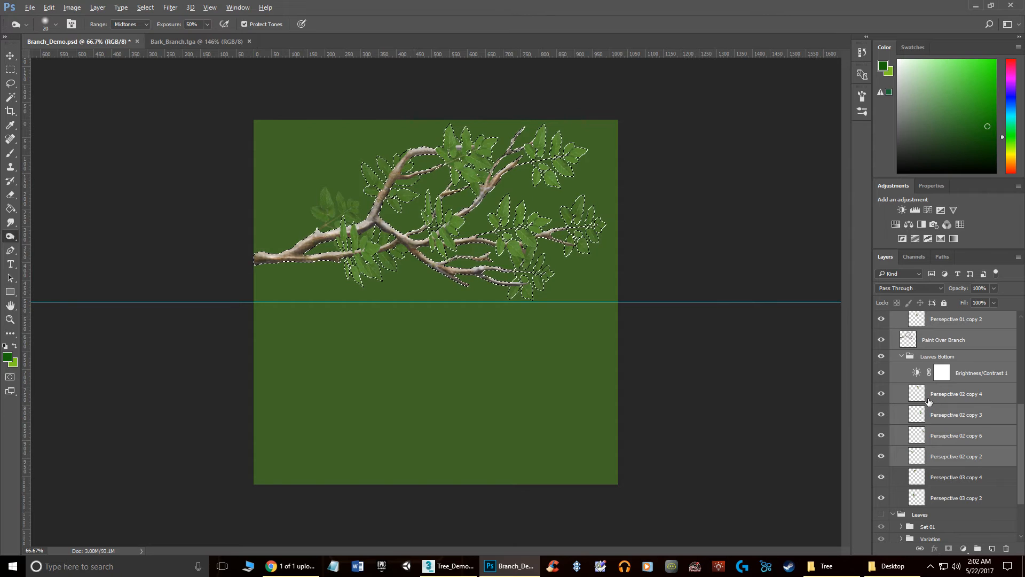
key("alt")
scroll(933, 420, "up", 6)
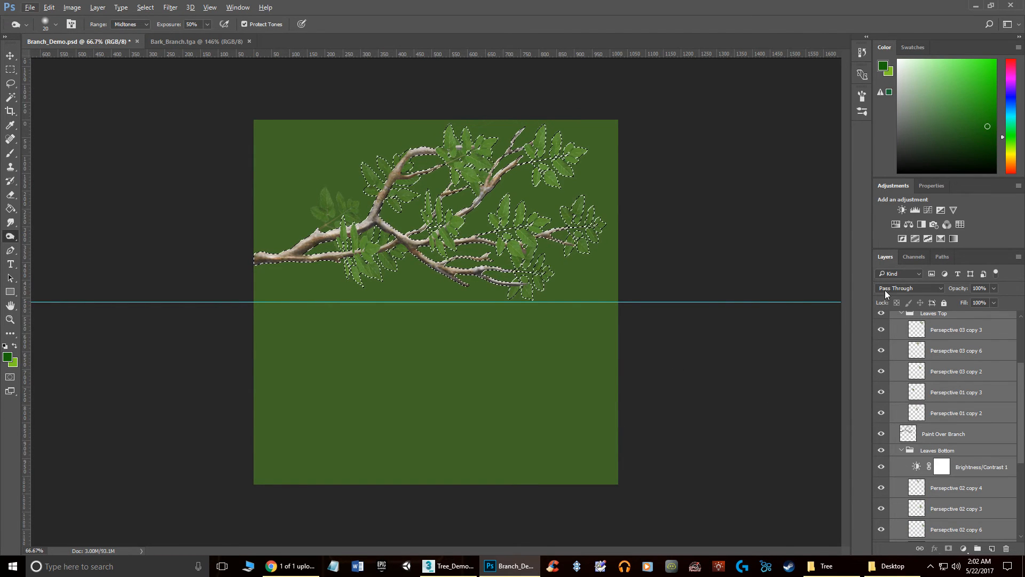
left_click(914, 257)
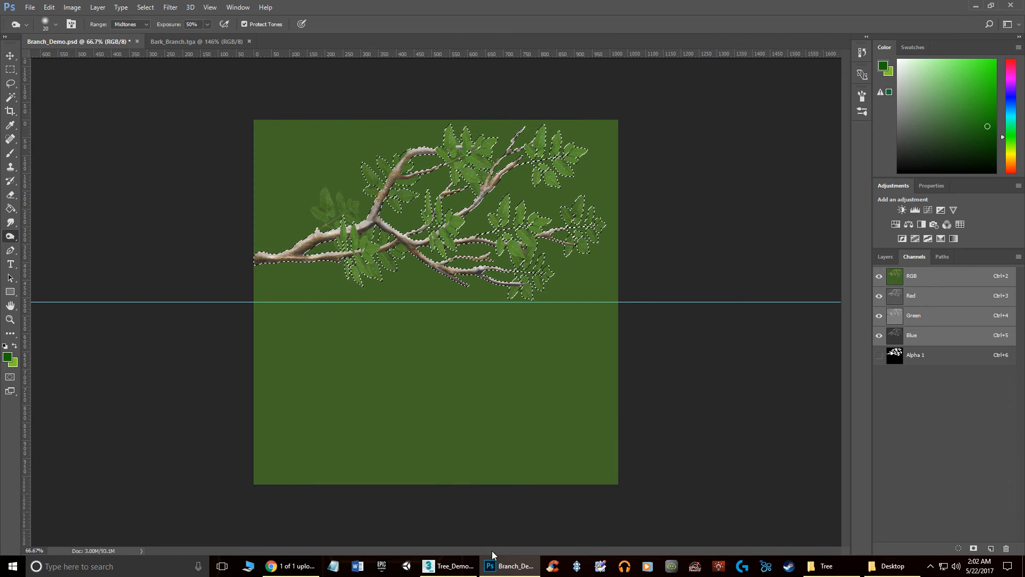
left_click(446, 572)
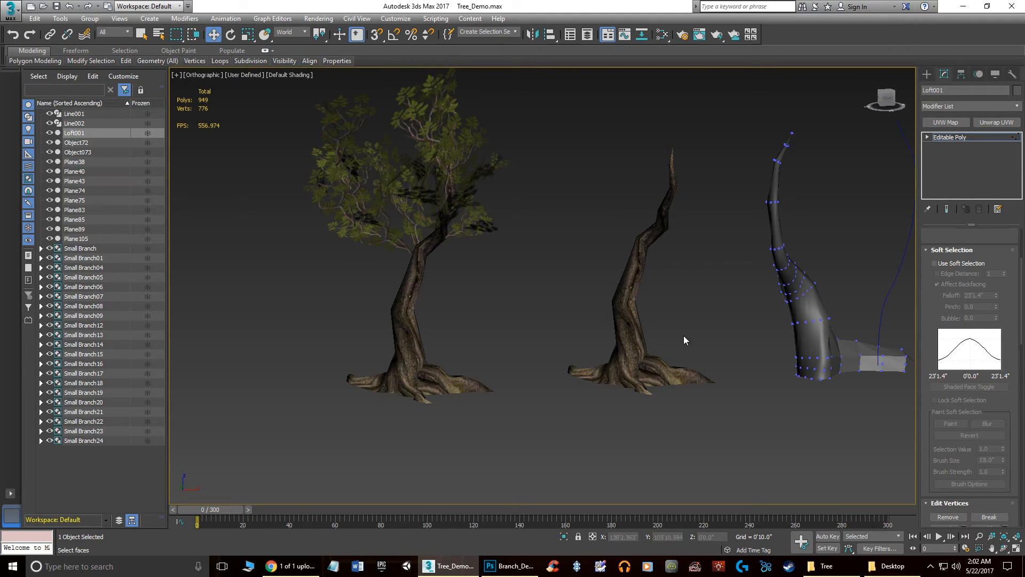
- Leave sub-object editing of Loft001 and select the Small Branch09 group in the leafy tree's crown
middle_click_drag(691, 334, 712, 347)
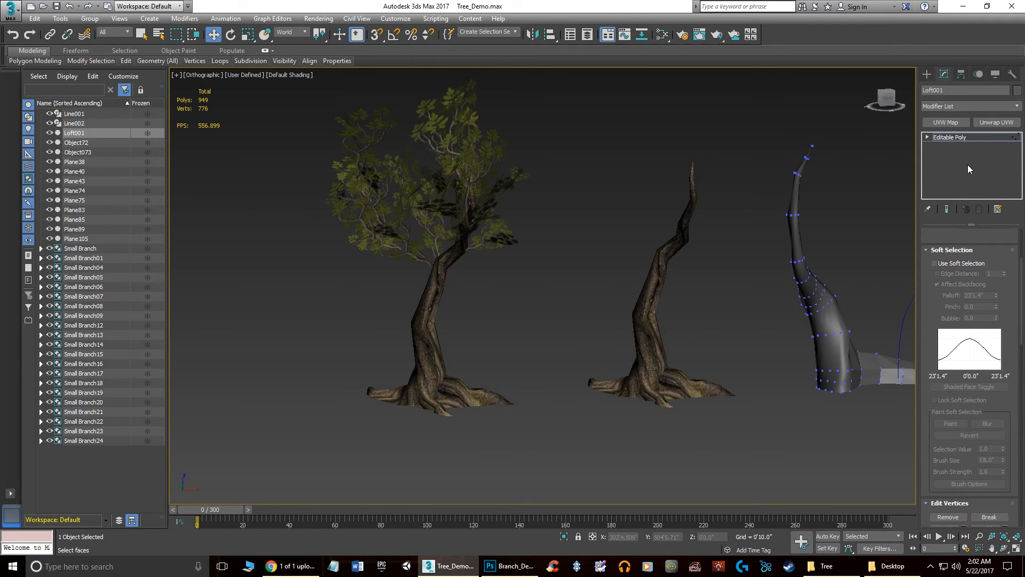
left_click(951, 138)
left_click(463, 251)
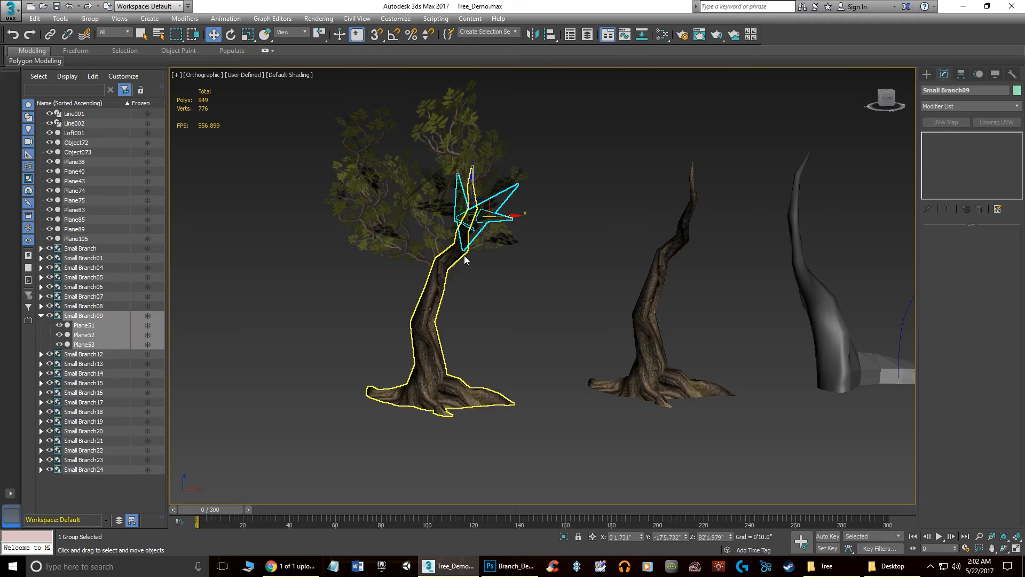
- Move the Small Branch09 group away from the leafy tree so its branch planes stand clear
middle_click_drag(462, 256, 577, 296)
middle_click_drag(555, 251, 550, 280, "alt")
left_click_drag(573, 267, 360, 215)
middle_click_drag(486, 274, 538, 226, "alt")
scroll(538, 227, "up", 2)
middle_click_drag(427, 237, 463, 230, "alt")
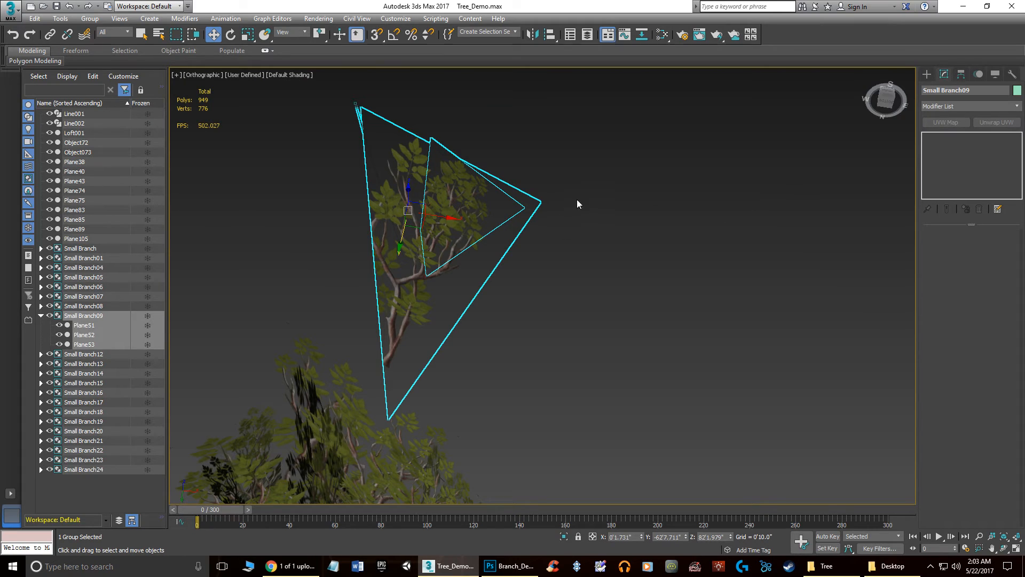
left_click(927, 73)
left_click(941, 77)
right_click(437, 211)
mouse_move(481, 316)
left_click(566, 328)
left_click(421, 219)
- Ungroup Small Branch09 into its separate branch planes
middle_click_drag(556, 231, 711, 267, "alt")
left_click(581, 174)
left_click(403, 174)
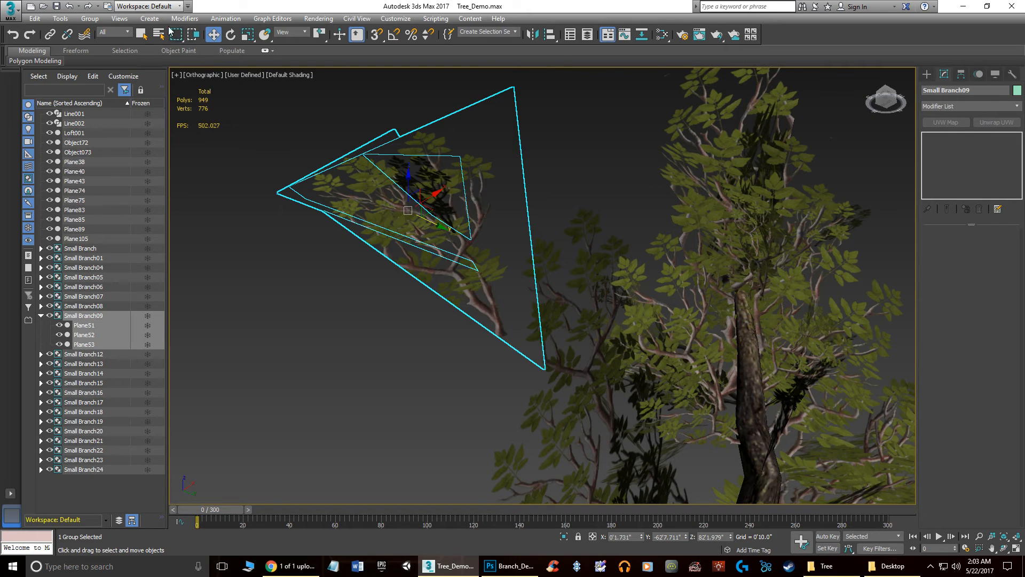
left_click(90, 18)
left_click(106, 43)
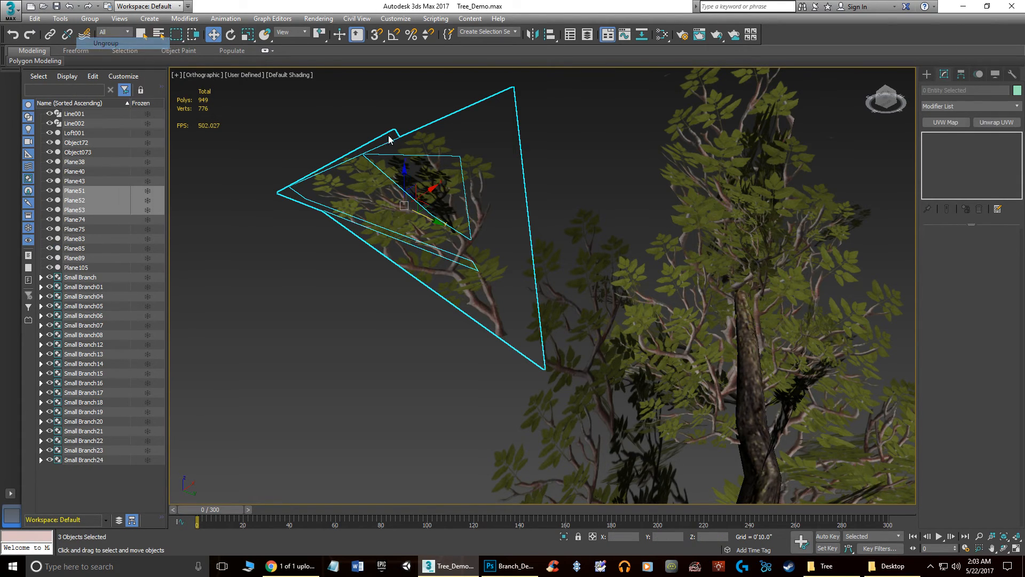
- Select Plane52 from the ungrouped branch and move it away from the other planes
left_click(395, 283)
left_click(402, 206)
middle_click_drag(406, 209, 522, 216, "alt")
left_click_drag(517, 196, 585, 185)
middle_click_drag(584, 185, 683, 259, "alt")
scroll(586, 320, "up", 8)
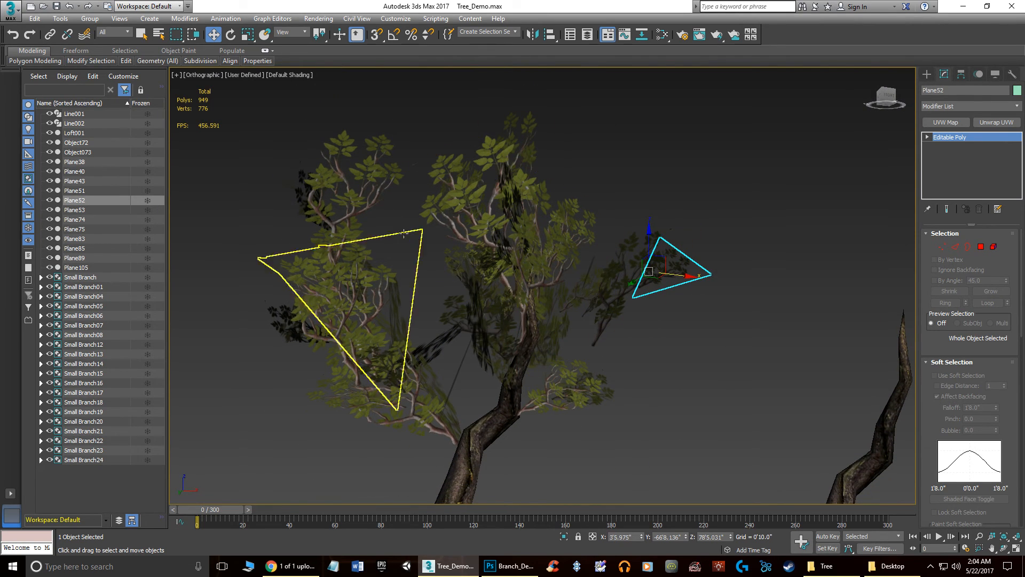
- Compare the leafy tree in 3ds Max with the Branch_Demo.psd texture in Photoshop, ending back in the Tree_Demo scene
middle_click_drag(645, 284, 631, 446, "alt")
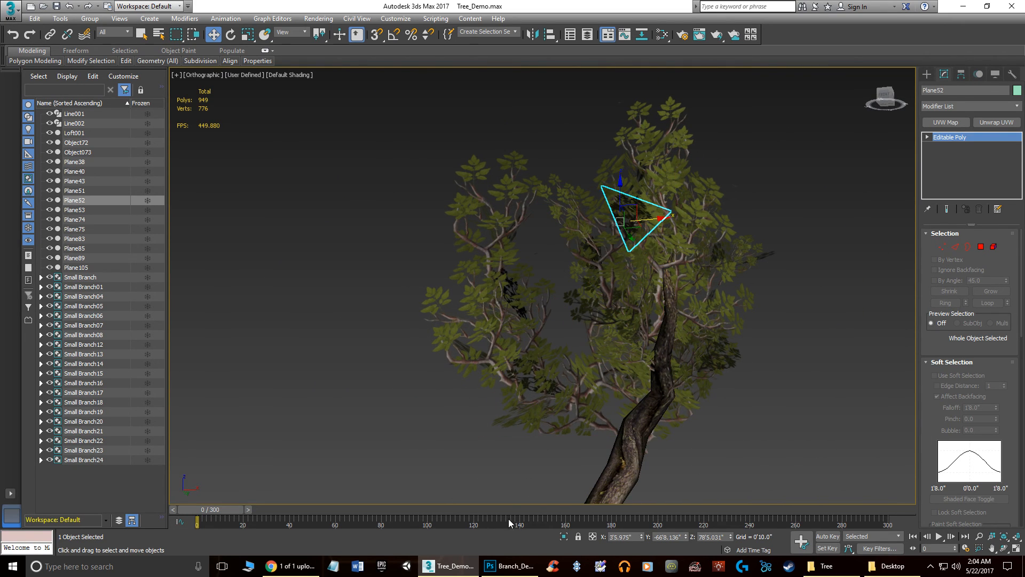
left_click(509, 566)
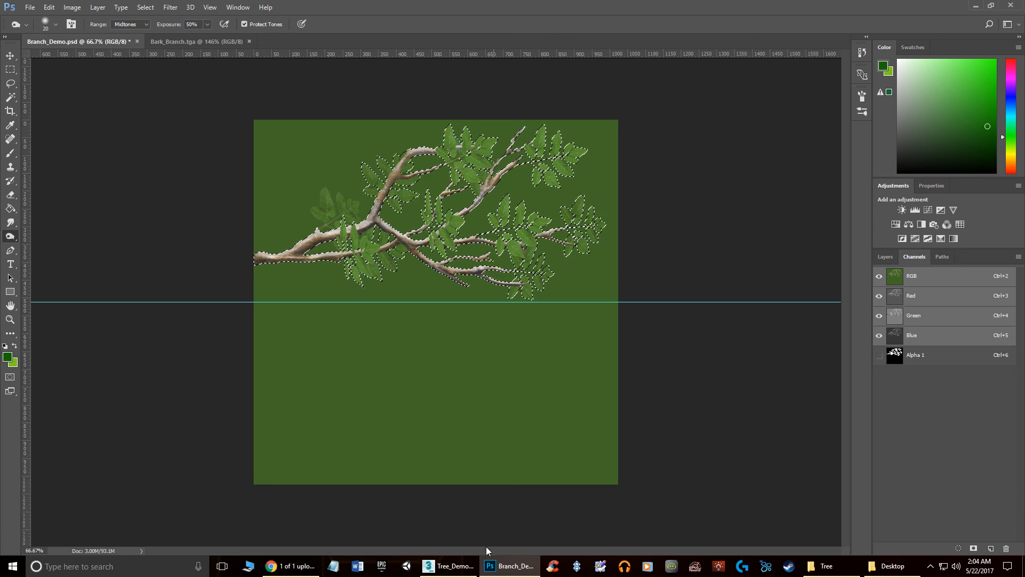
left_click(452, 566)
scroll(639, 361, "down", 2)
middle_click_drag(642, 358, 559, 334, "alt")
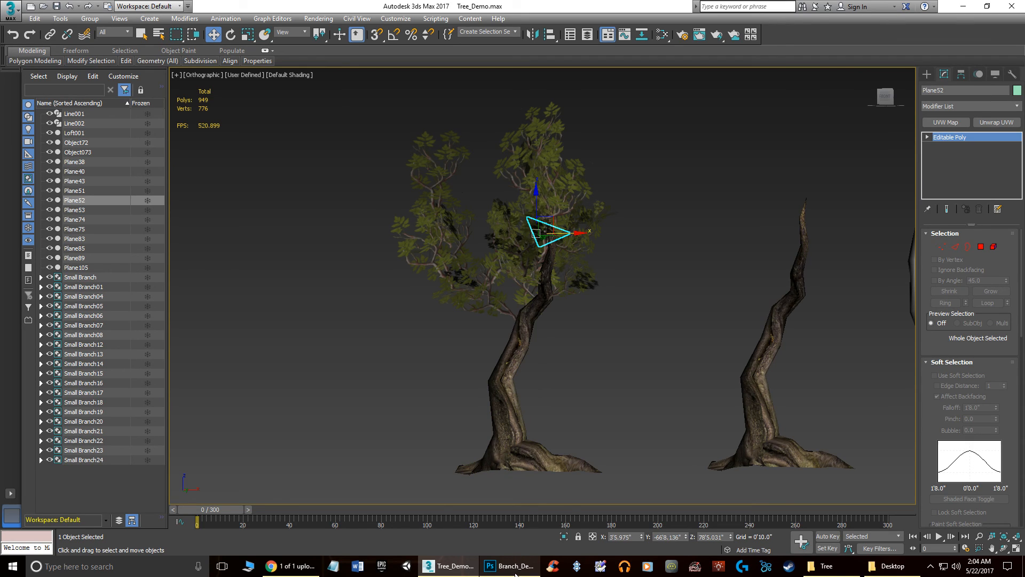
mouse_move(516, 574)
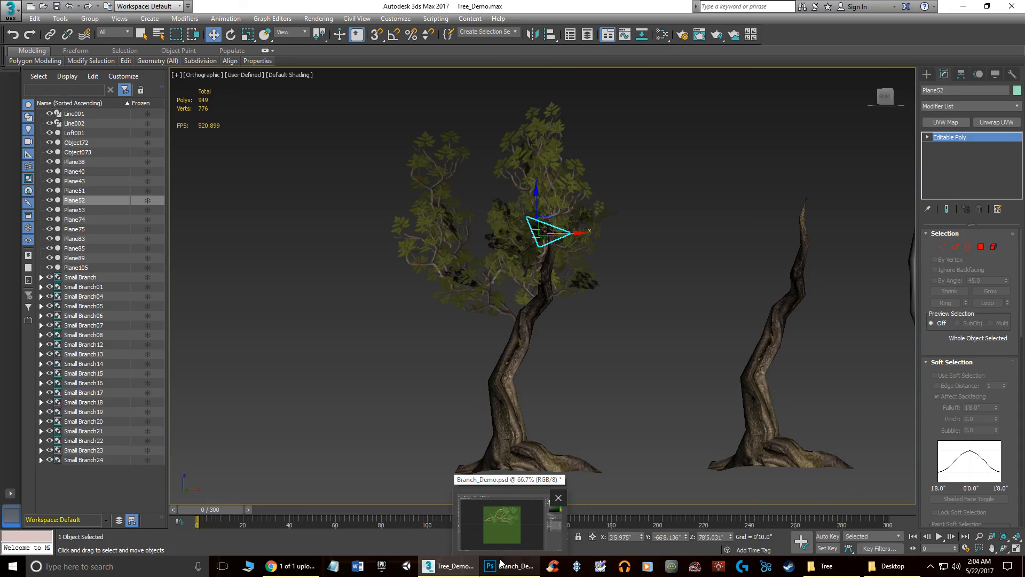
left_click(509, 571)
left_click(451, 566)
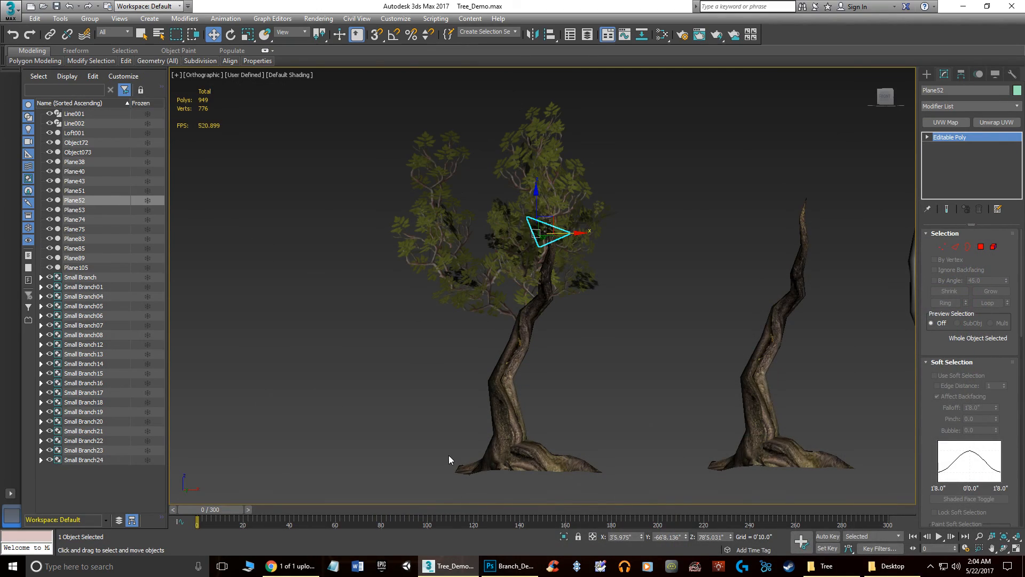
left_click(510, 568)
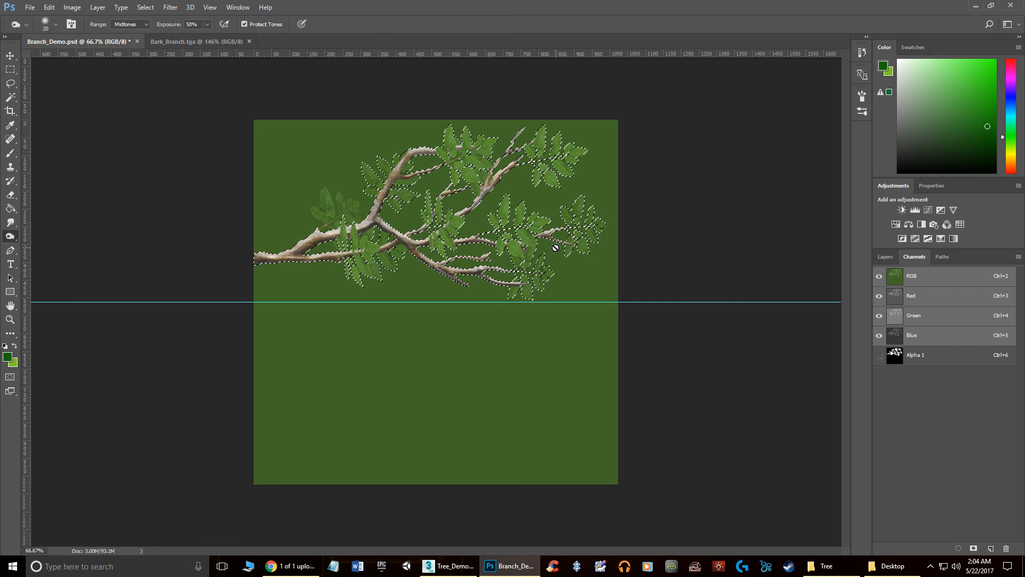
mouse_move(464, 573)
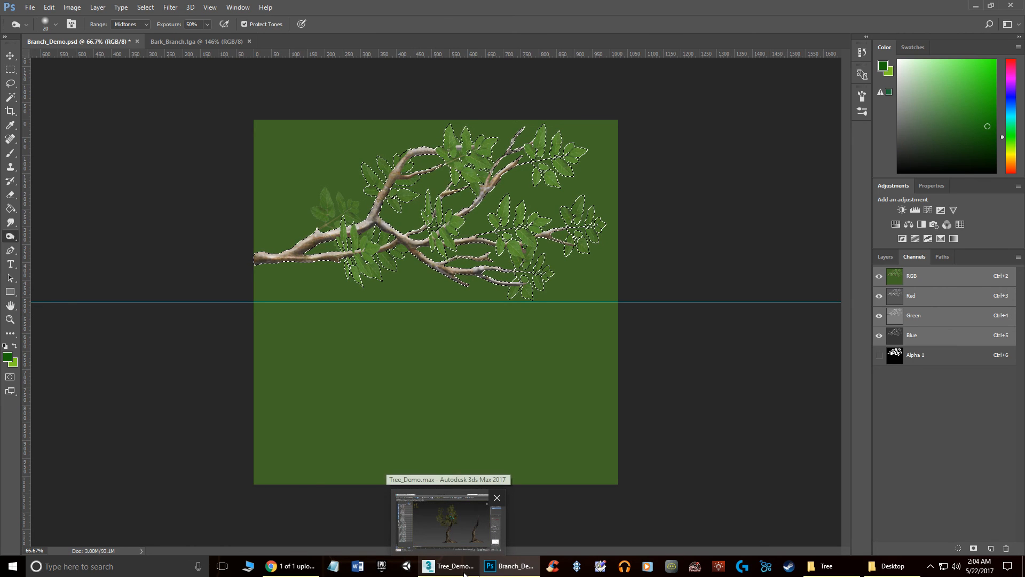
left_click(464, 573)
middle_click_drag(678, 376, 605, 385)
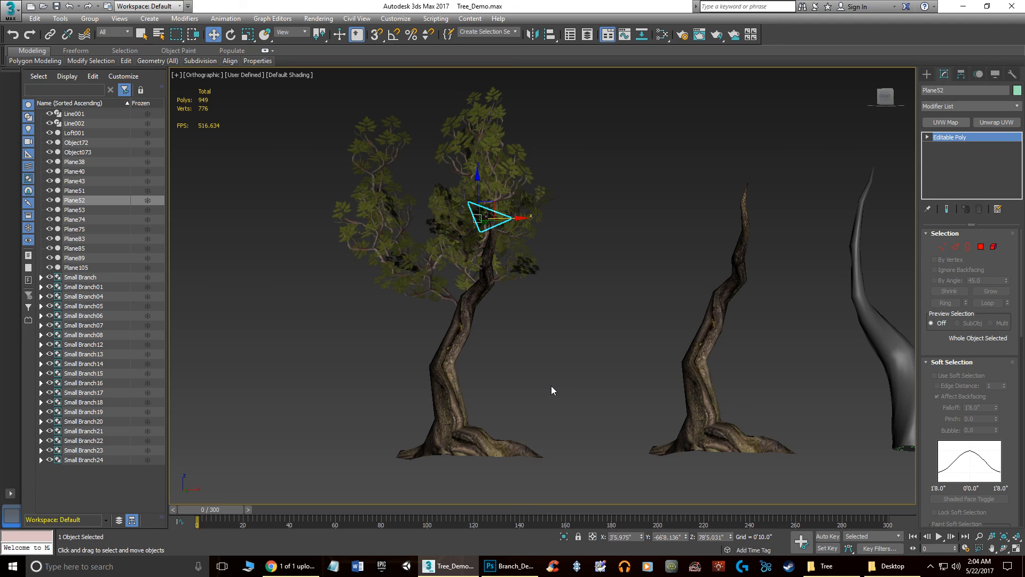